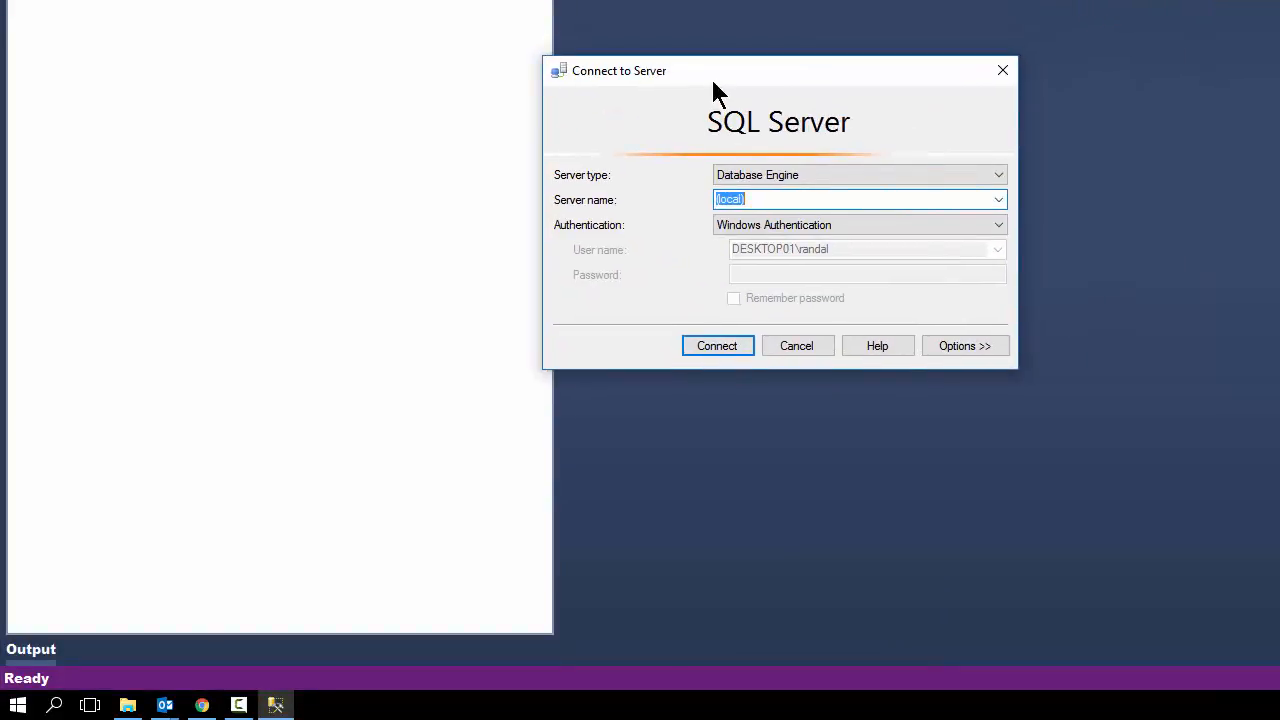
- Connect to the (local) Database Engine with Windows Authentication and reposition the application window so Object Explorer is fully in view
click(794, 178)
click(794, 180)
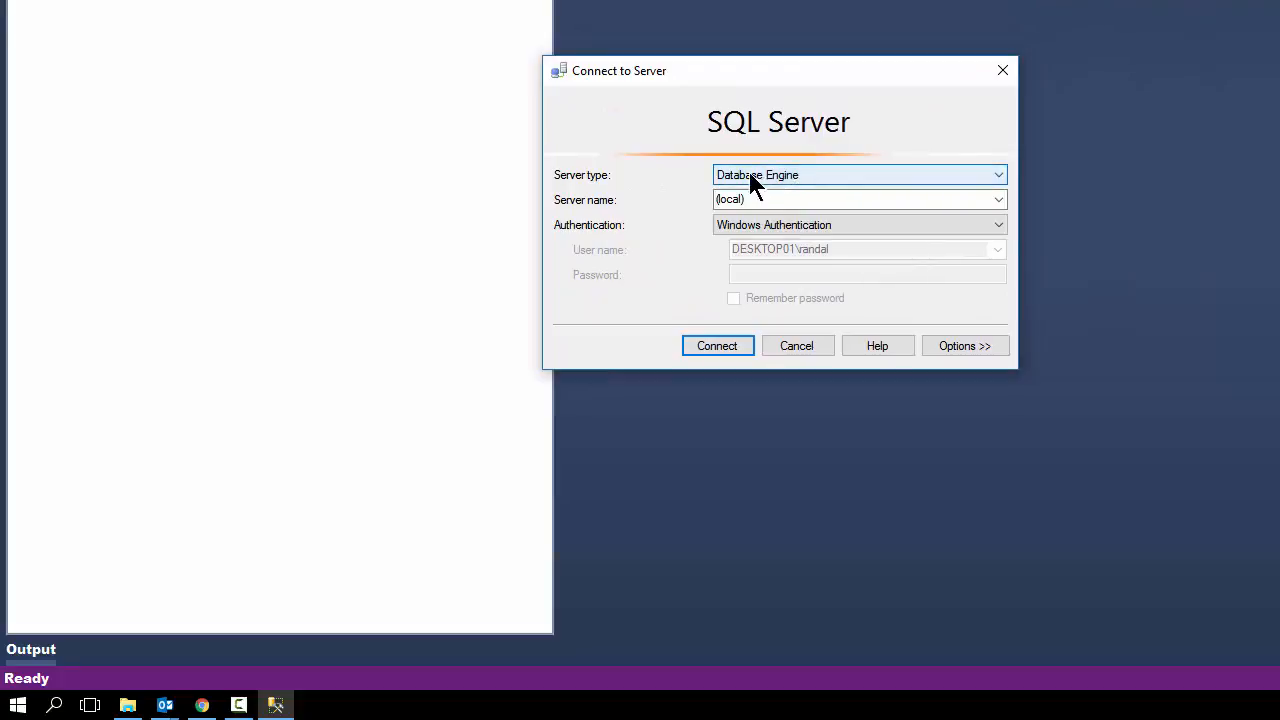
click(726, 199)
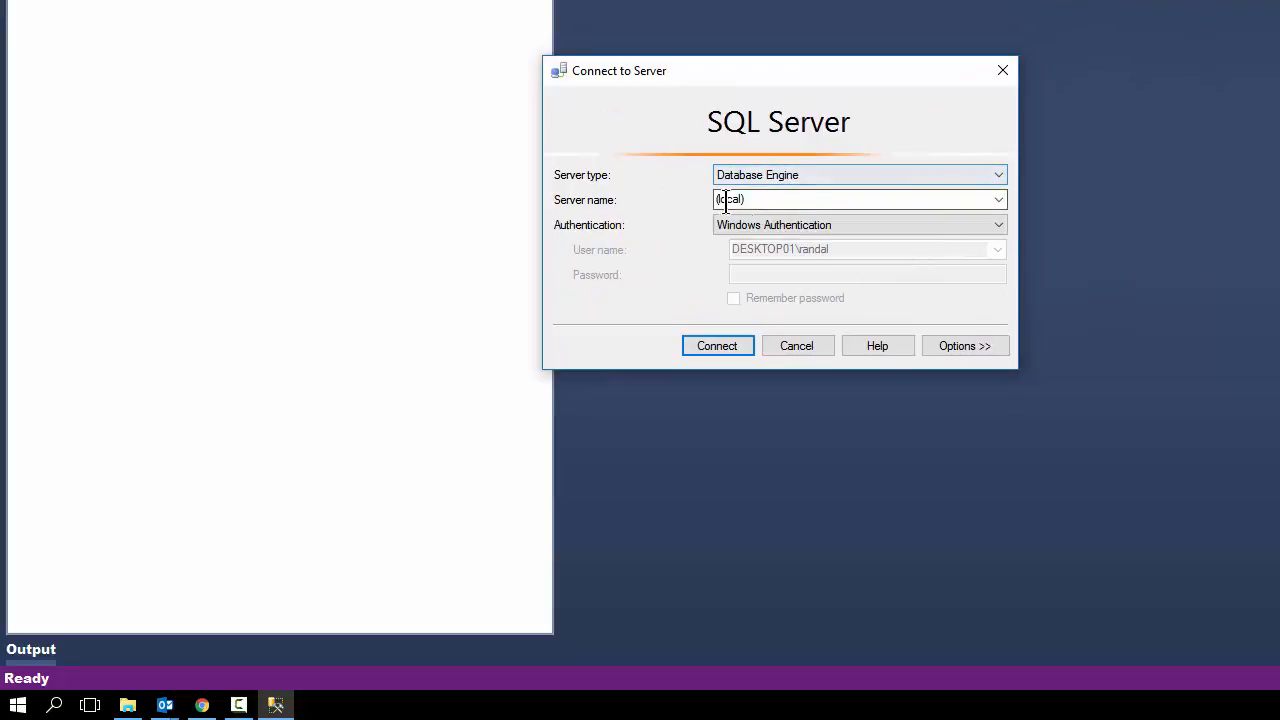
click(726, 349)
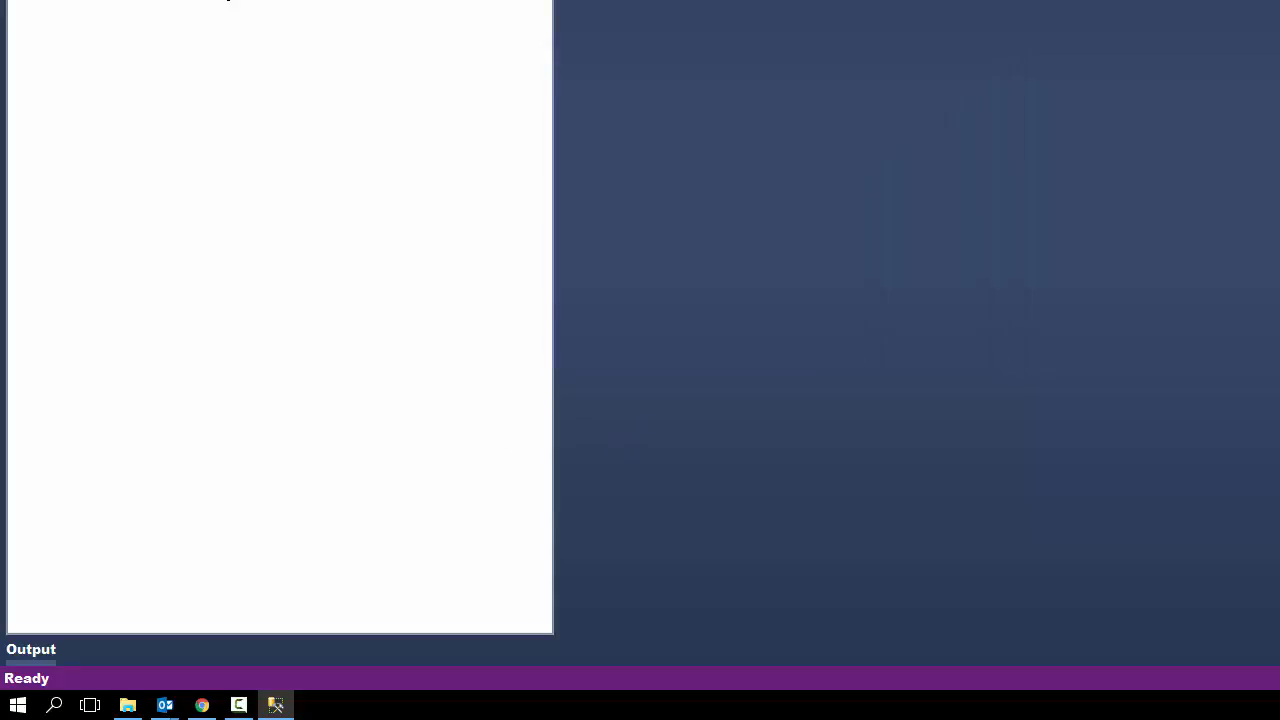
key(super+Down)
drag(703, 0, 456, 22)
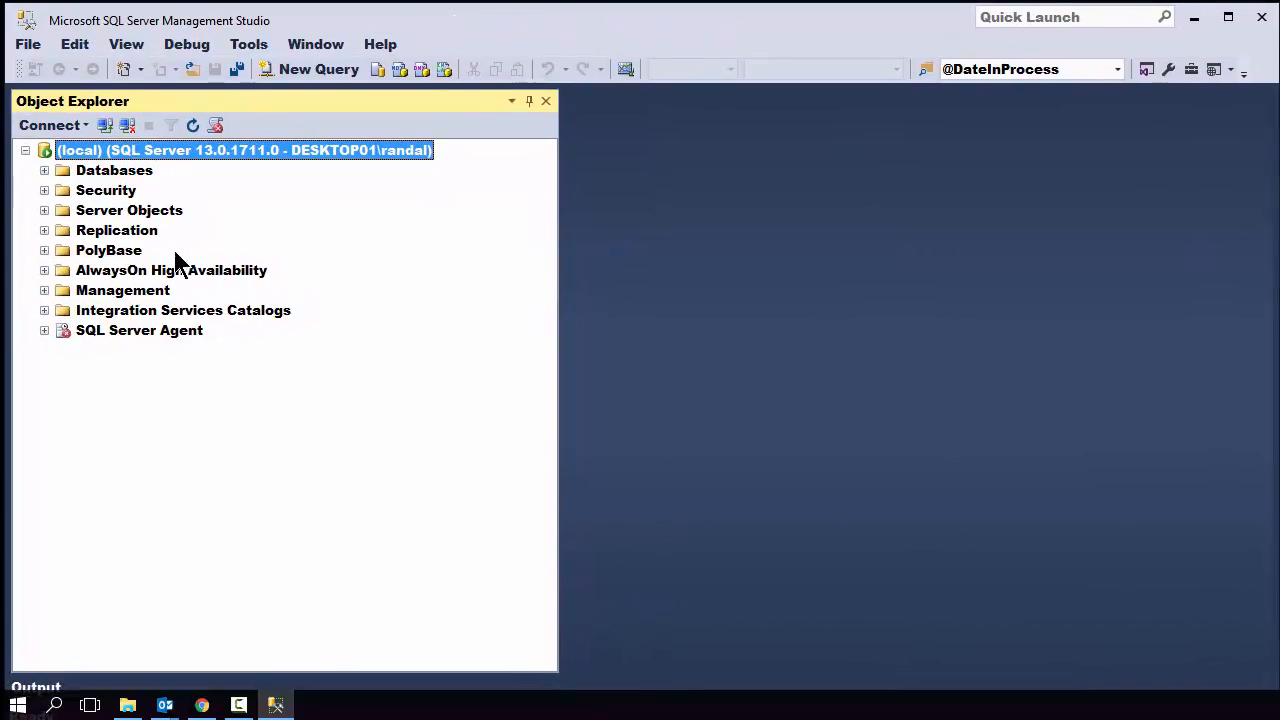
- Open a new Database Engine connection and try to connect with the server name local, without parentheses
click(52, 128)
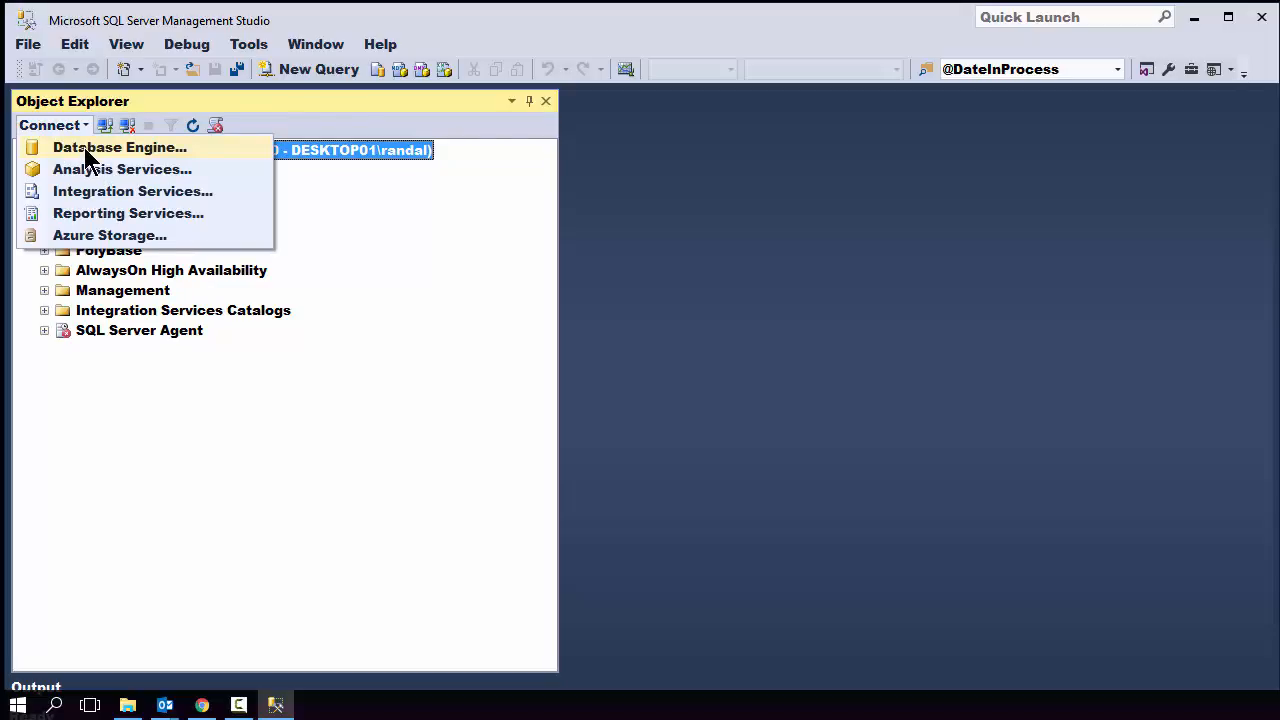
click(88, 158)
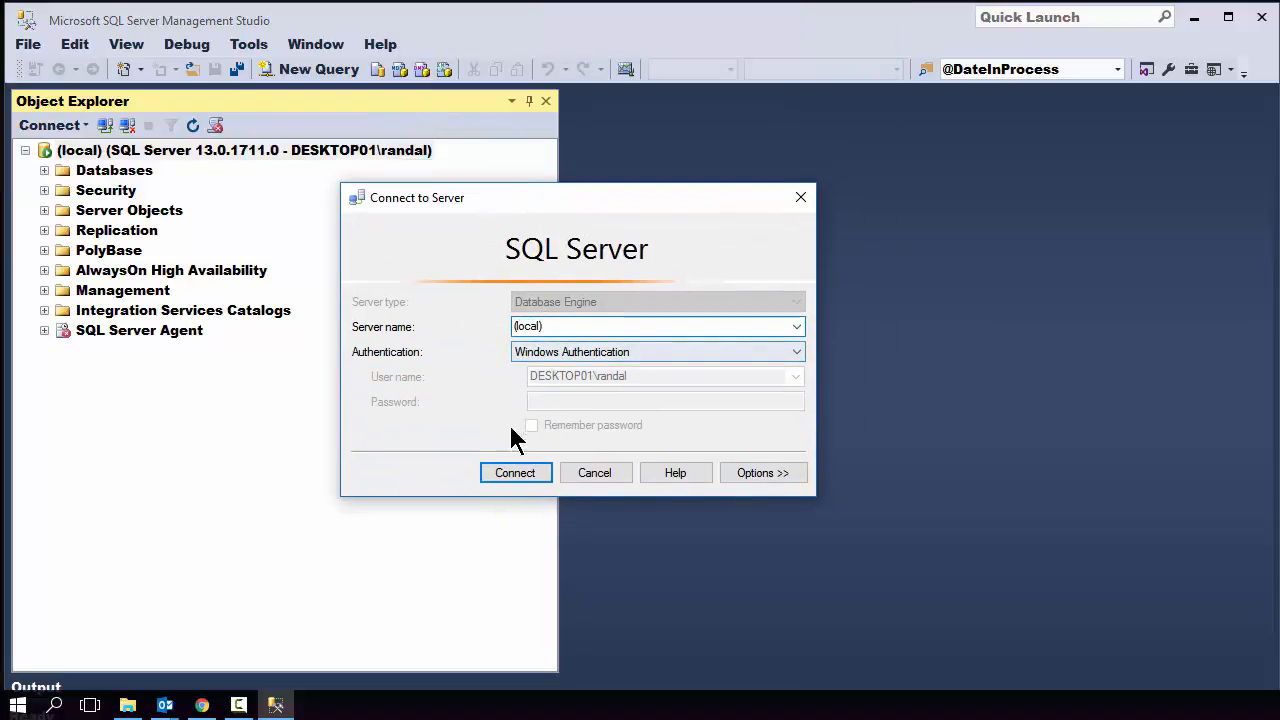
click(549, 326)
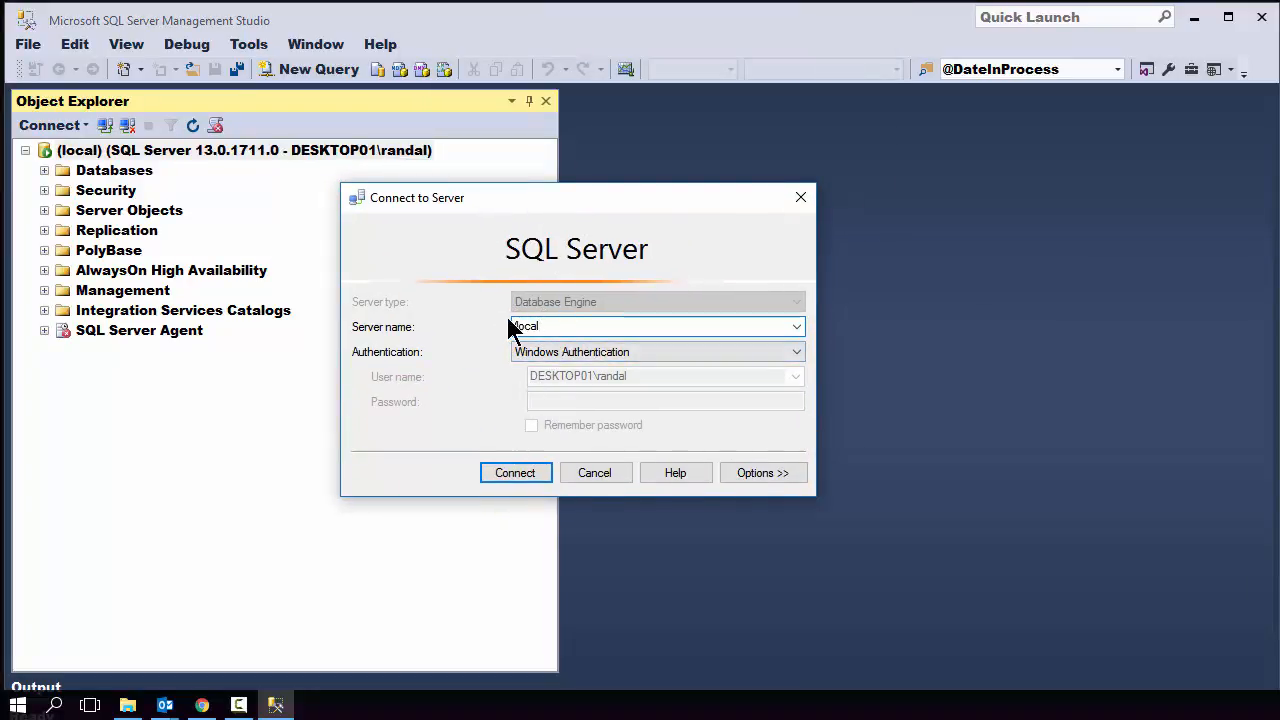
click(512, 330)
key(Delete)
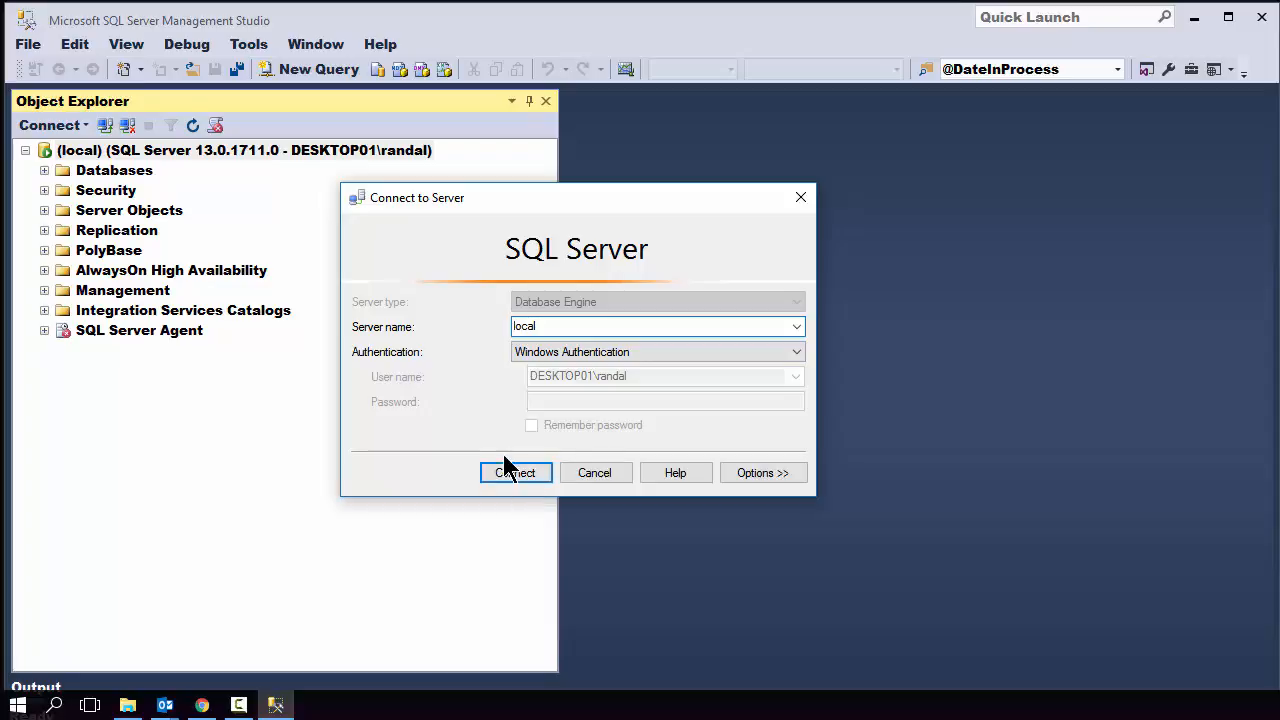
click(500, 475)
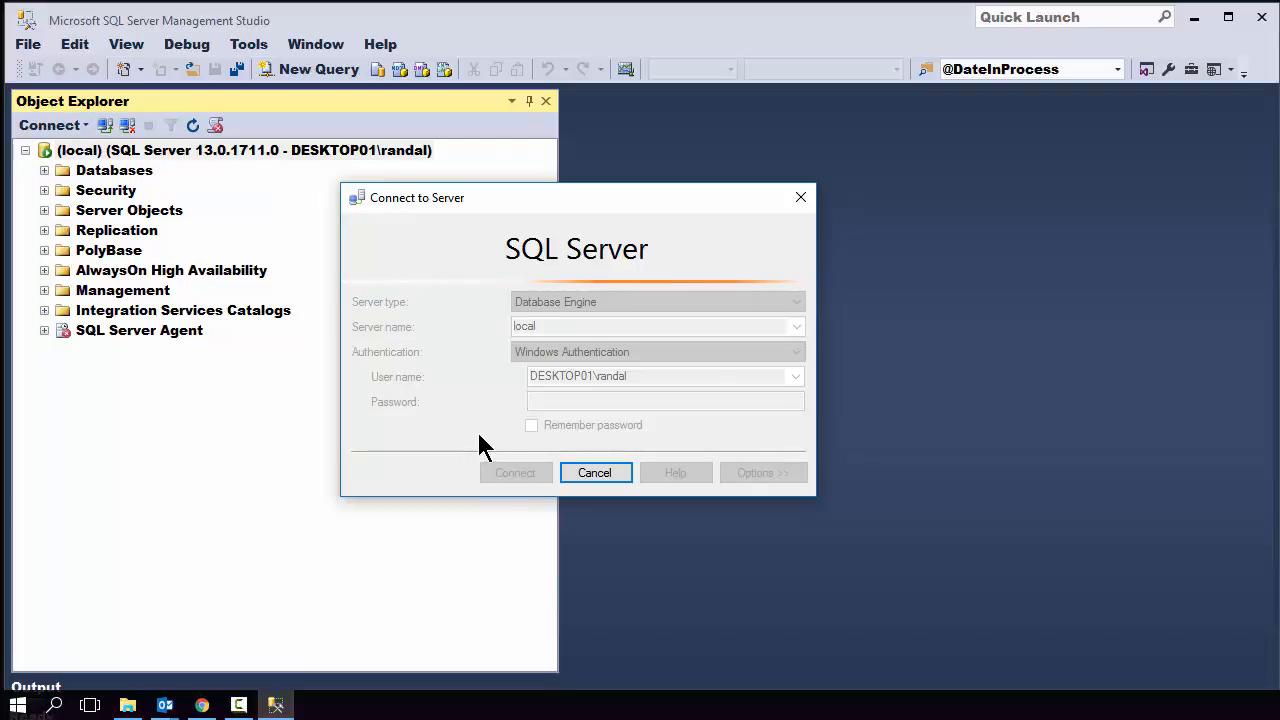
- Change the server name to localhost and connect to it with Windows Authentication
click(561, 331)
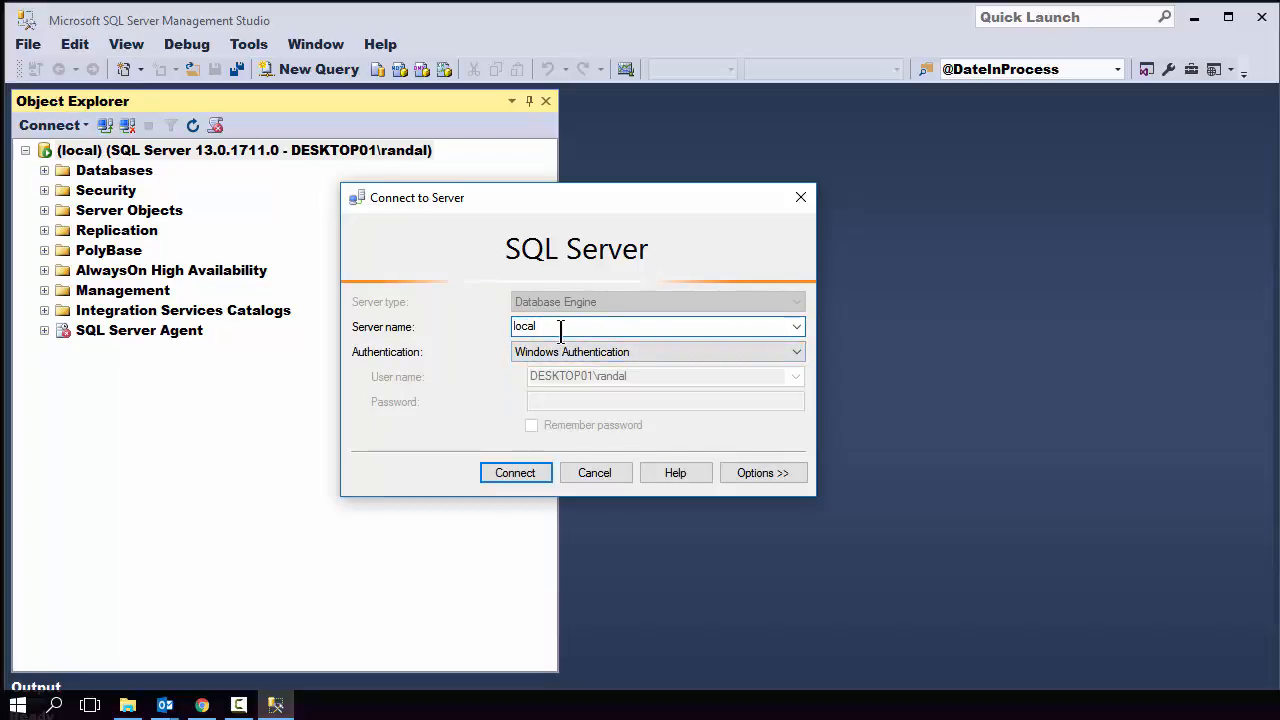
text(host)
click(517, 474)
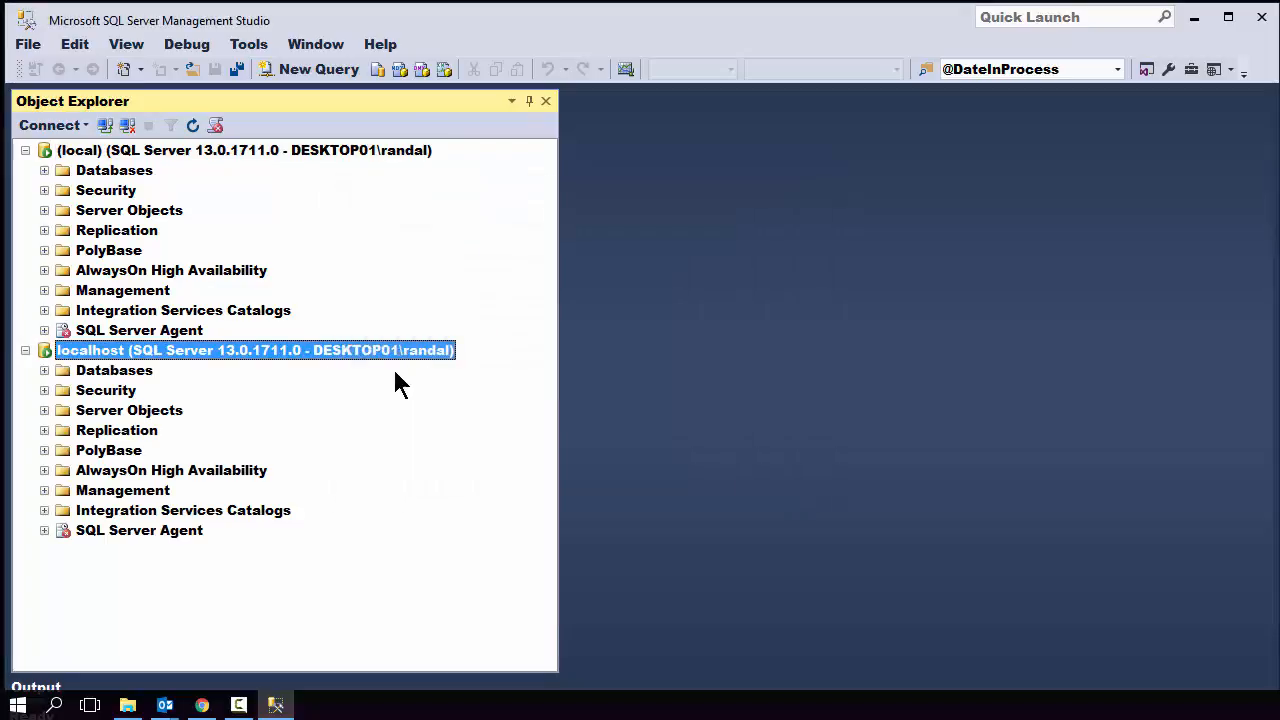
- Open another Database Engine connection and try to connect with the server name (localhost), enclosed in parentheses
click(81, 122)
click(74, 148)
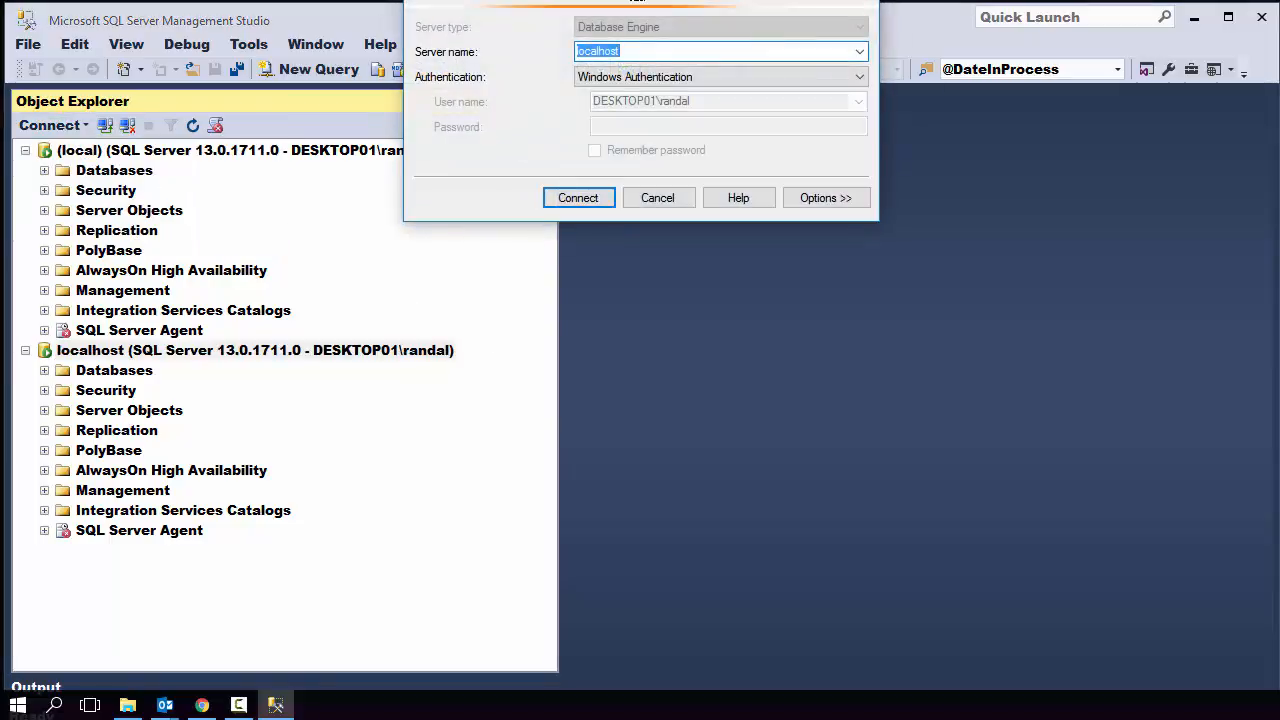
drag(641, 0, 628, 182)
click(566, 309)
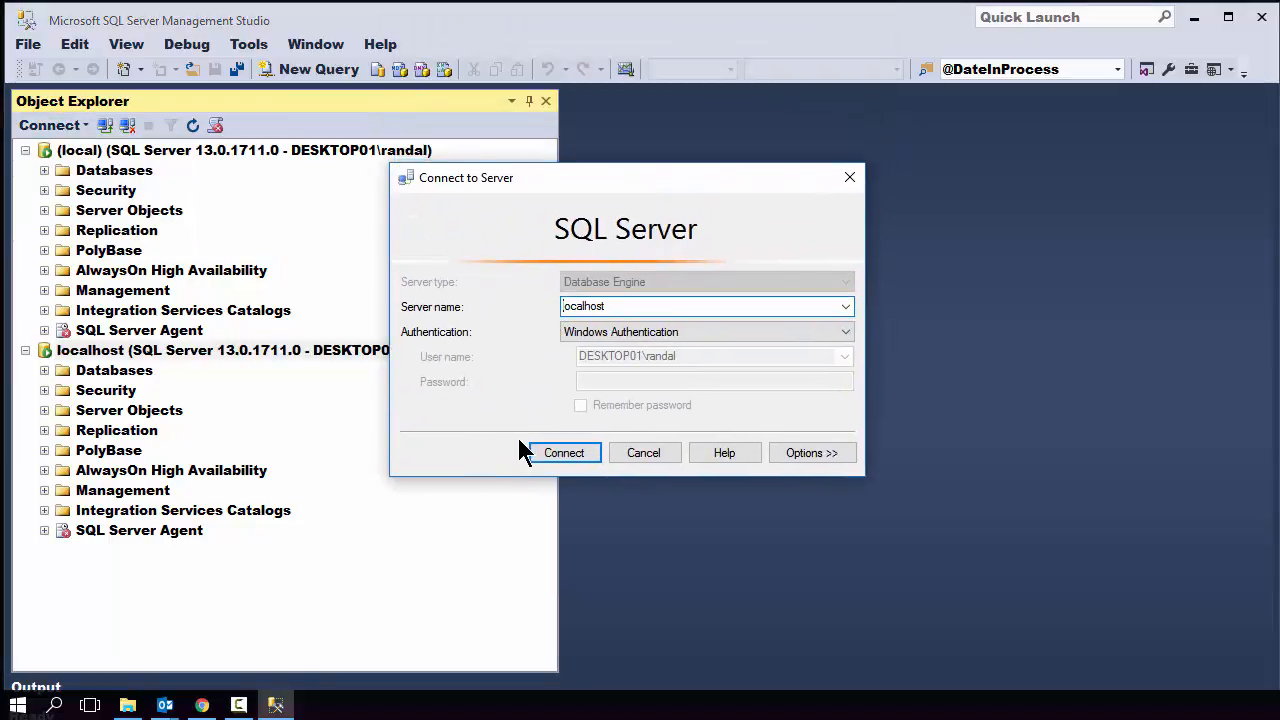
text(()
click(612, 306)
text())
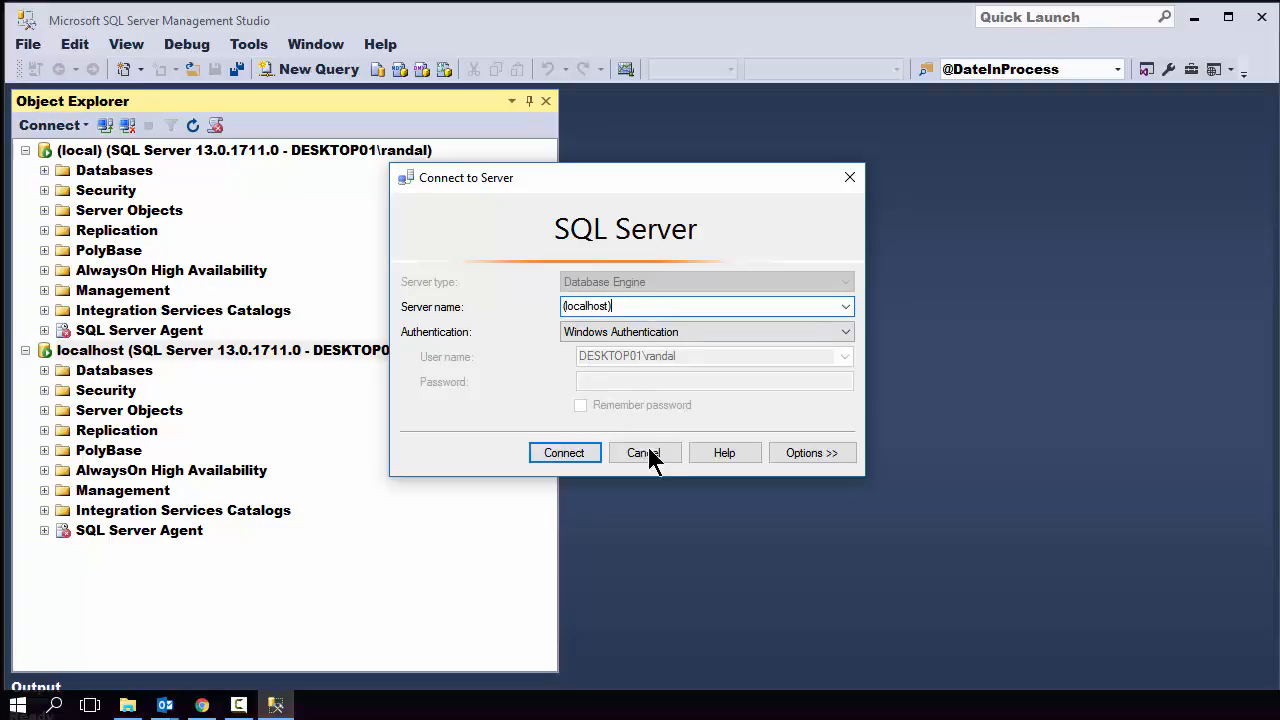
click(561, 450)
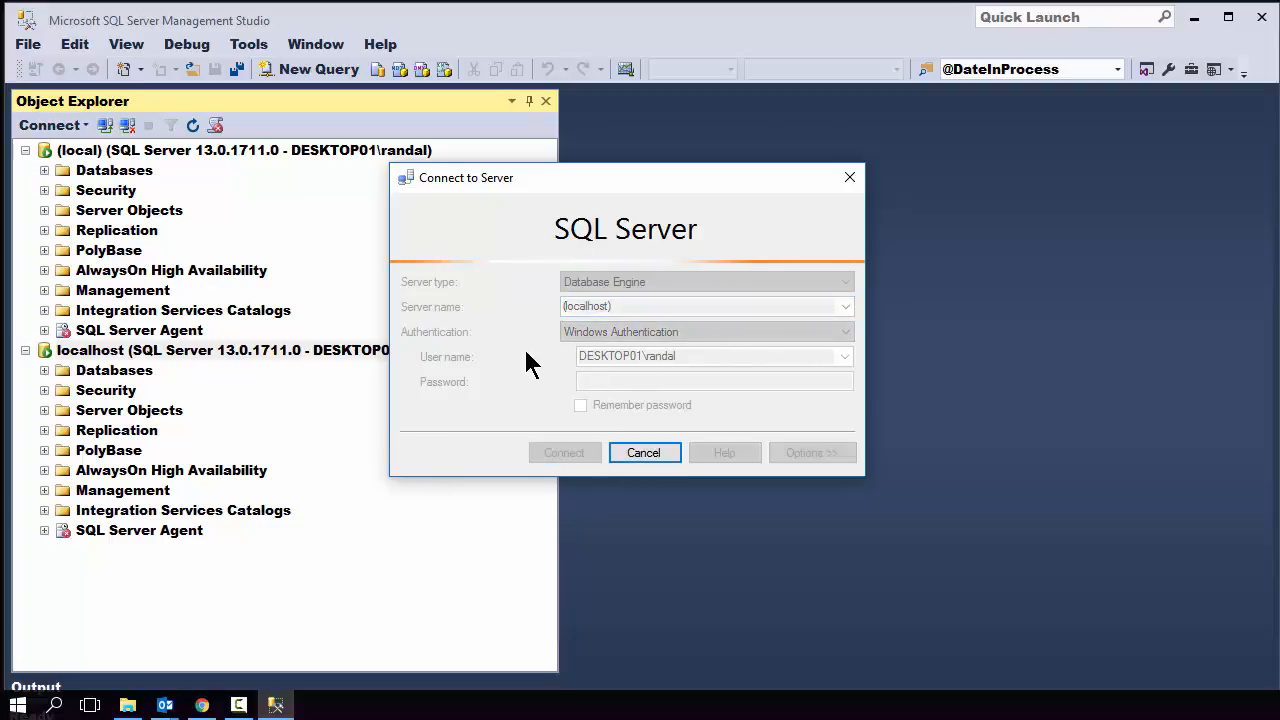
click(646, 452)
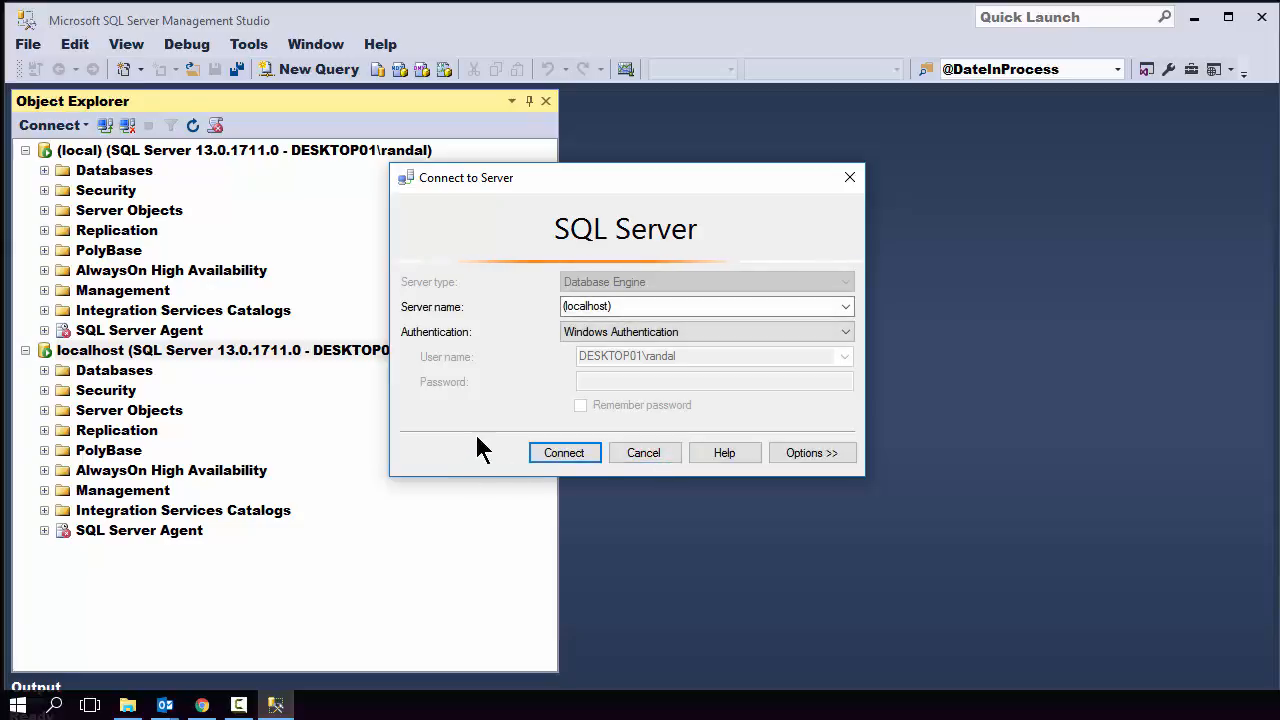
click(541, 458)
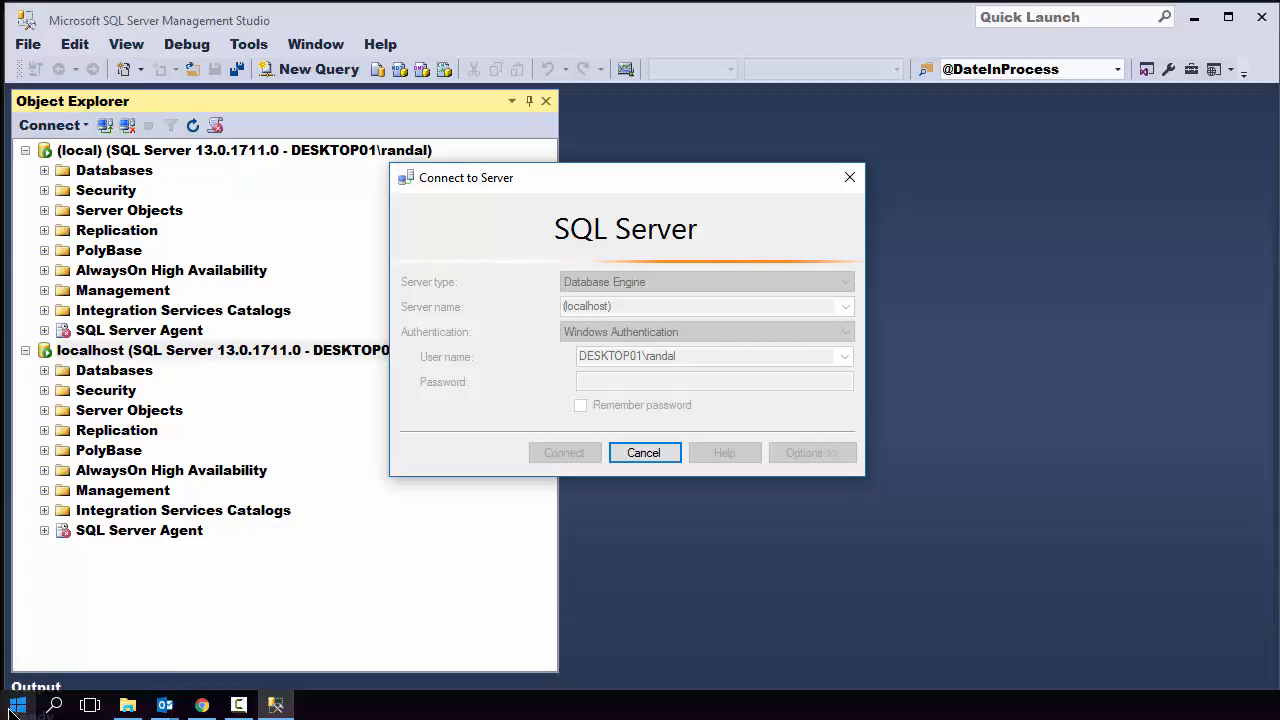
- Open SQL Server 2016 Configuration Manager and allow it to run, to view the SQL Server services
click(20, 708)
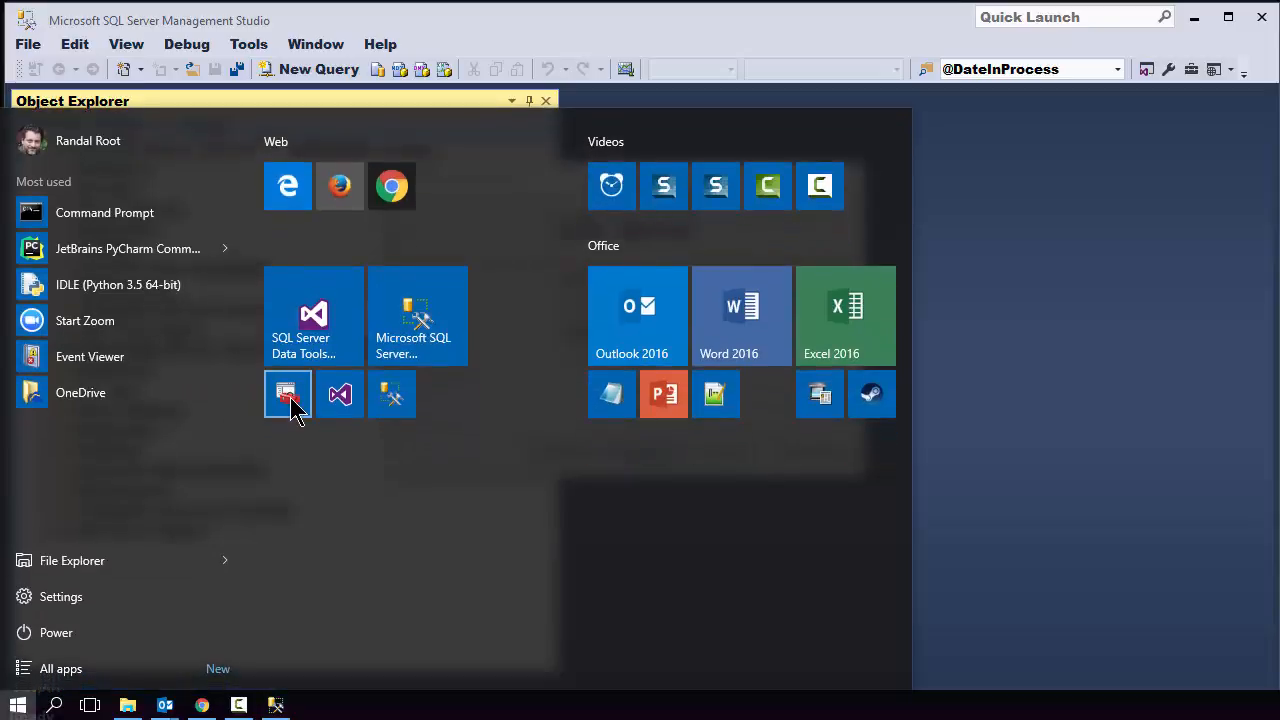
click(288, 397)
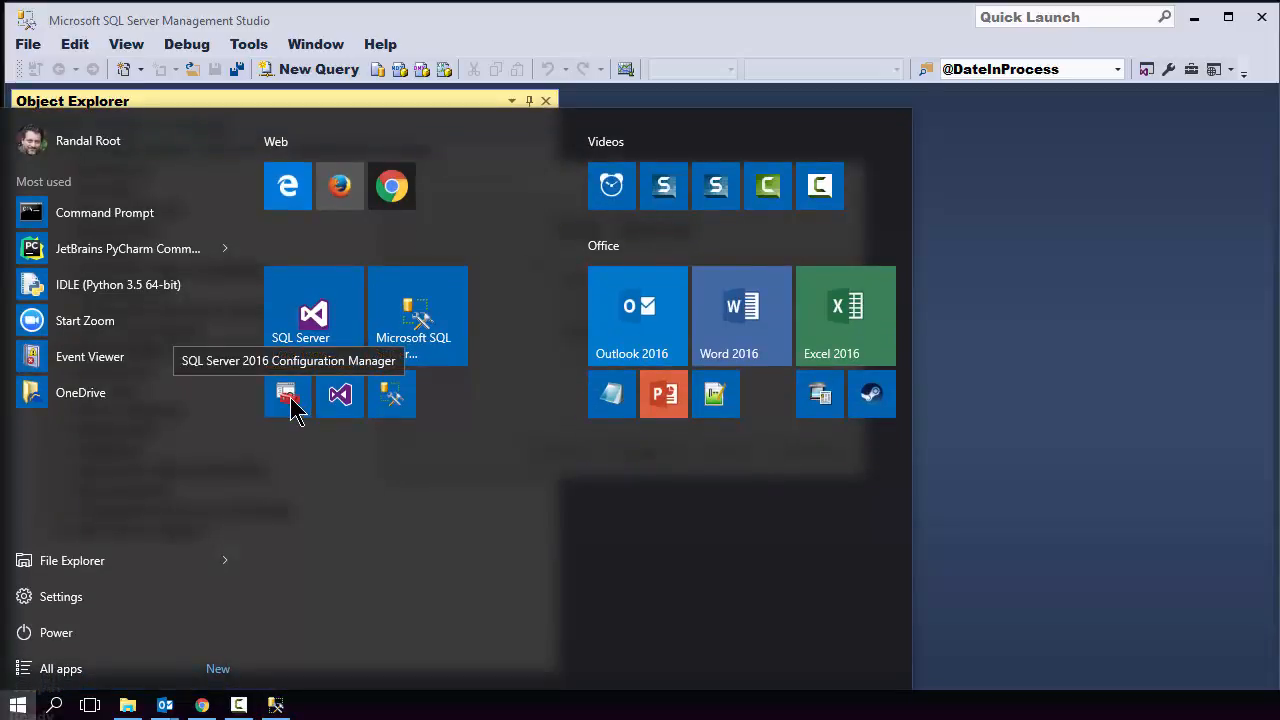
click(1048, 186)
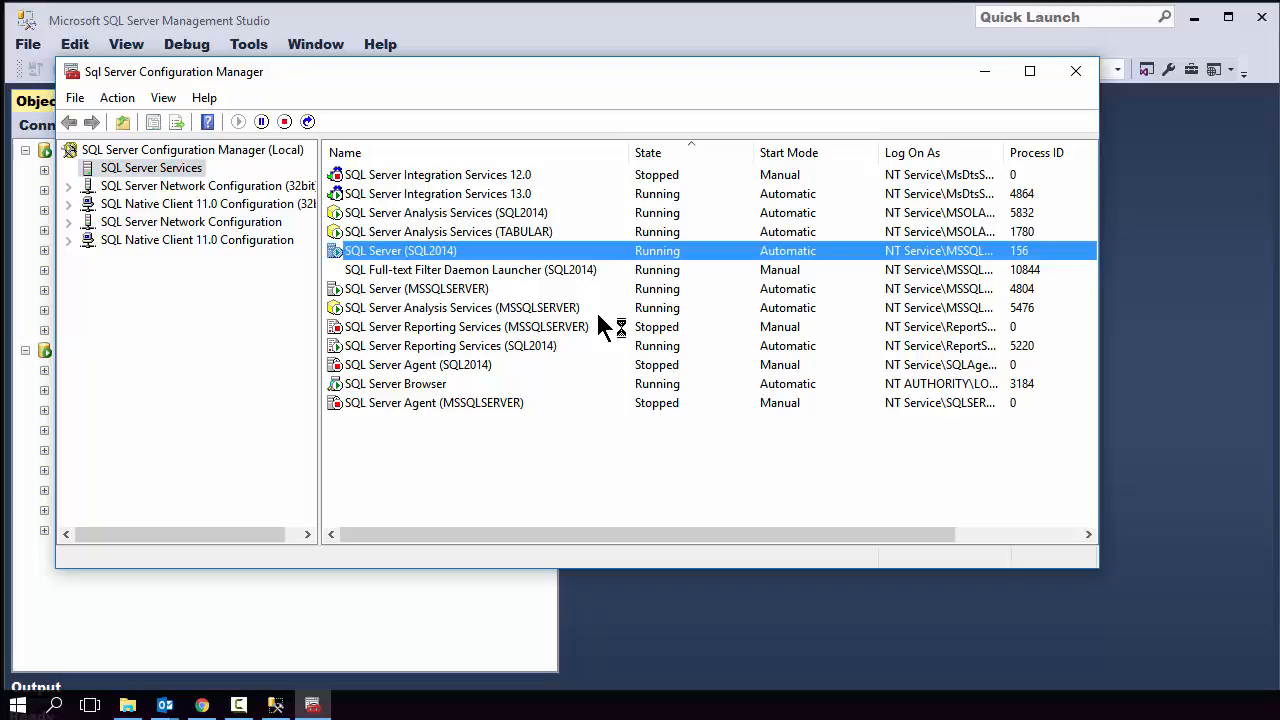
key(Down)
key(Down)
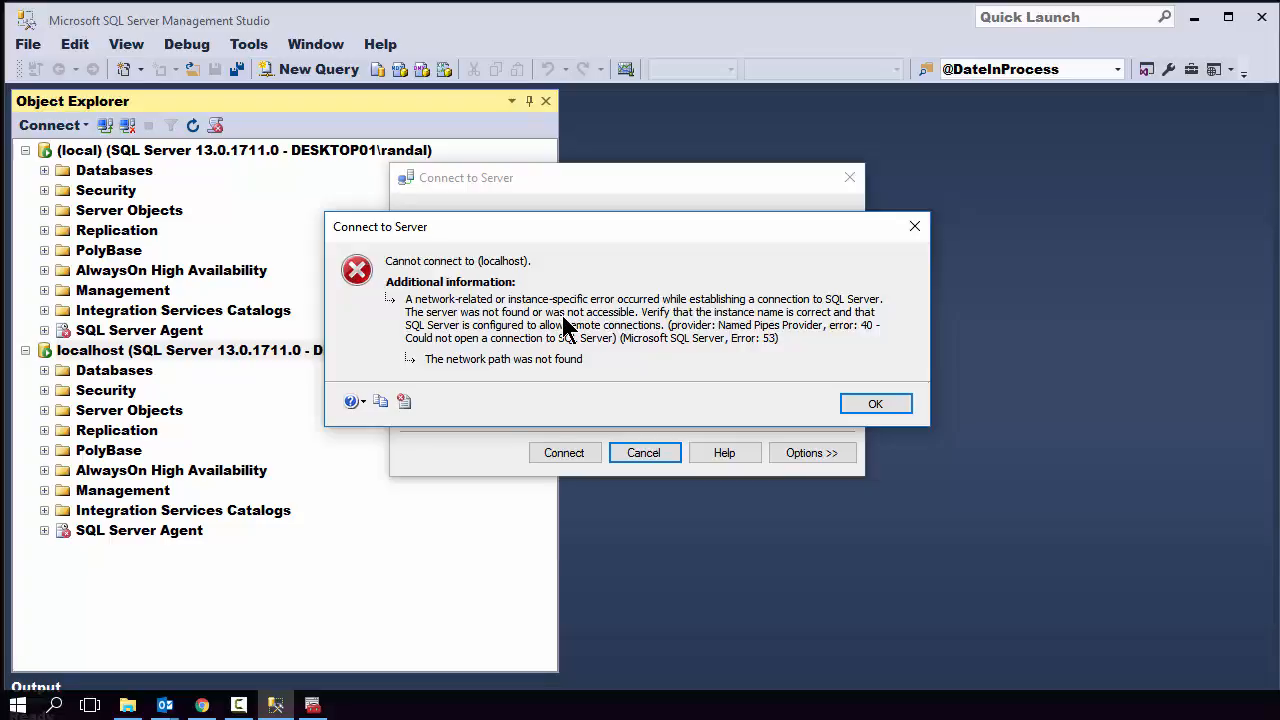
- Dismiss the connection error and remove the parentheses so the server name is localhost
click(868, 420)
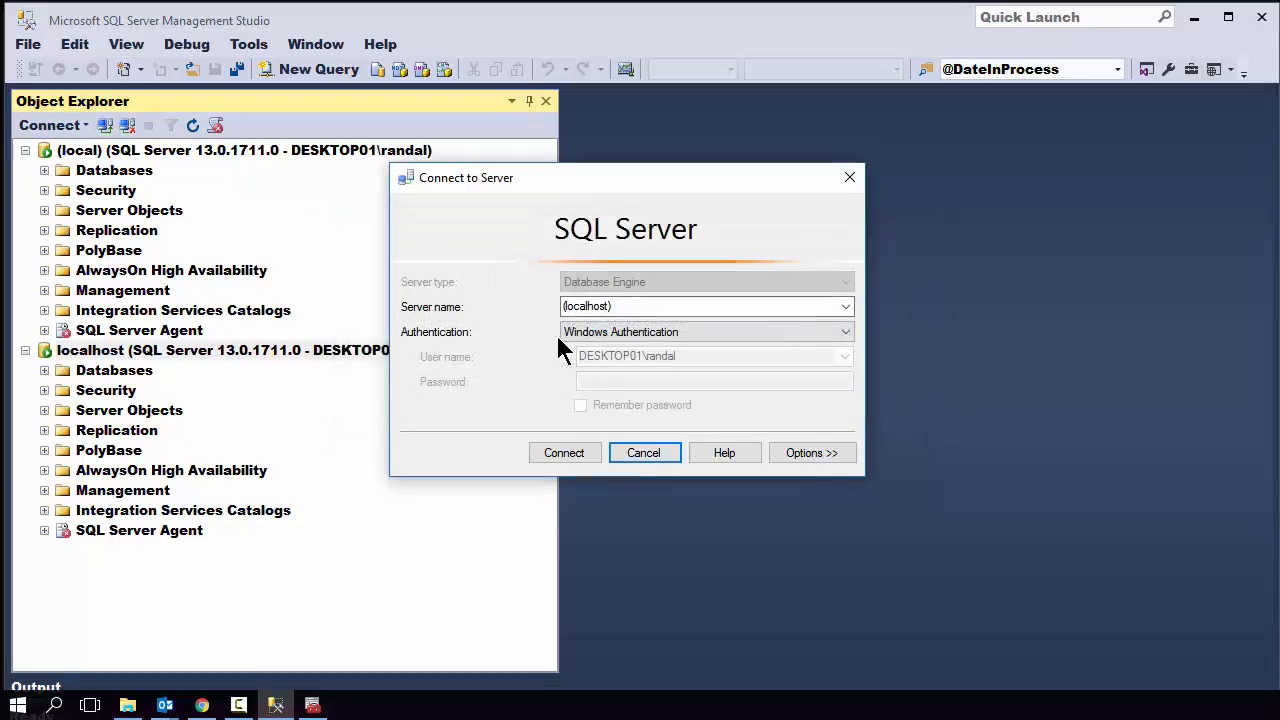
click(586, 306)
double_click(565, 306)
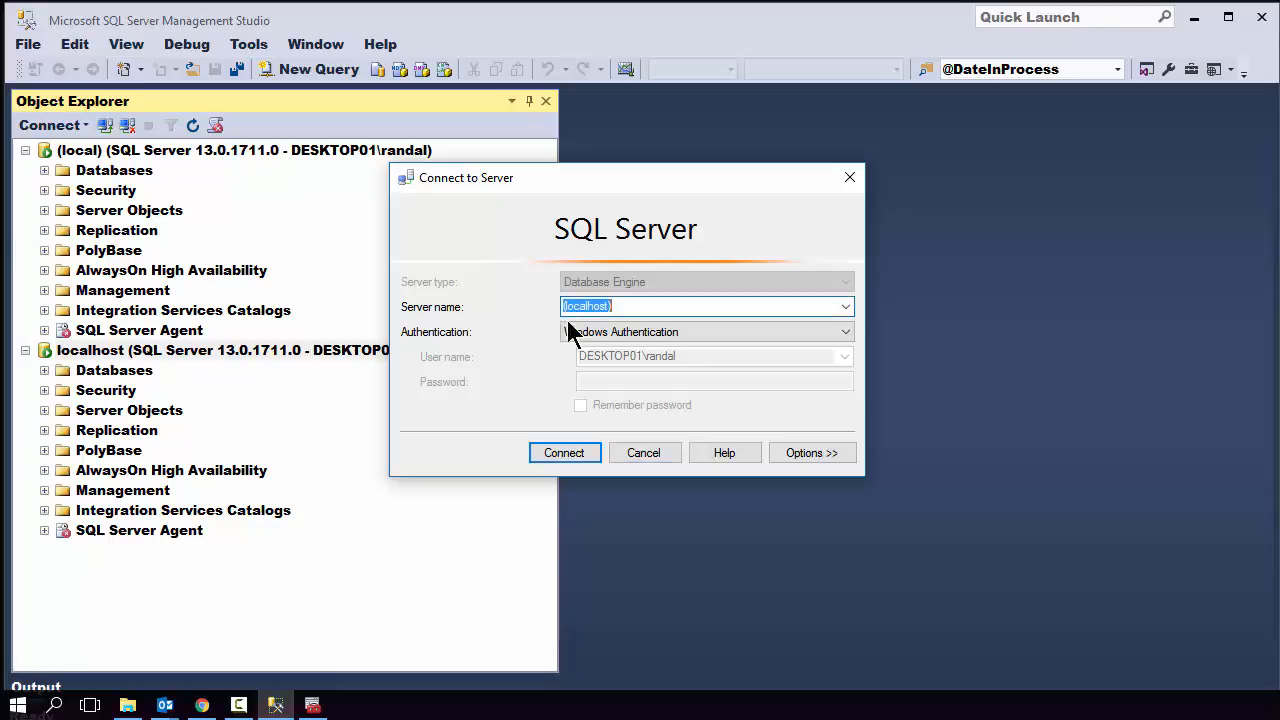
key(End)
key(BackSpace)
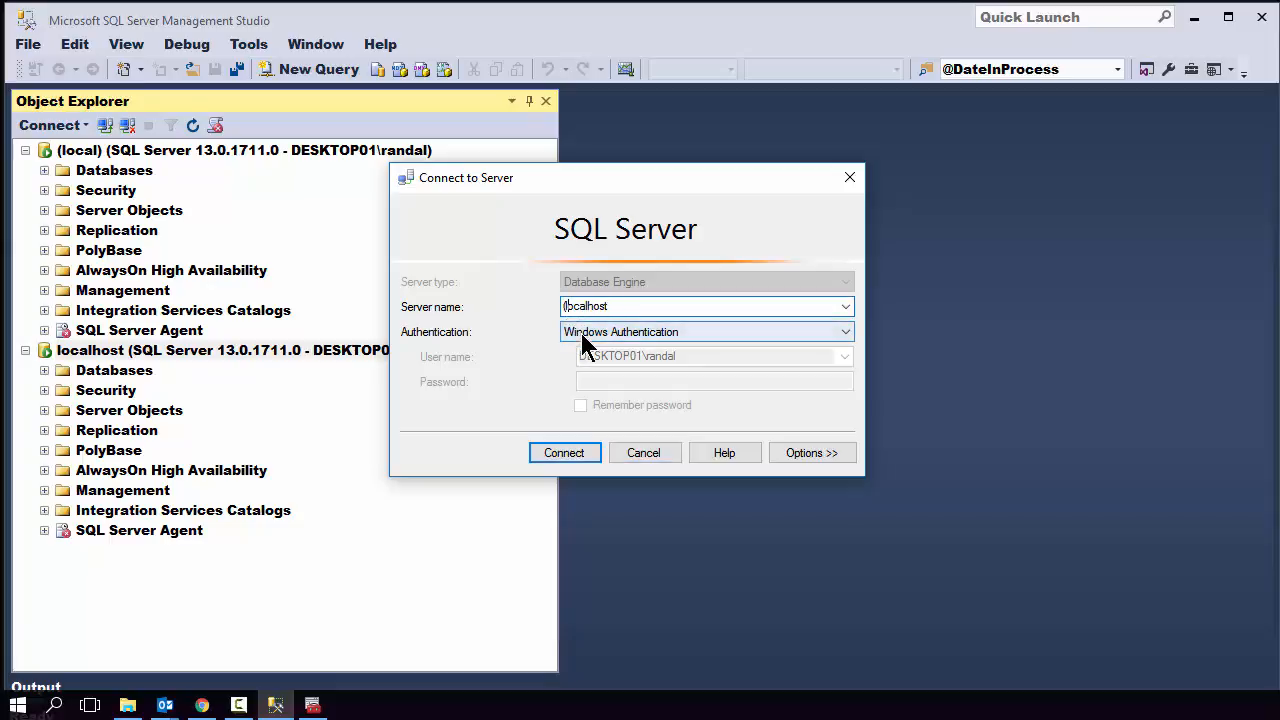
key(Home)
key(Delete)
- Stop the SQL Server (MSSQLSERVER) service in SQL Server Configuration Manager
click(312, 705)
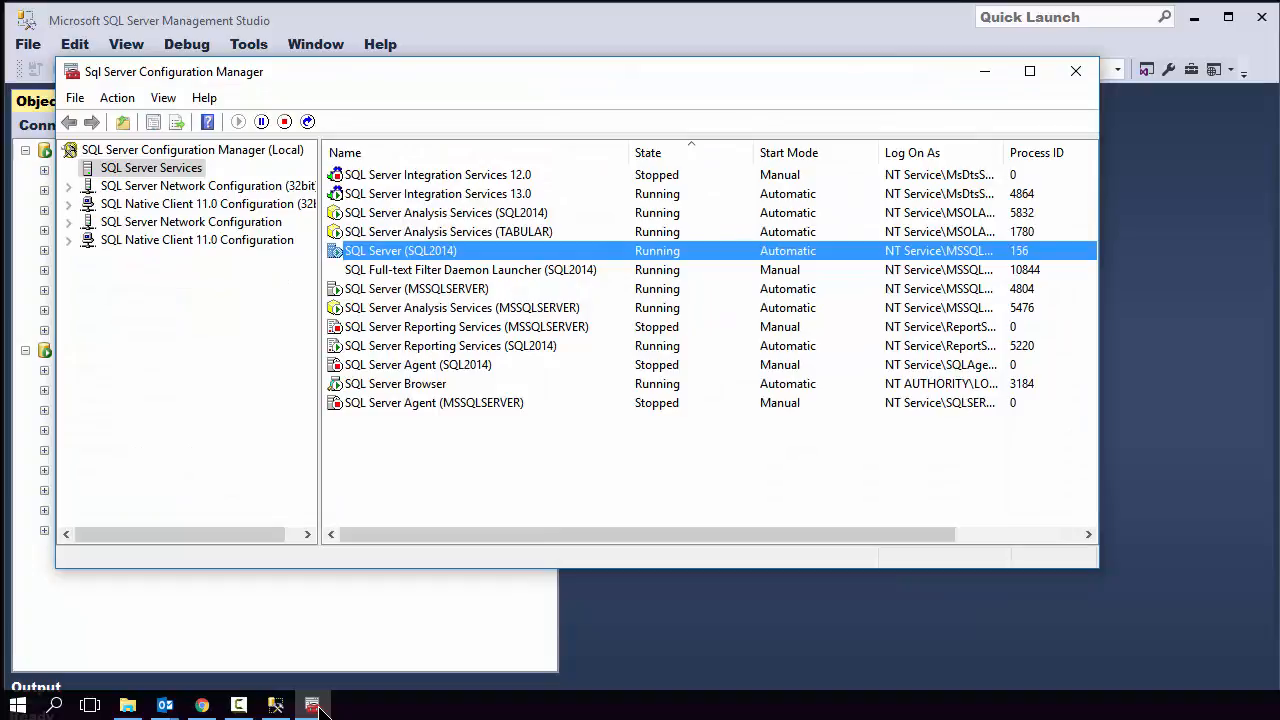
key(Down)
key(Down)
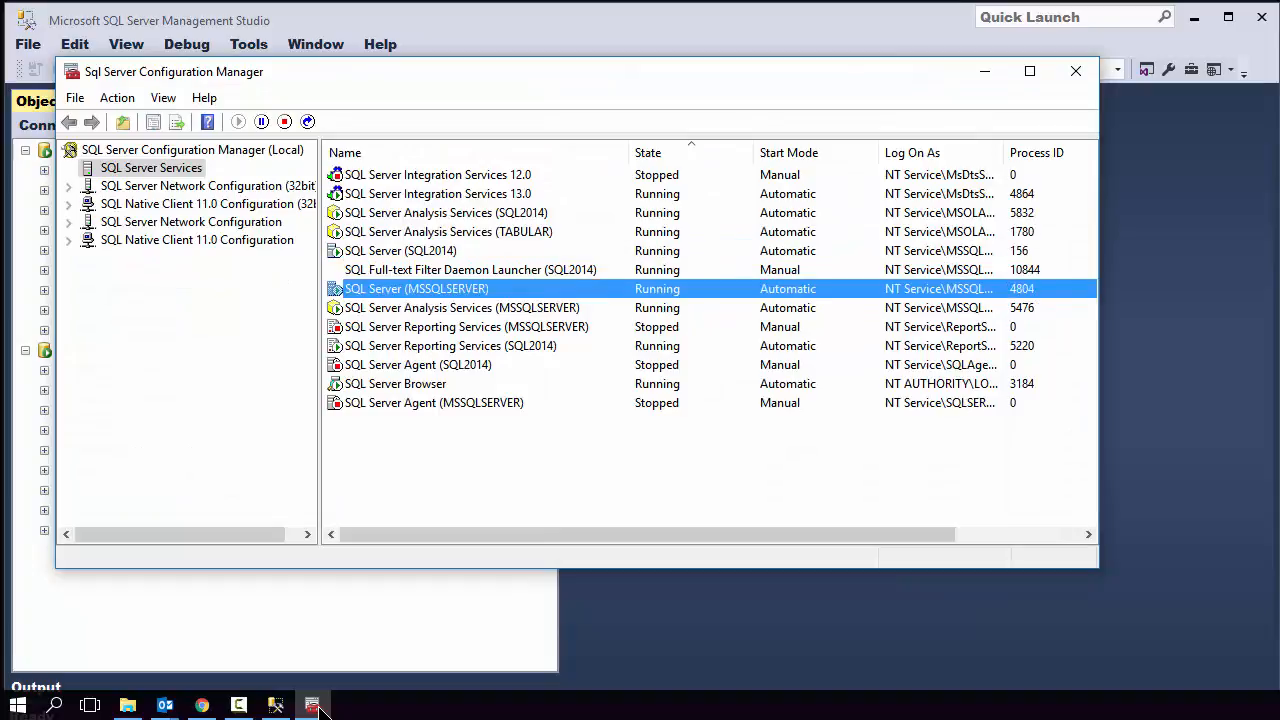
drag(583, 80, 614, 362)
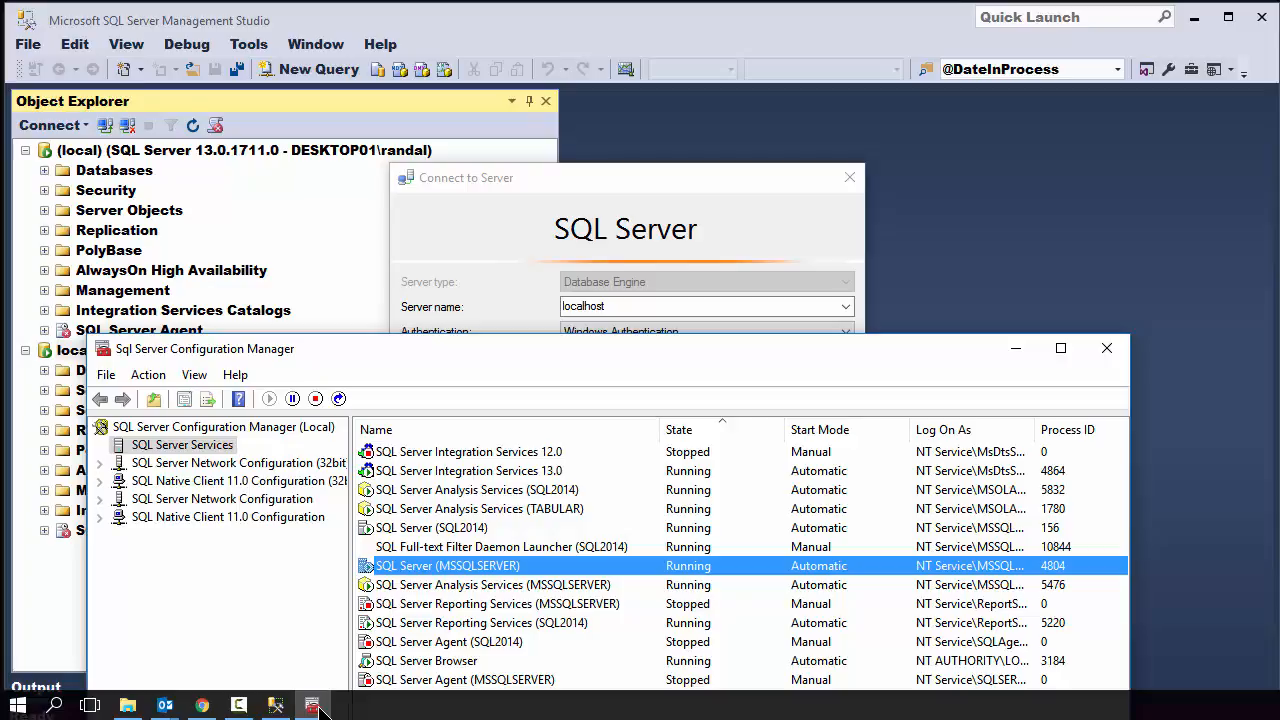
right_click(491, 566)
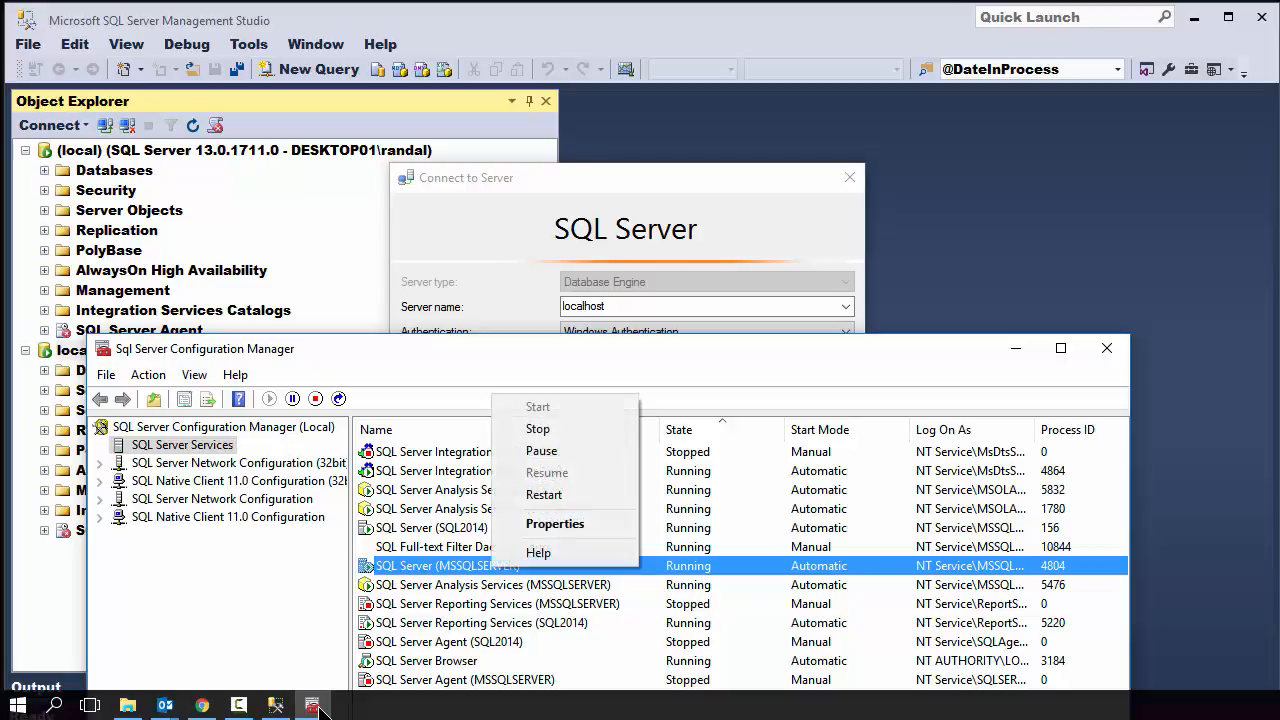
click(537, 429)
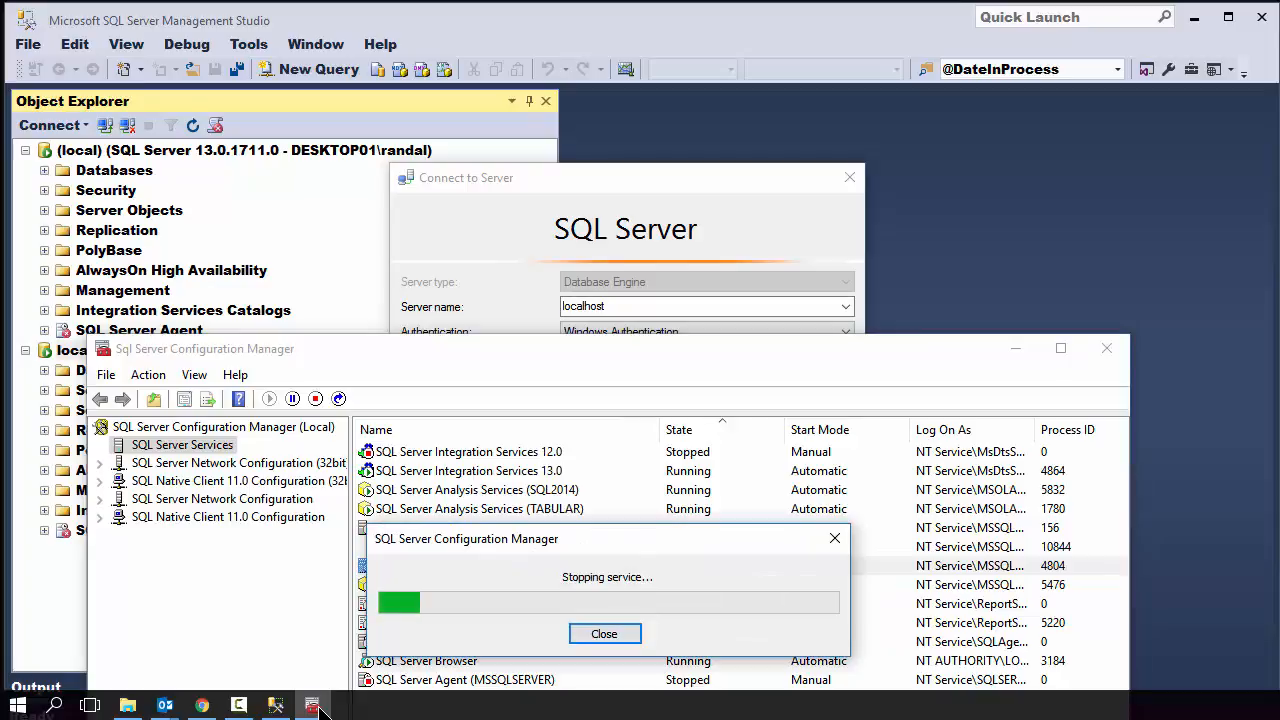
- Return to SQL Server Management Studio, try to connect to localhost, and dismiss the connection error
click(312, 705)
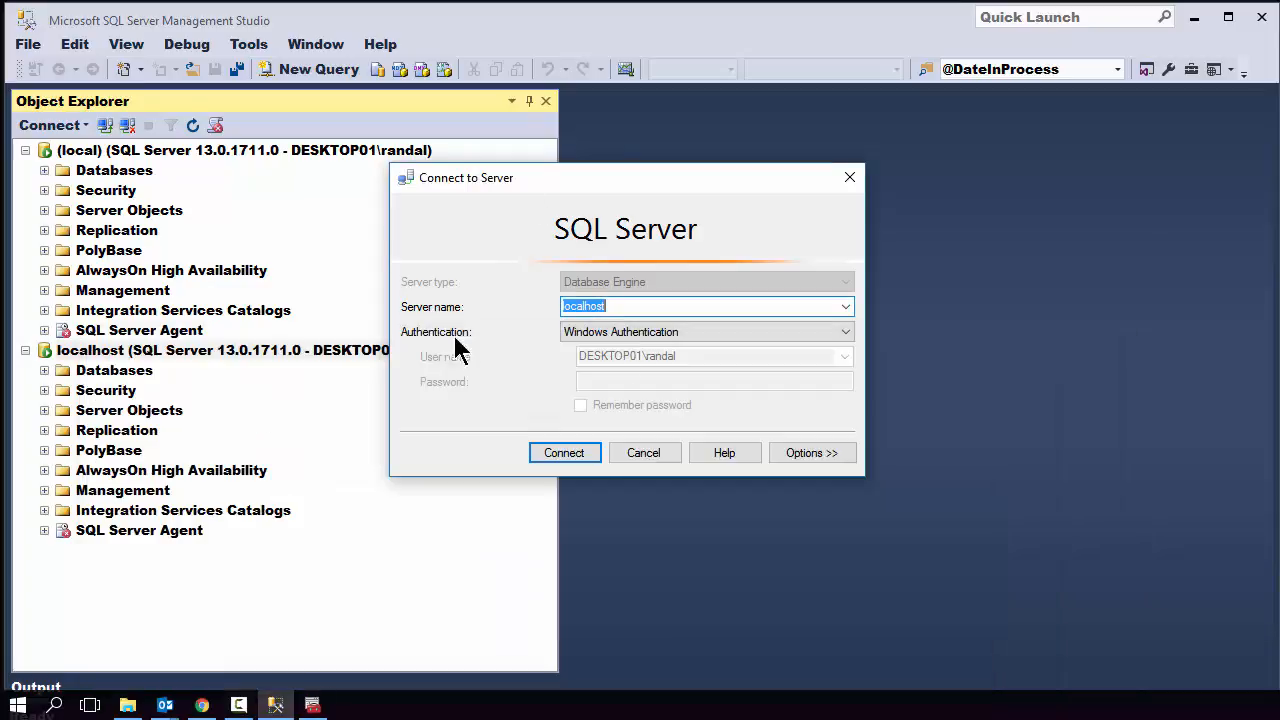
click(566, 452)
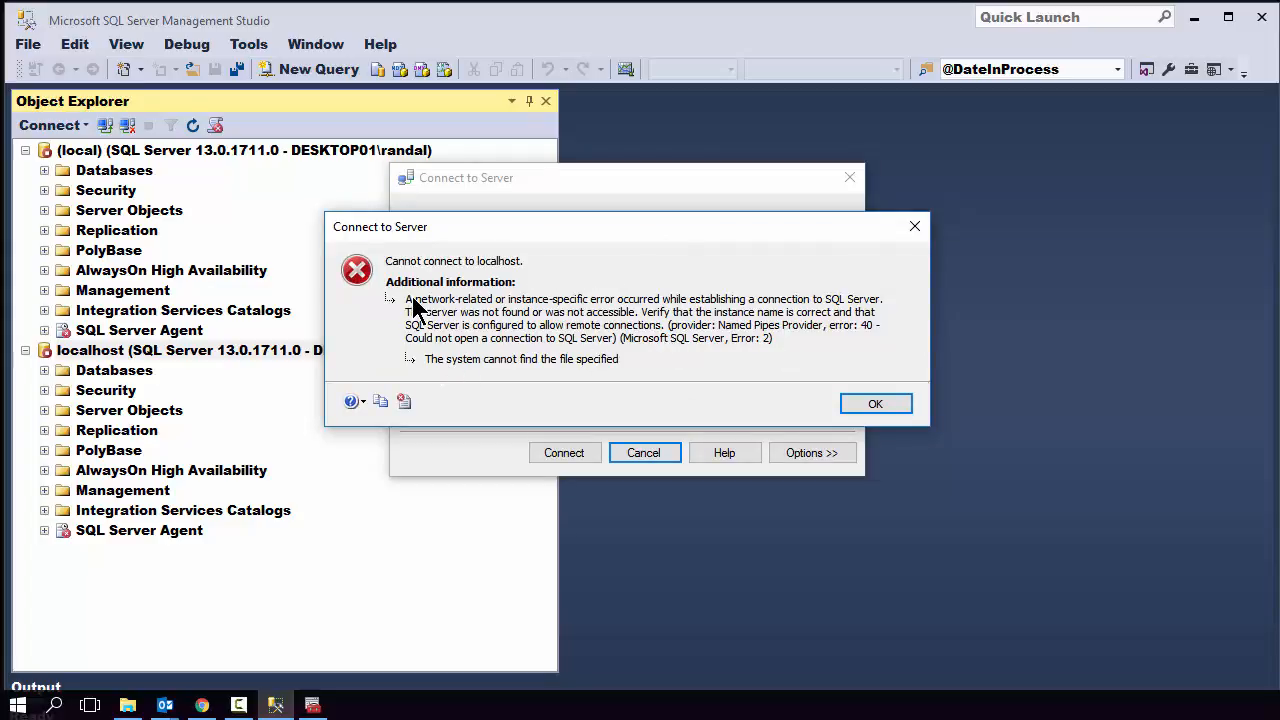
click(873, 406)
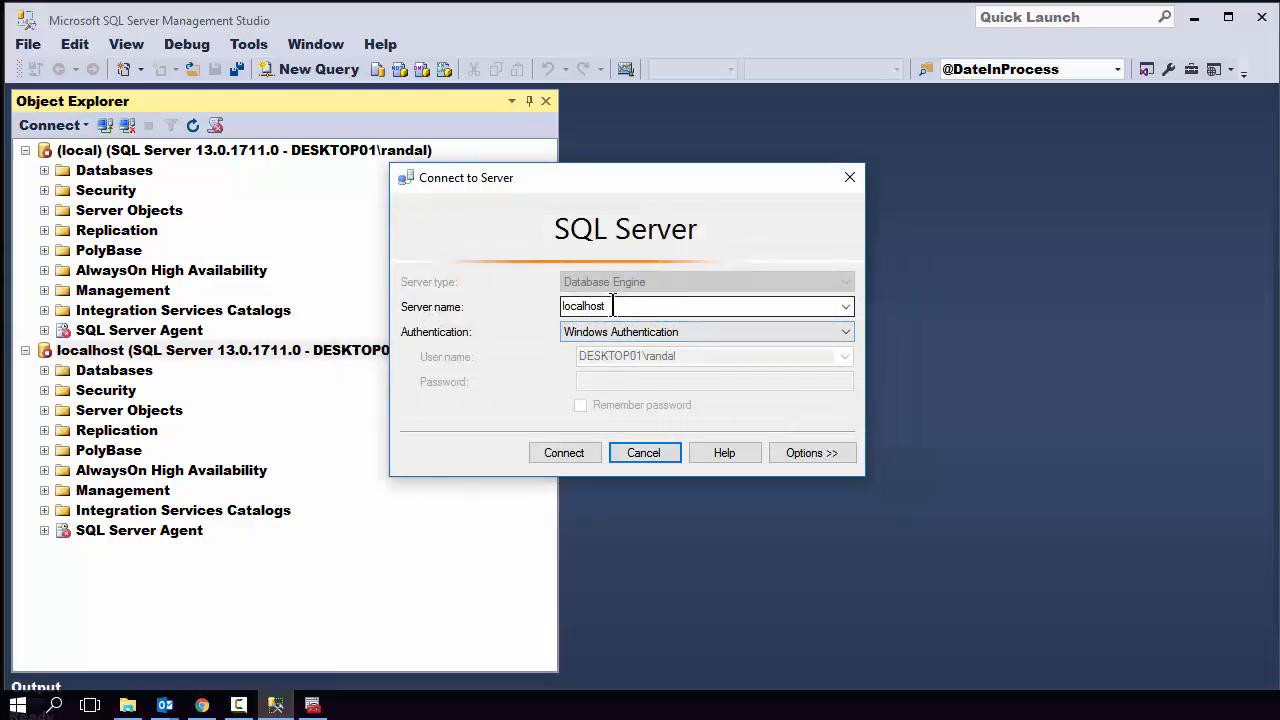
- Replace the server name with a single period (.) and switch to SQL Server Configuration Manager
drag(633, 306, 503, 304)
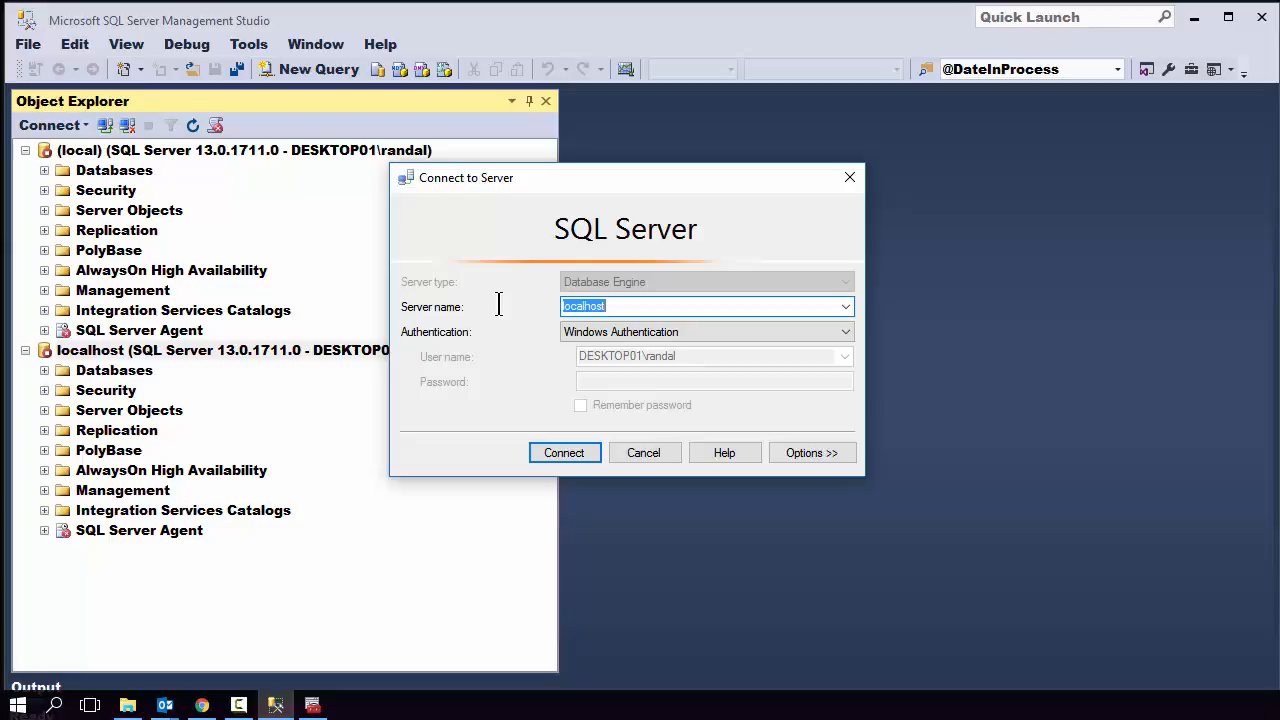
text(.)
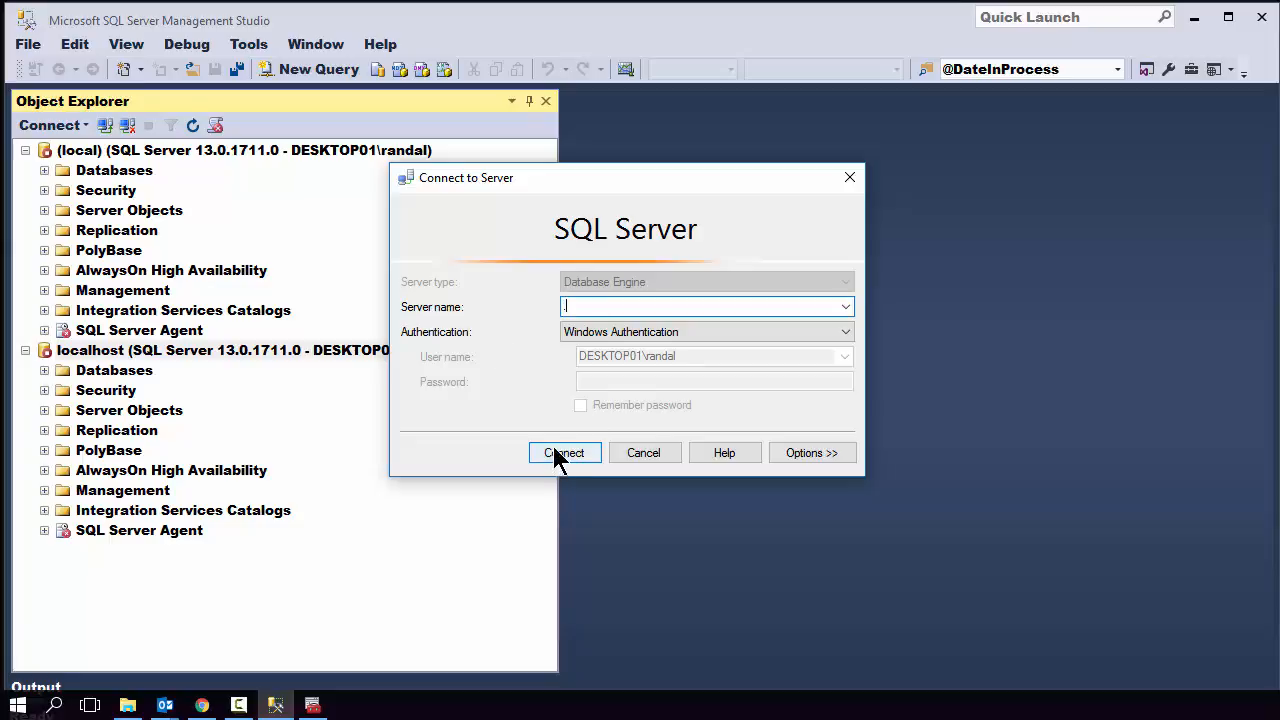
click(310, 708)
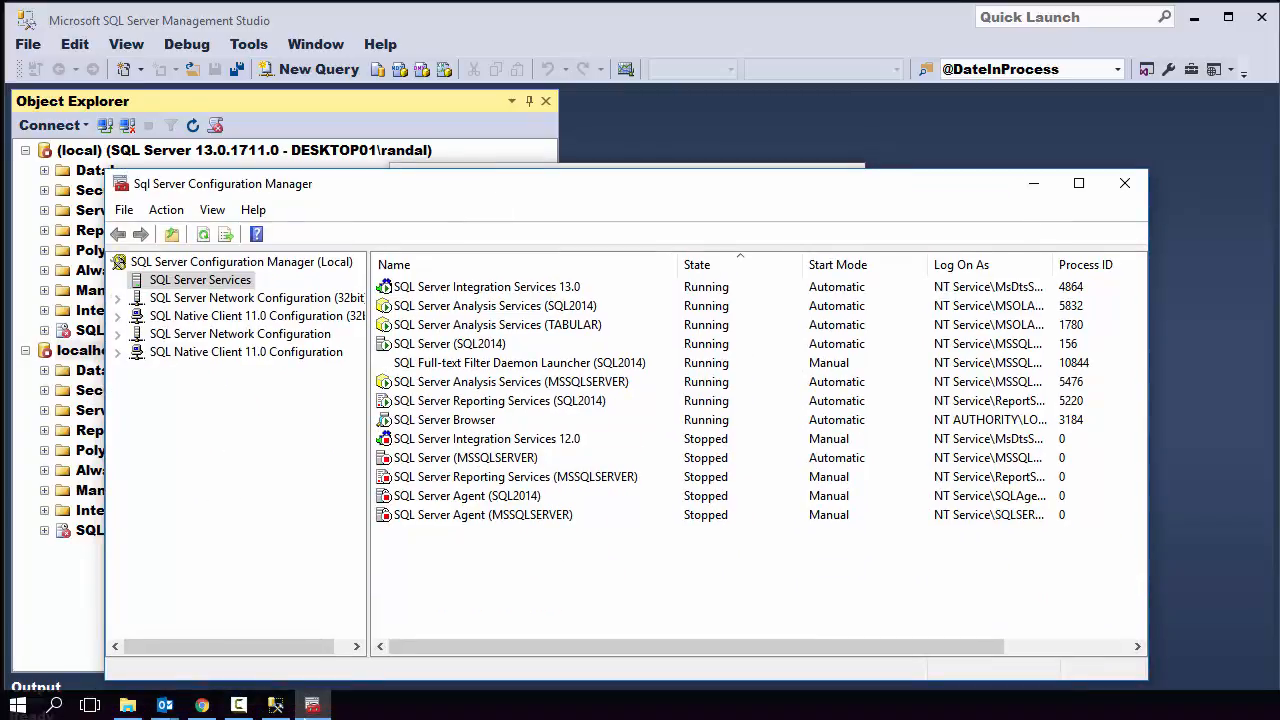
- Start the SQL Server (MSSQLSERVER) service and return to the connection dialog in SQL Server Management Studio
right_click(425, 459)
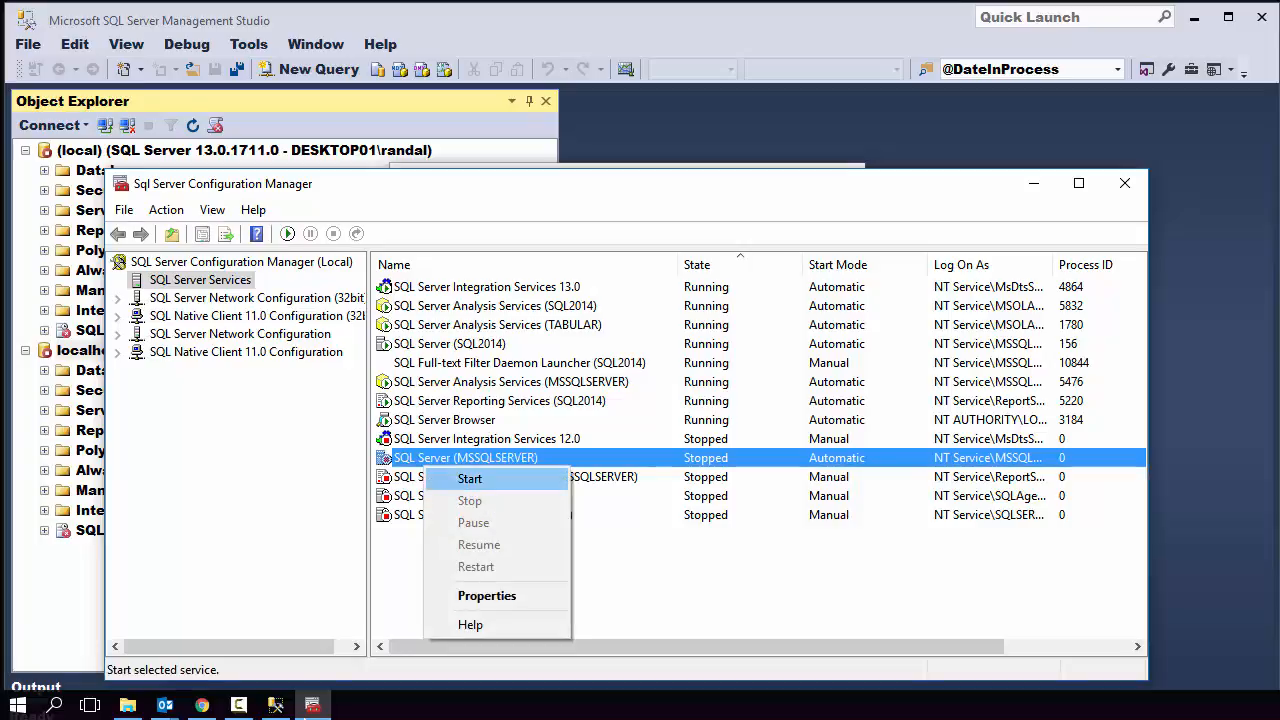
click(1031, 185)
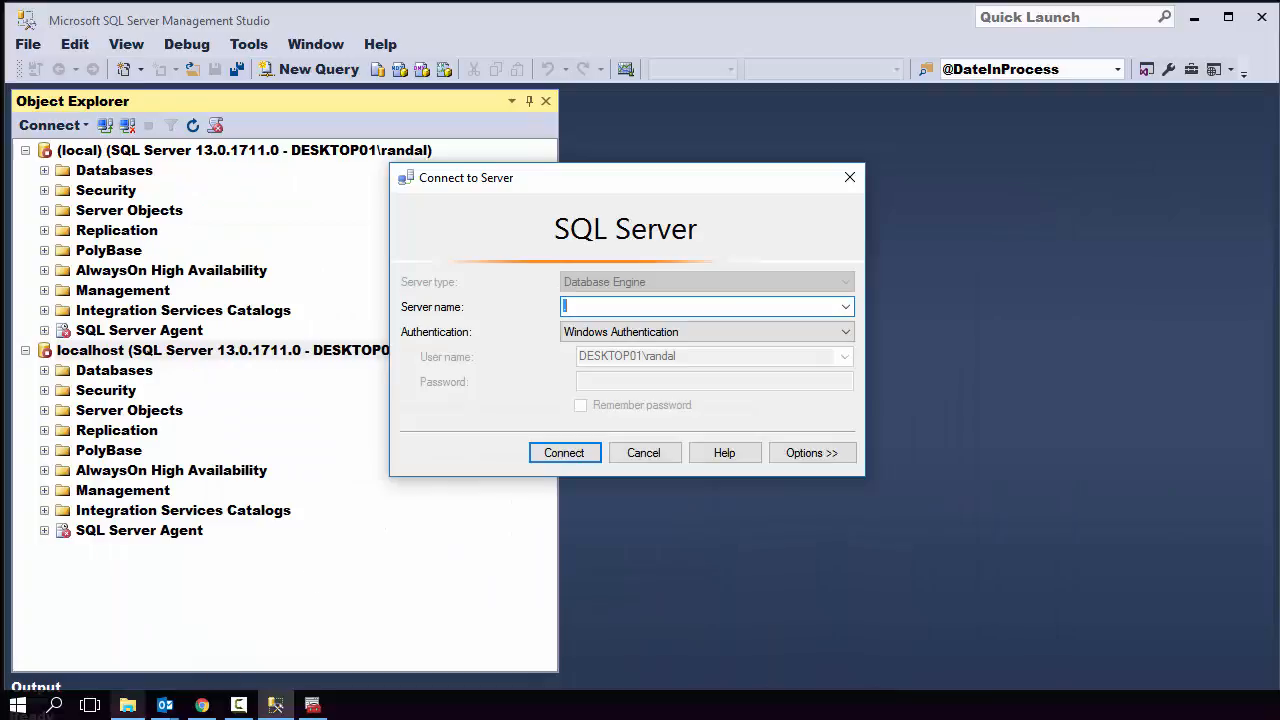
- Search Windows for "sql" and open the file location of SQL Server 2014 Configuration Manager
click(17, 706)
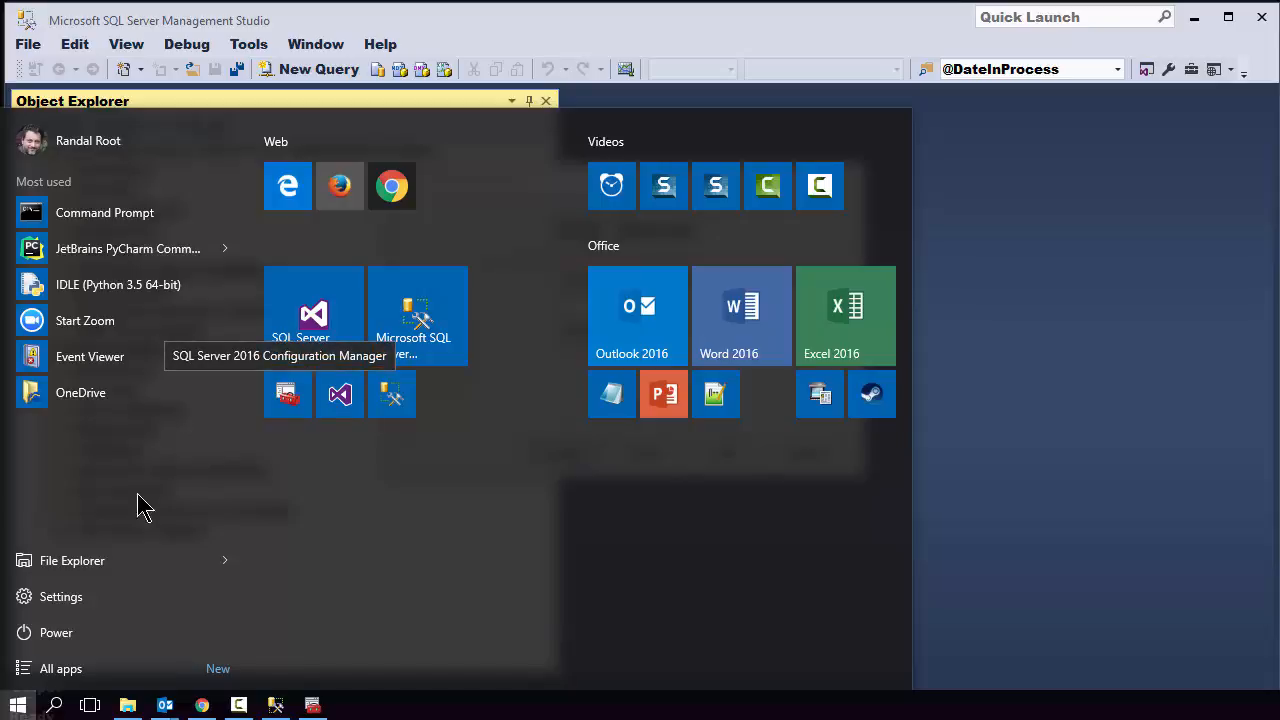
click(14, 710)
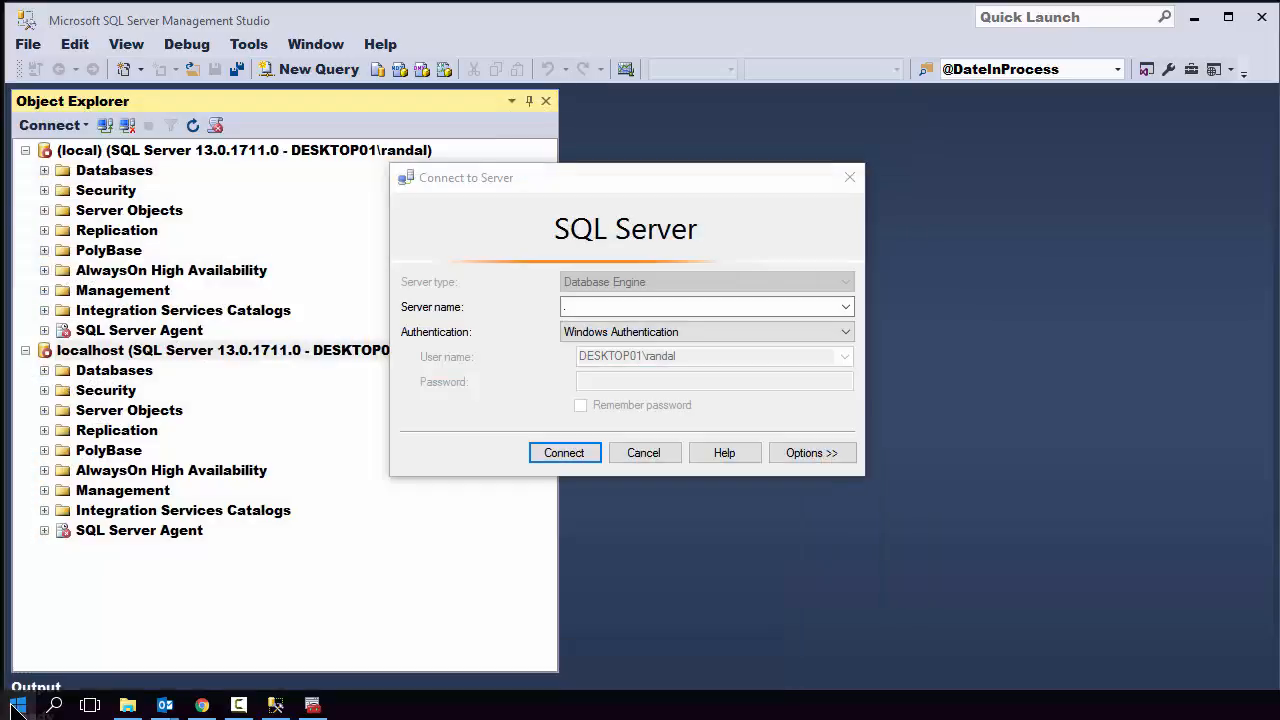
click(15, 710)
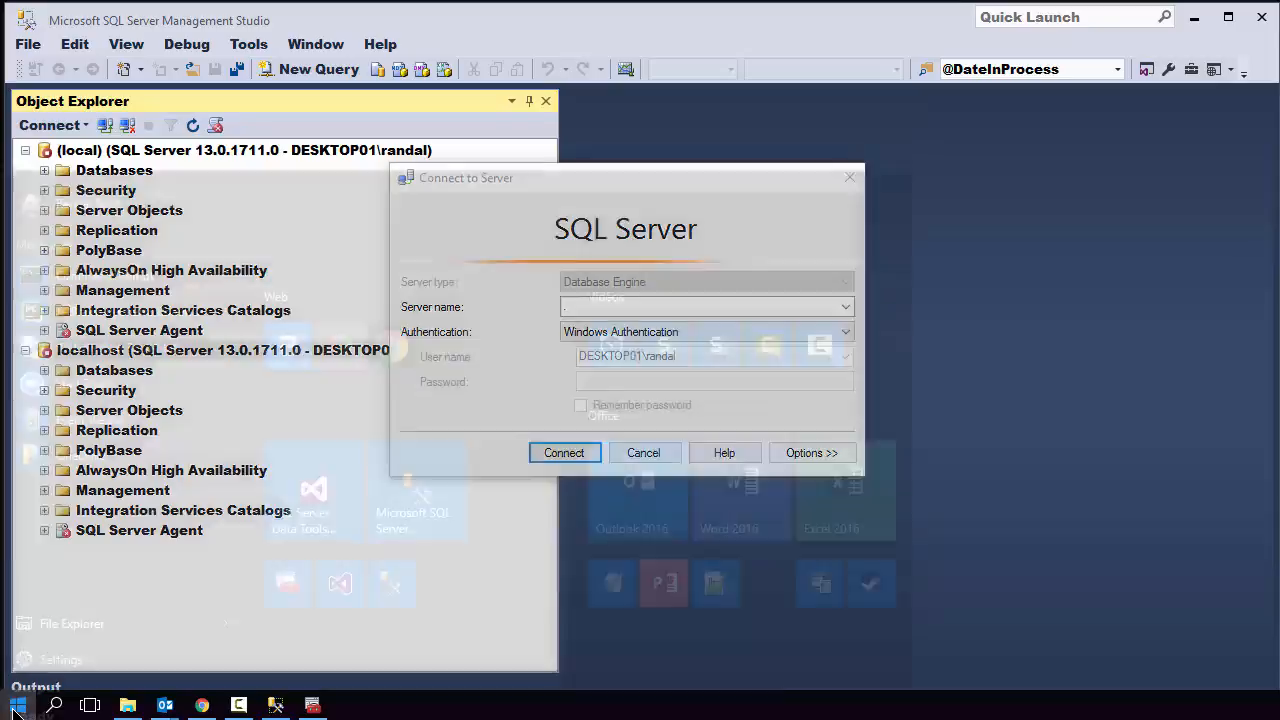
text(sql)
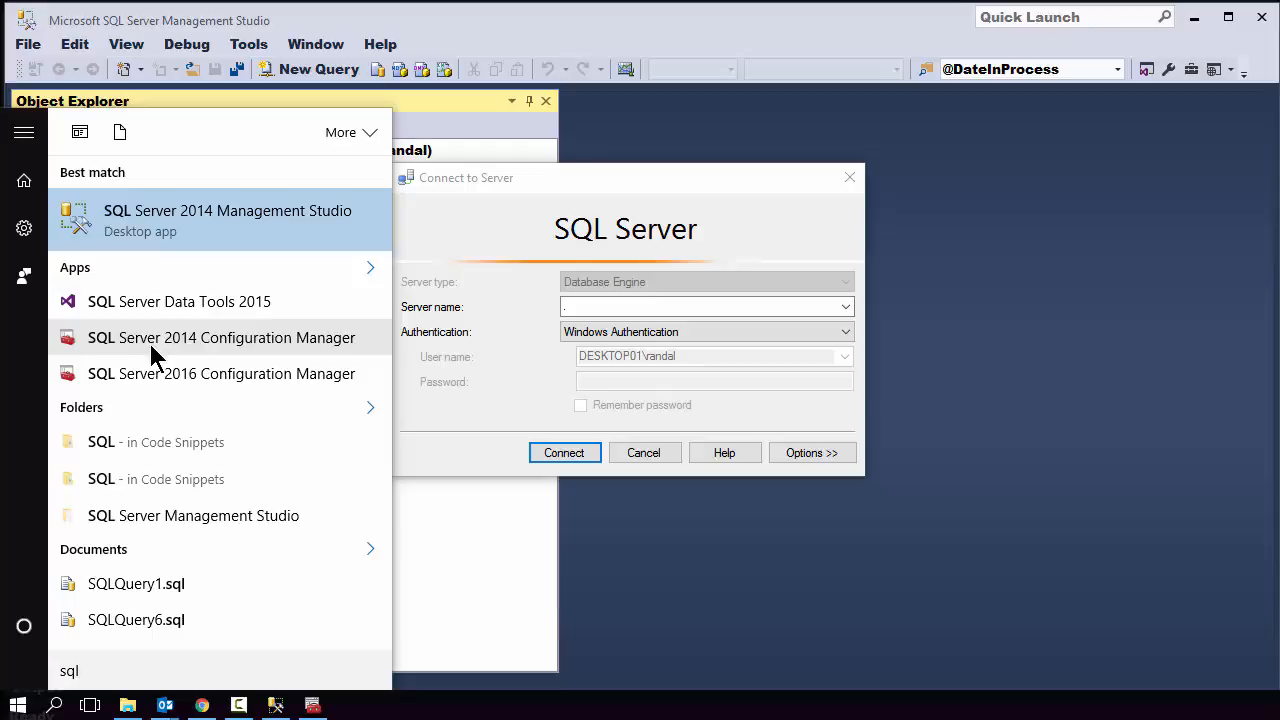
right_click(177, 336)
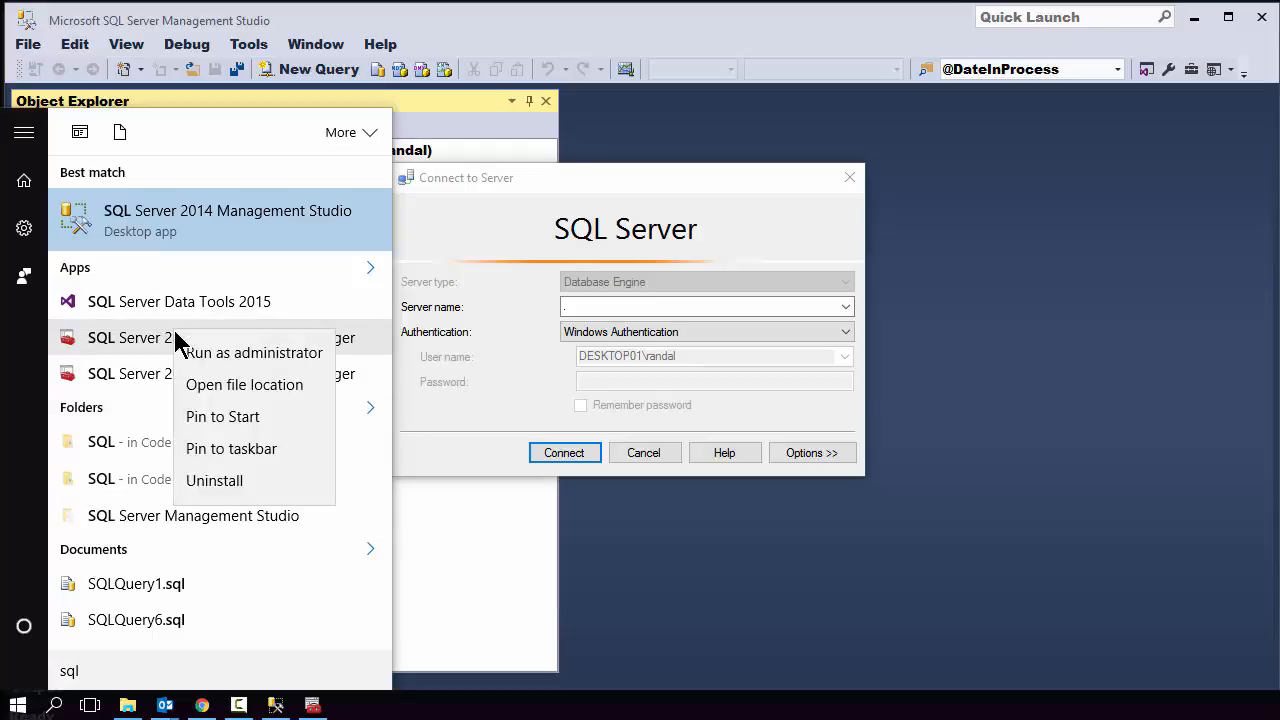
click(272, 386)
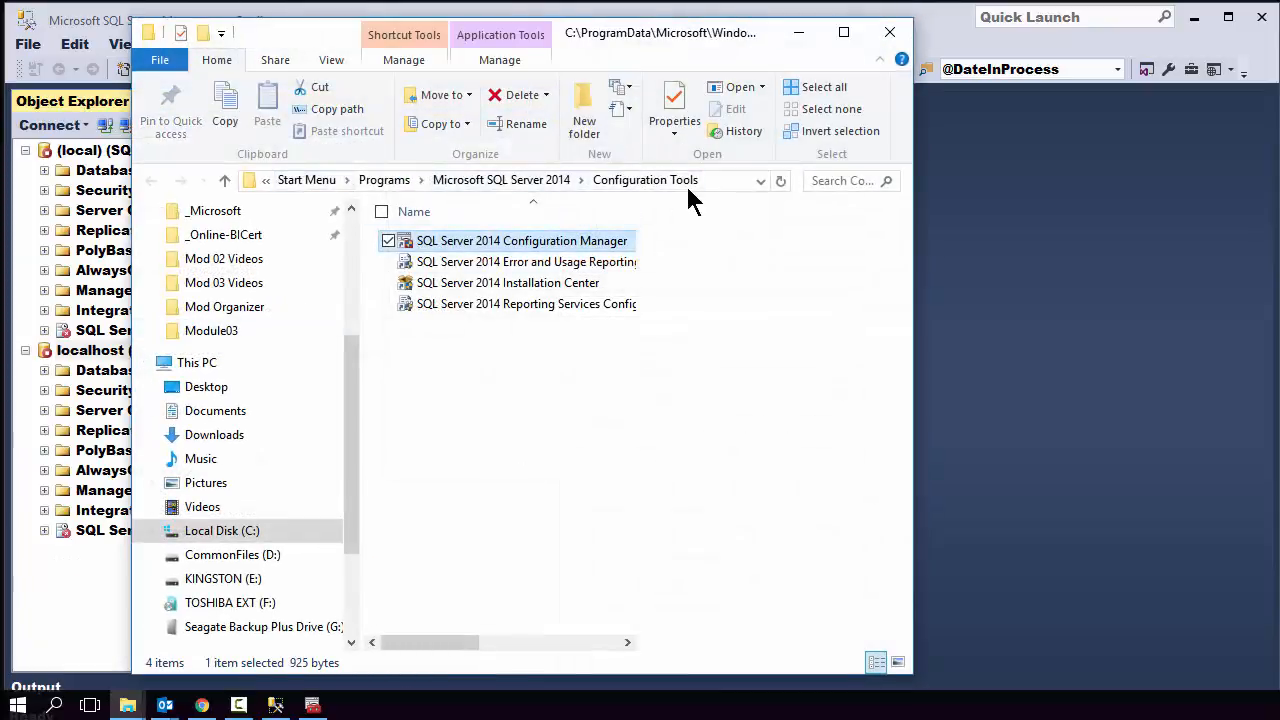
- Open the properties of the SQL Server 2014 Configuration Manager shortcut and copy its full target path
right_click(515, 245)
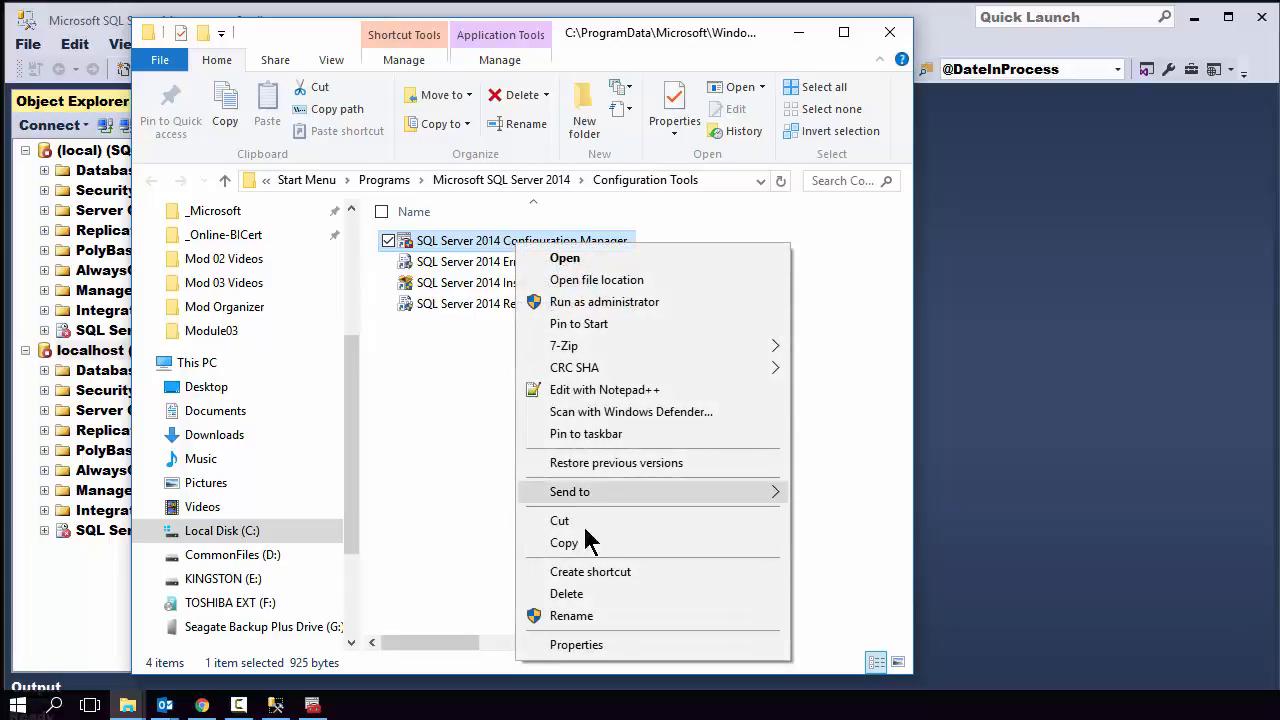
click(578, 645)
drag(737, 194, 575, 112)
click(522, 270)
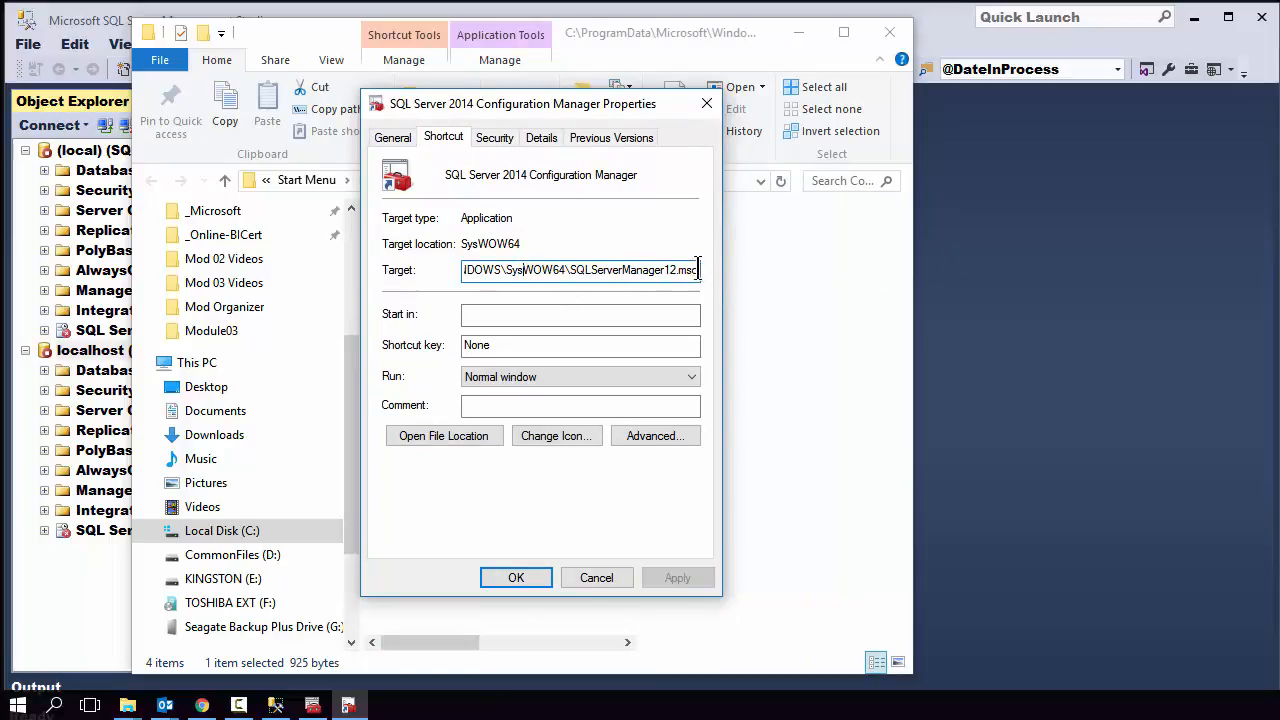
drag(697, 270, 333, 265)
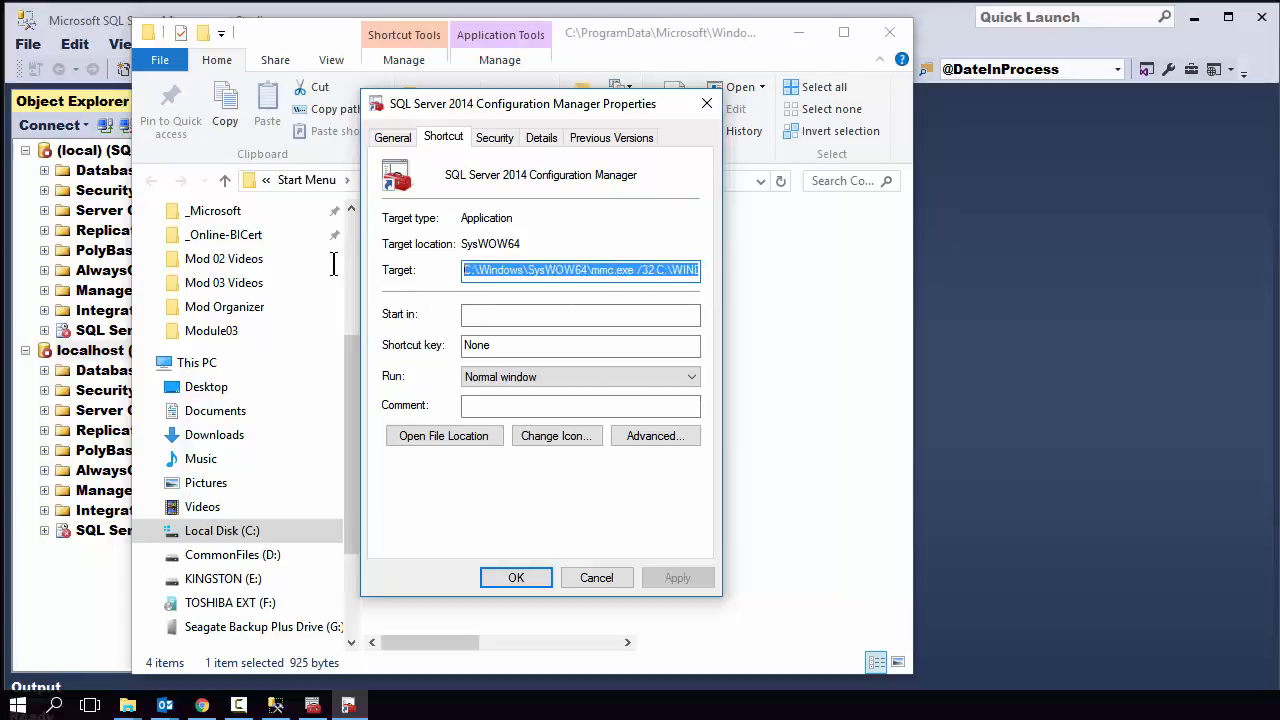
right_click(547, 273)
click(600, 340)
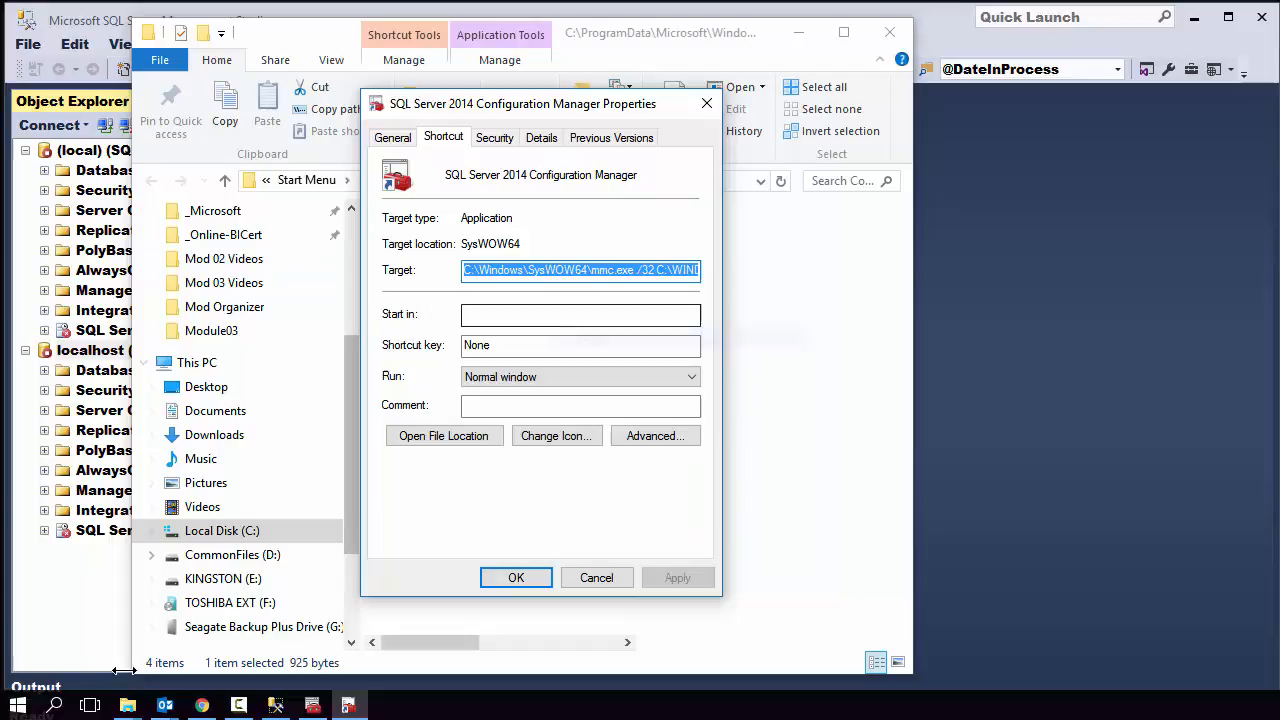
- Open Notepad, paste the copied target path into the blank document, and move the window fully into view
click(17, 708)
text(noe)
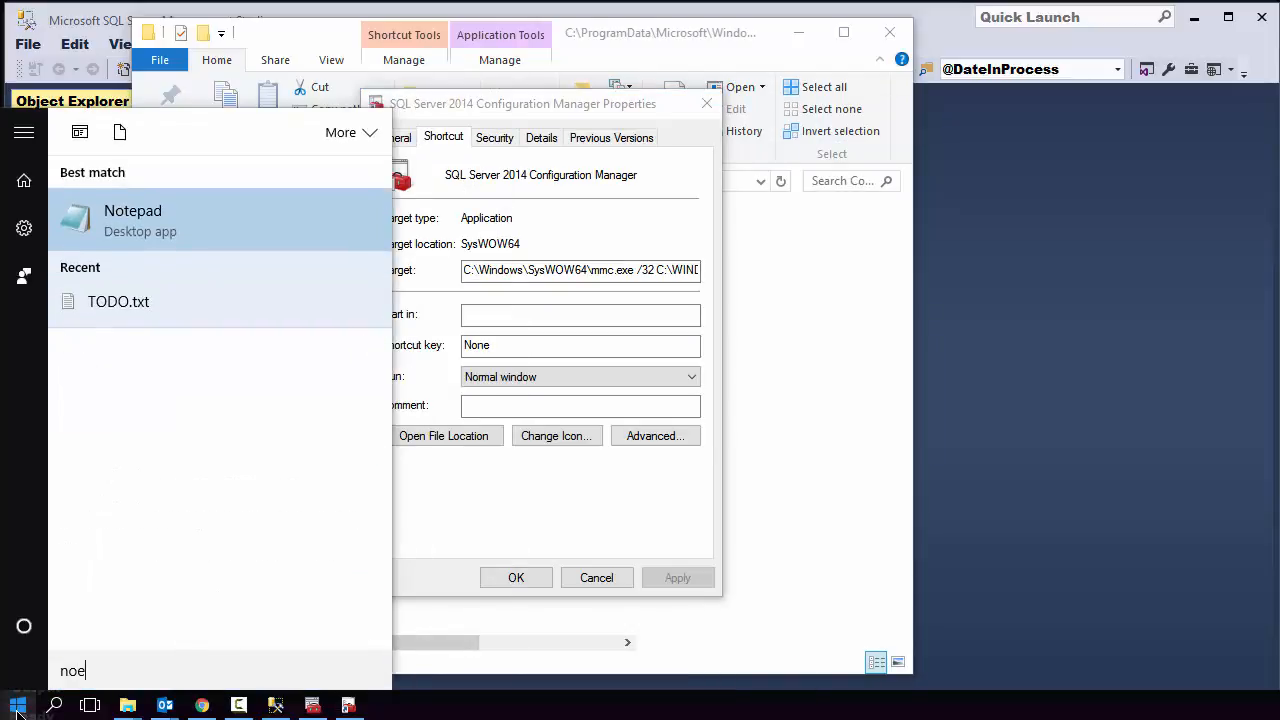
key(BackSpace)
text(tepad)
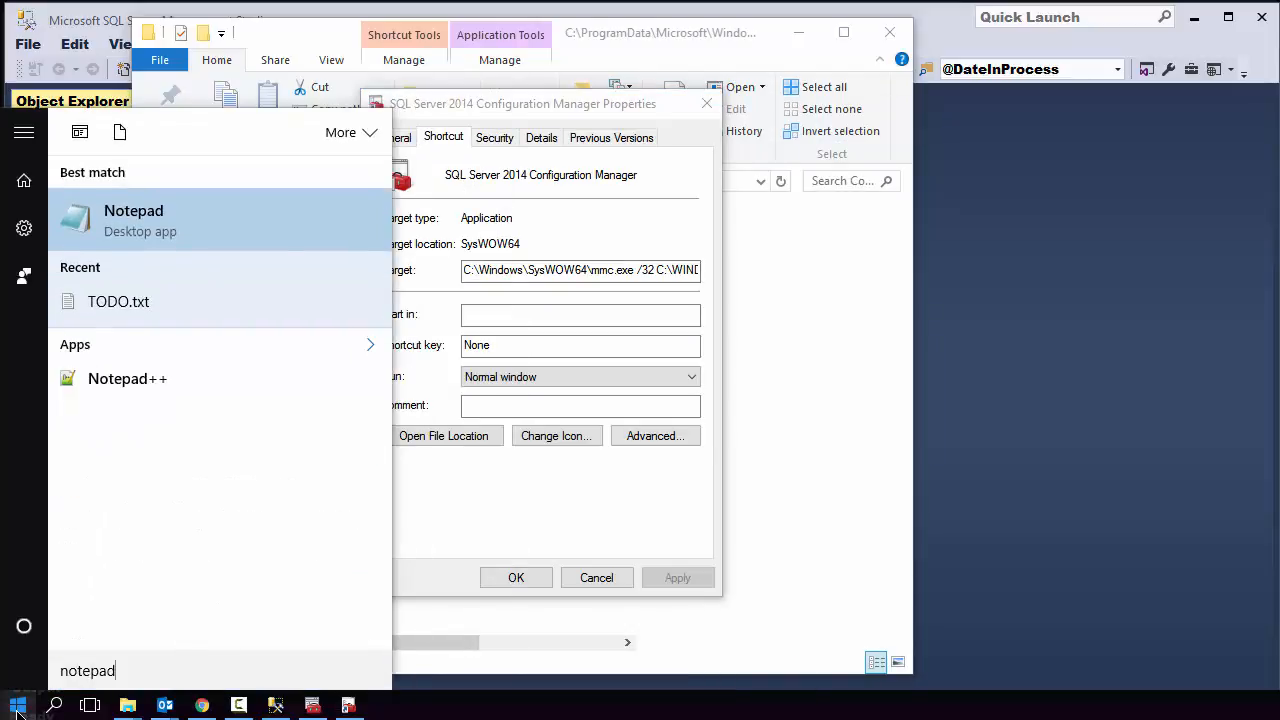
key(Return)
right_click(798, 5)
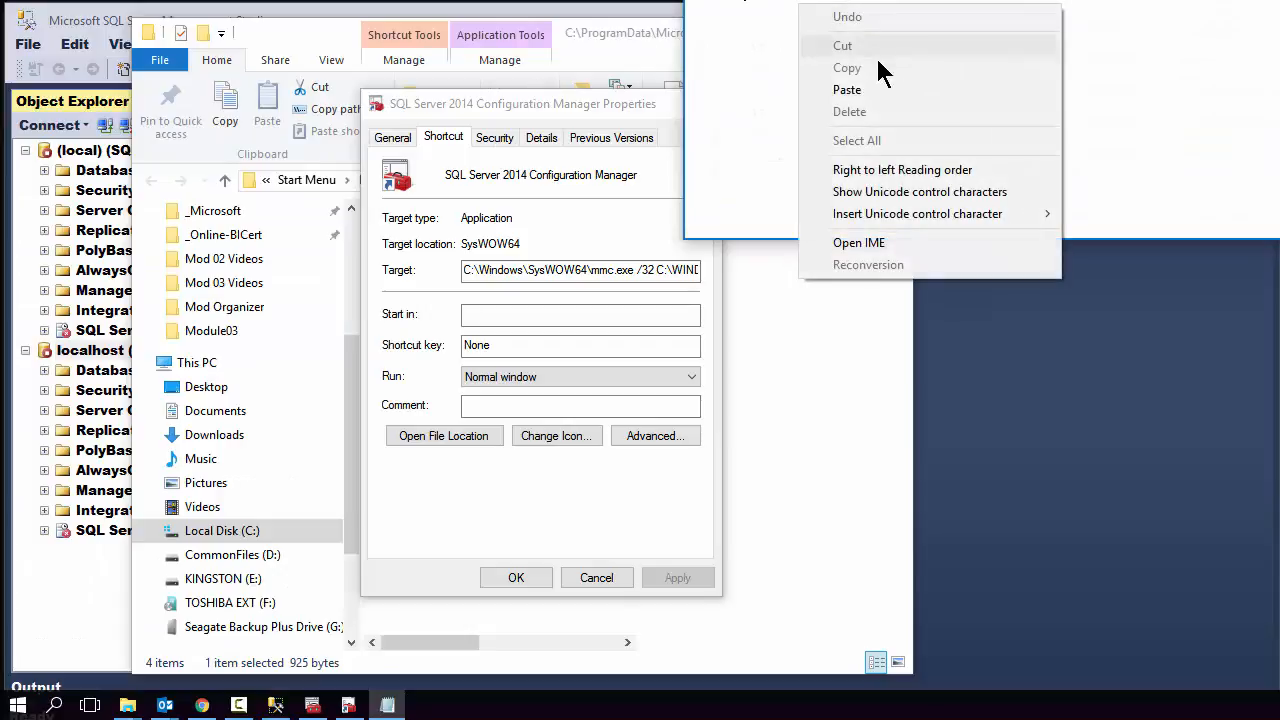
click(870, 84)
drag(915, 0, 434, 173)
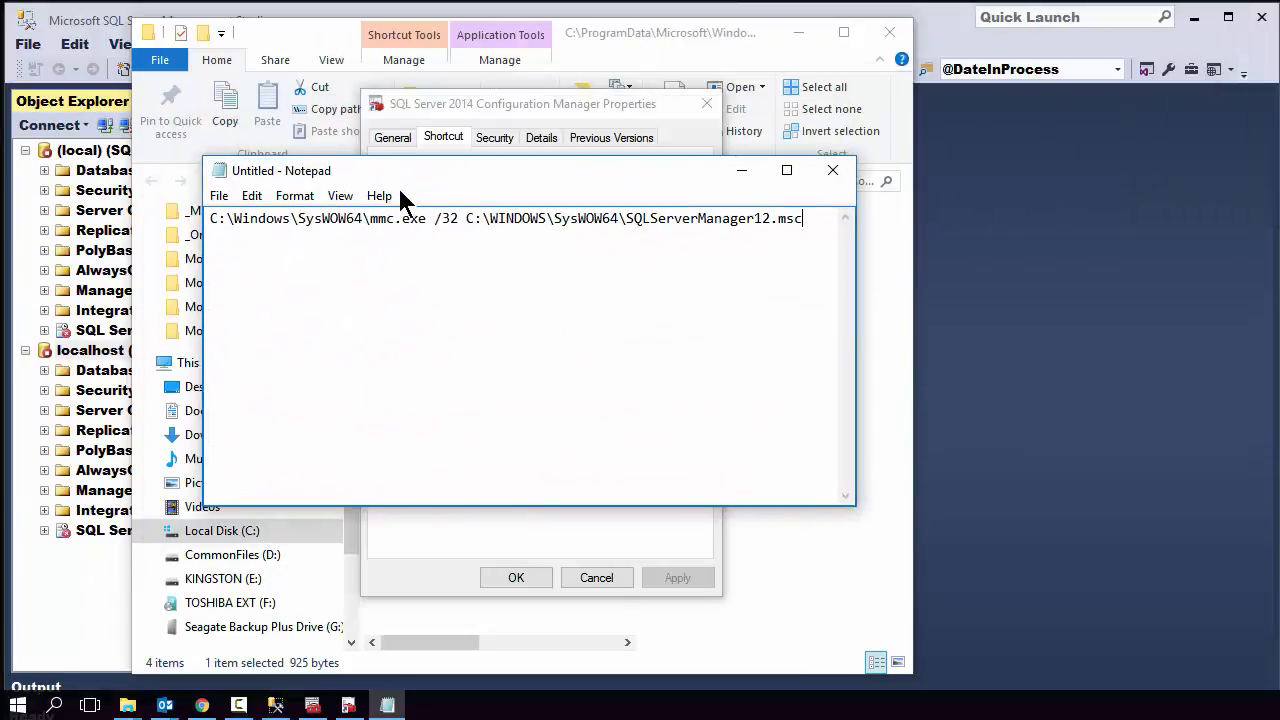
- Set the Notepad font to bold, size 22, and widen the window so the path fits on one line
click(291, 197)
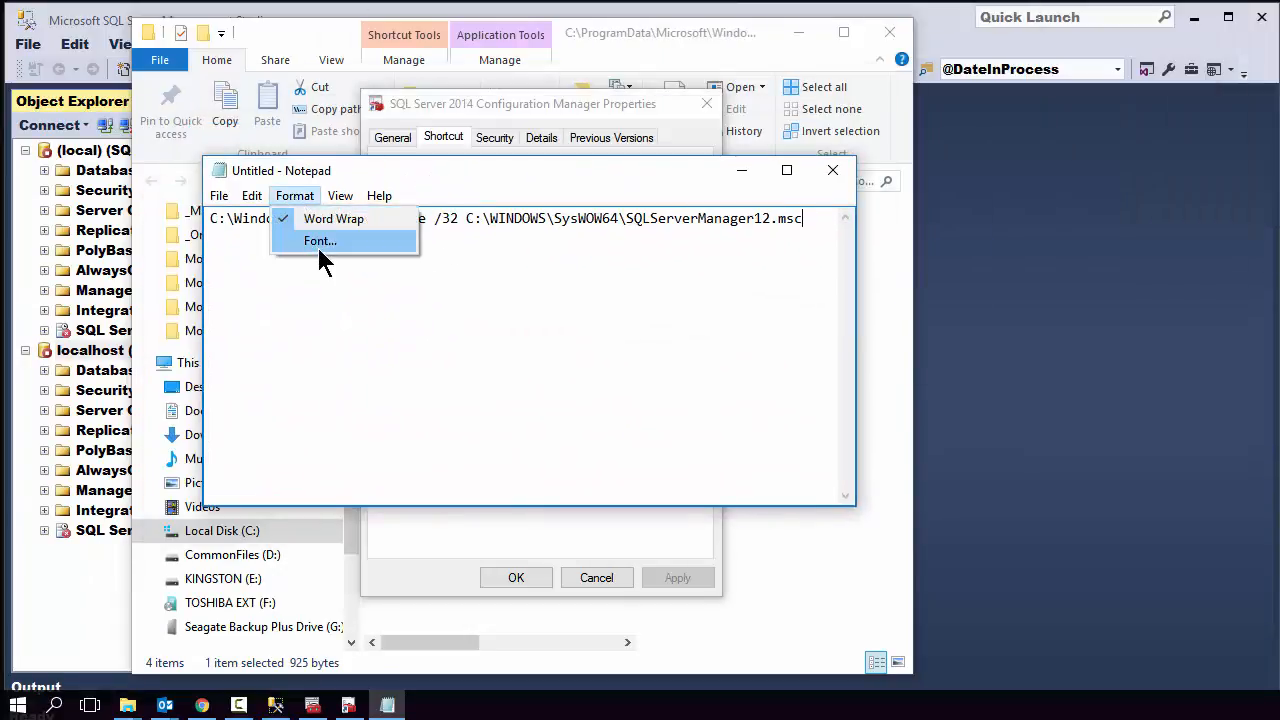
click(316, 243)
click(448, 340)
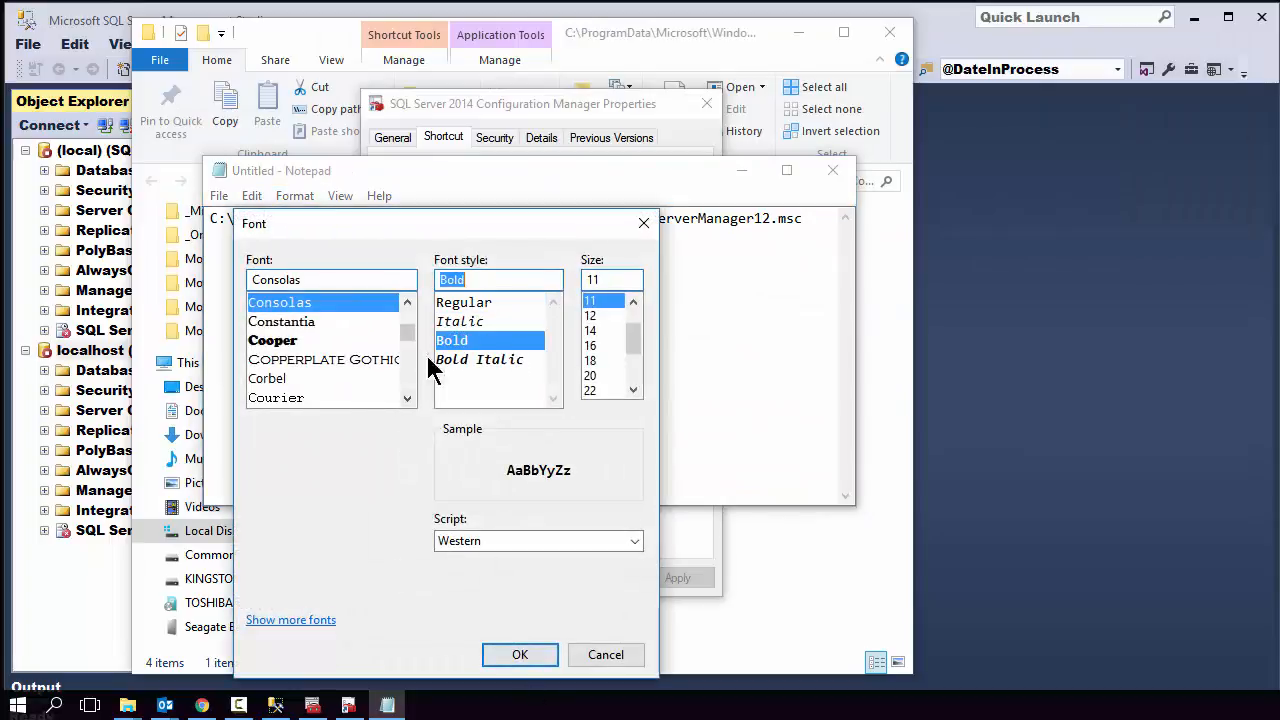
click(592, 390)
click(520, 654)
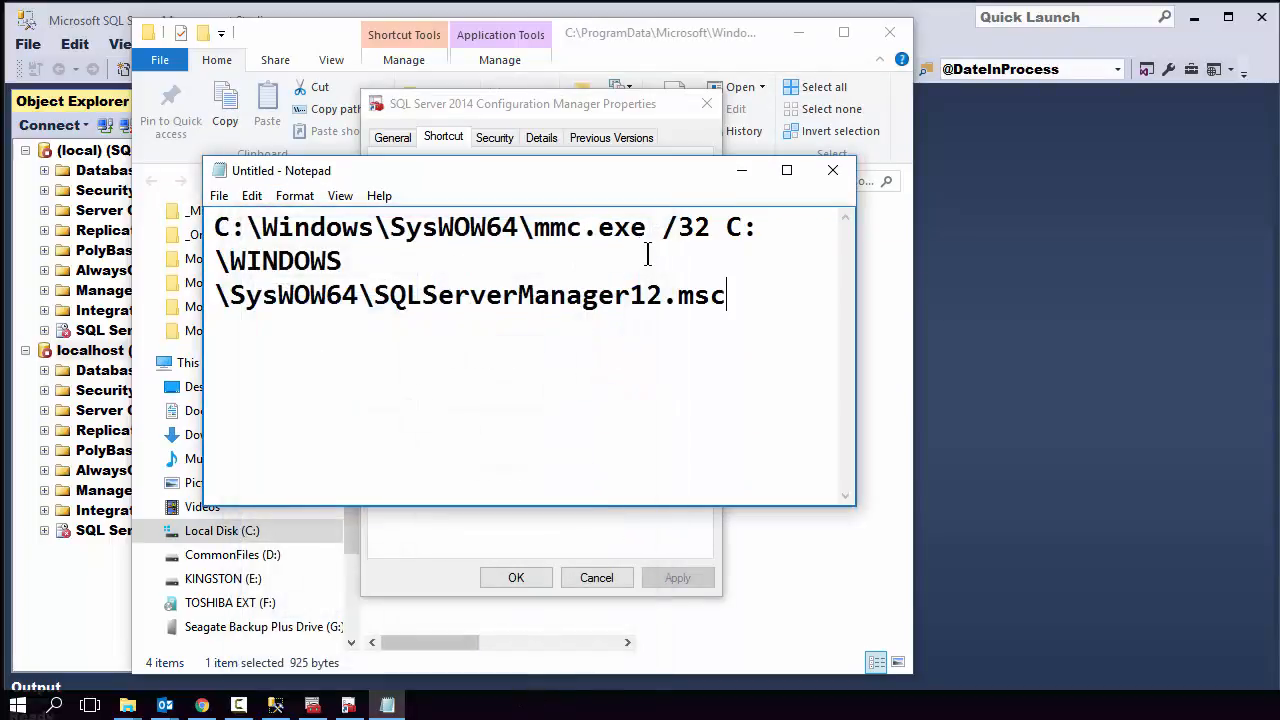
drag(505, 178, 327, 143)
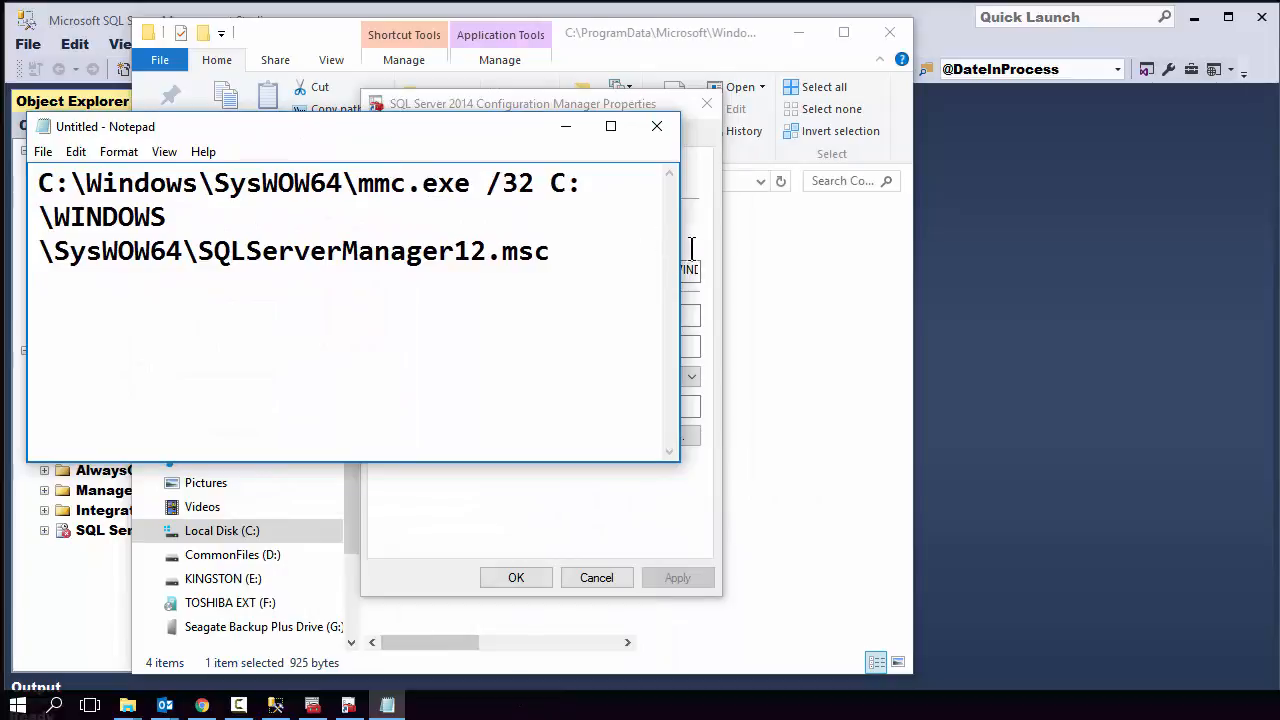
drag(681, 239, 1278, 215)
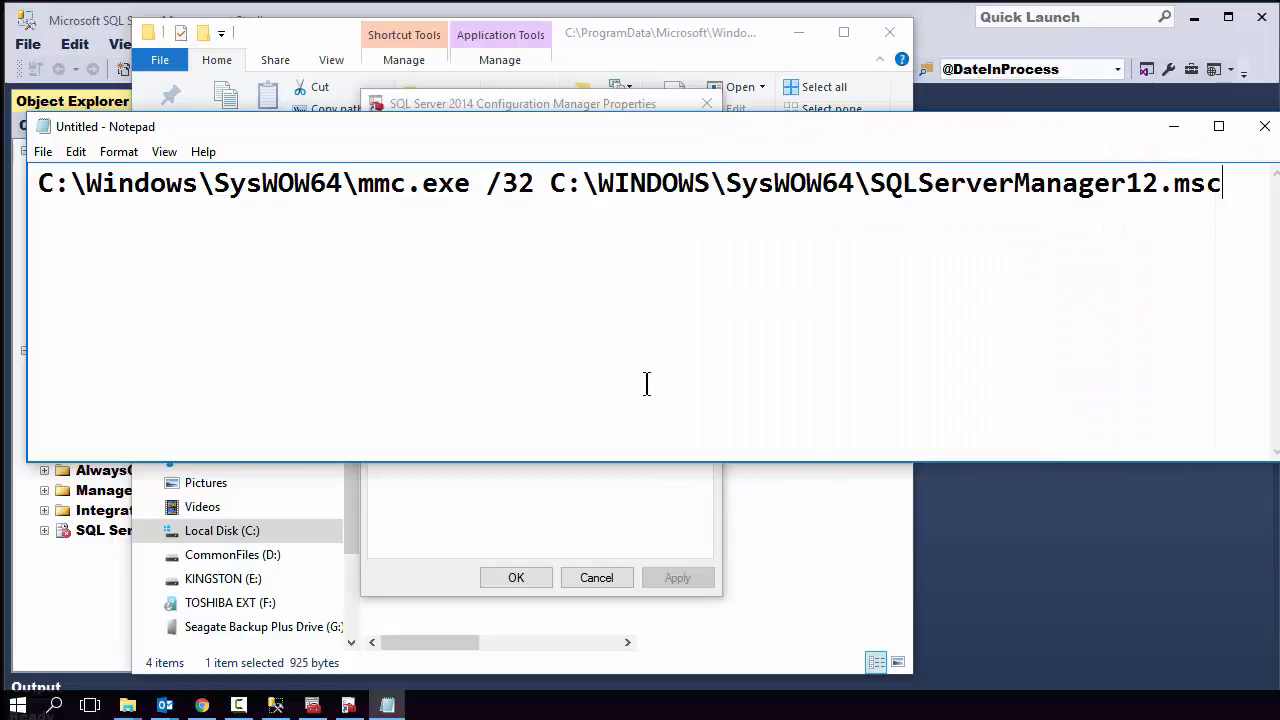
- Minimize Notepad, cancel the shortcut properties, and browse to the Microsoft SQL Server 2016 folder under Start Menu Programs
click(1175, 128)
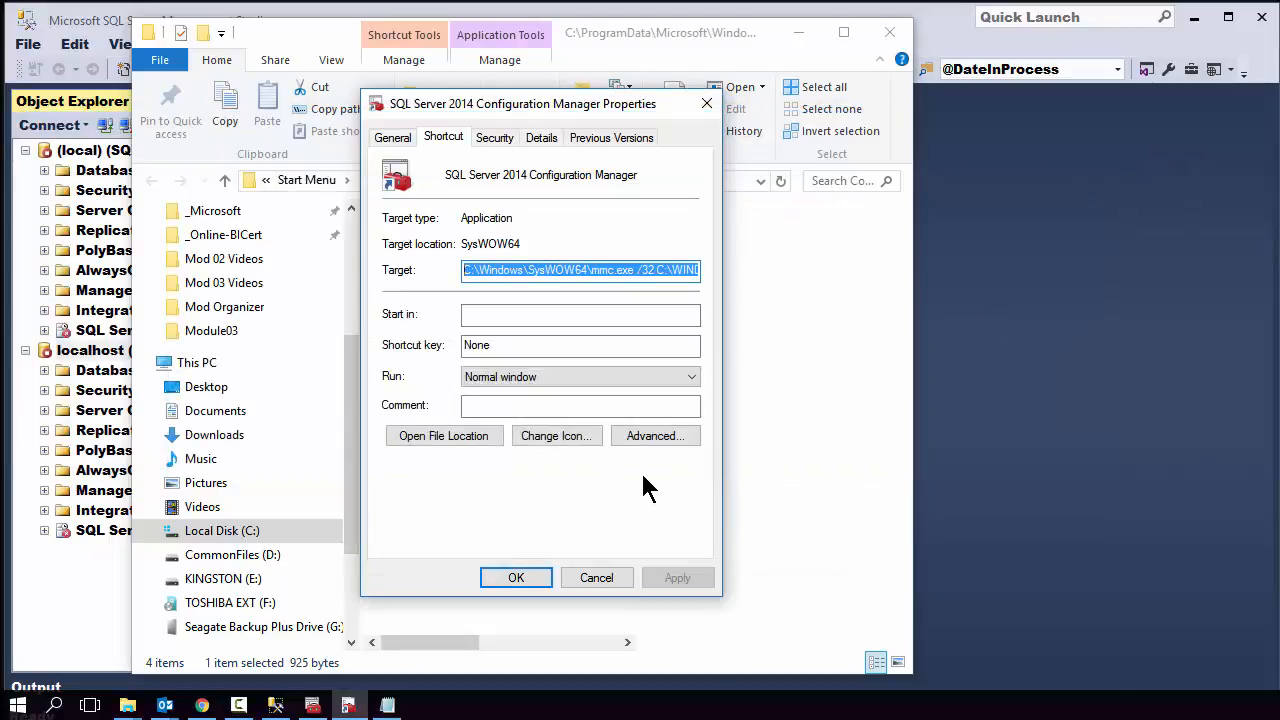
click(596, 578)
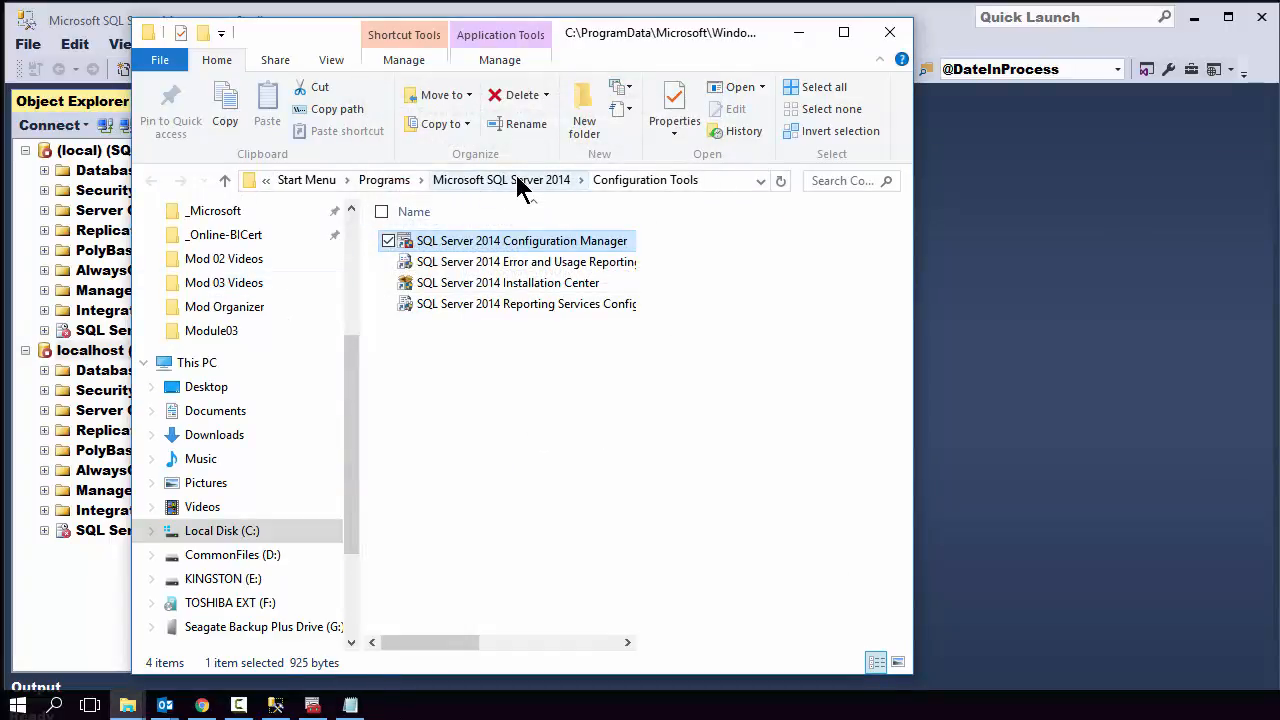
click(519, 182)
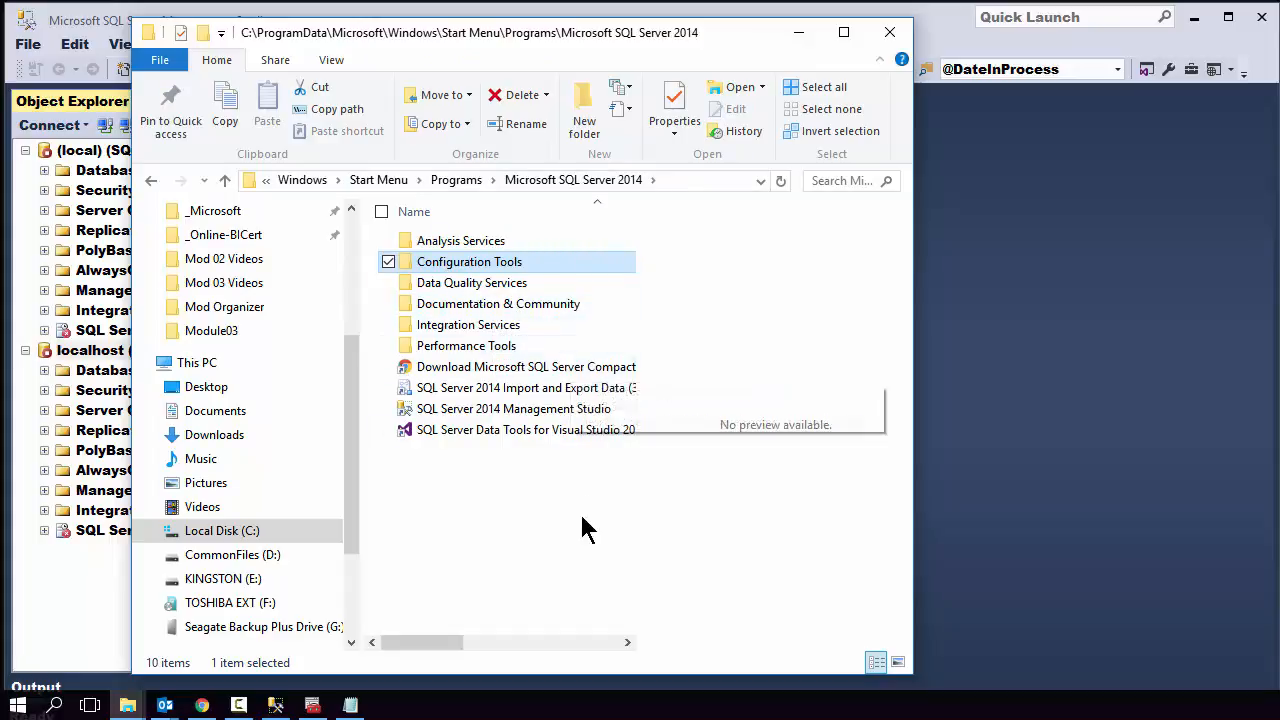
click(456, 180)
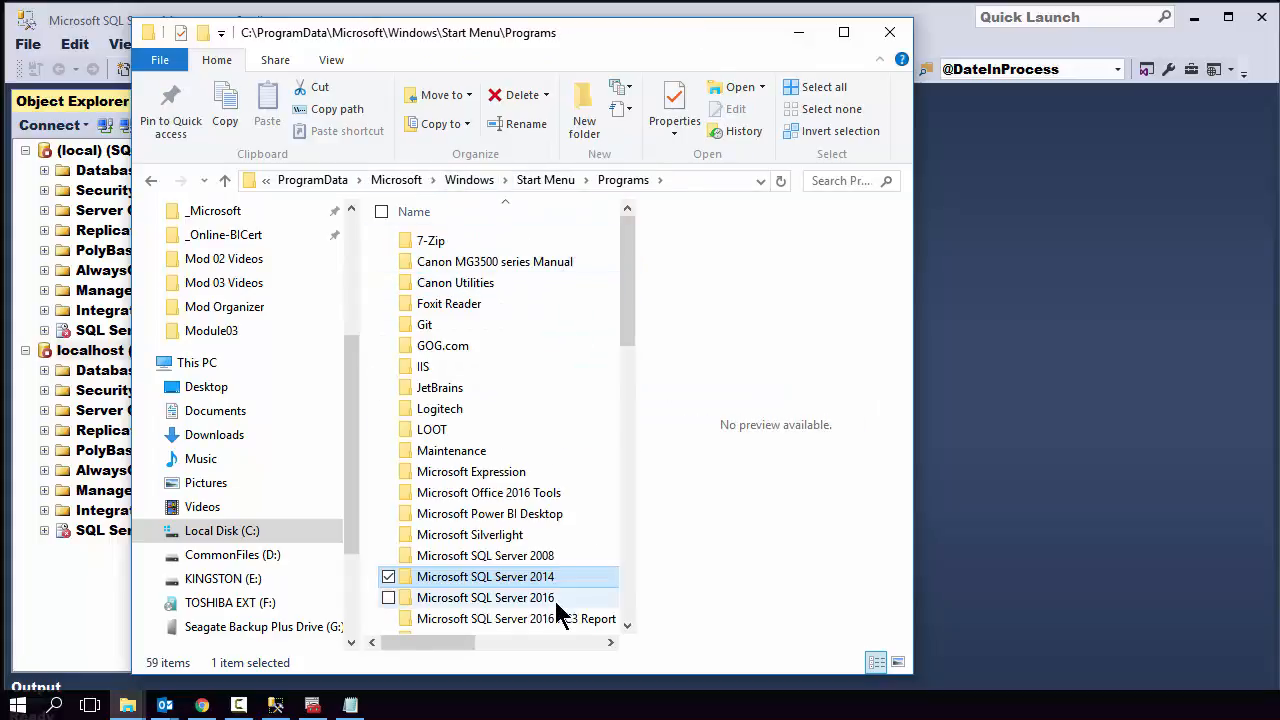
double_click(507, 598)
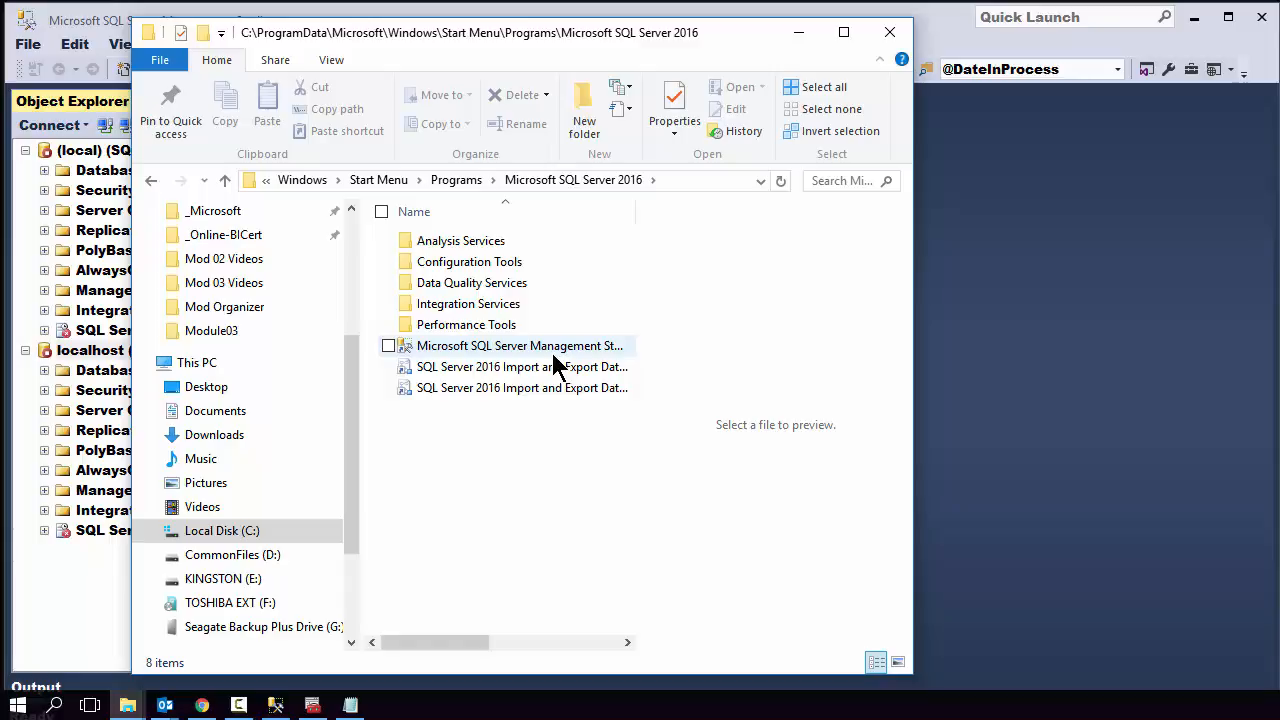
- Browse to the C:\Program Files\Microsoft SQL Server folder
click(244, 531)
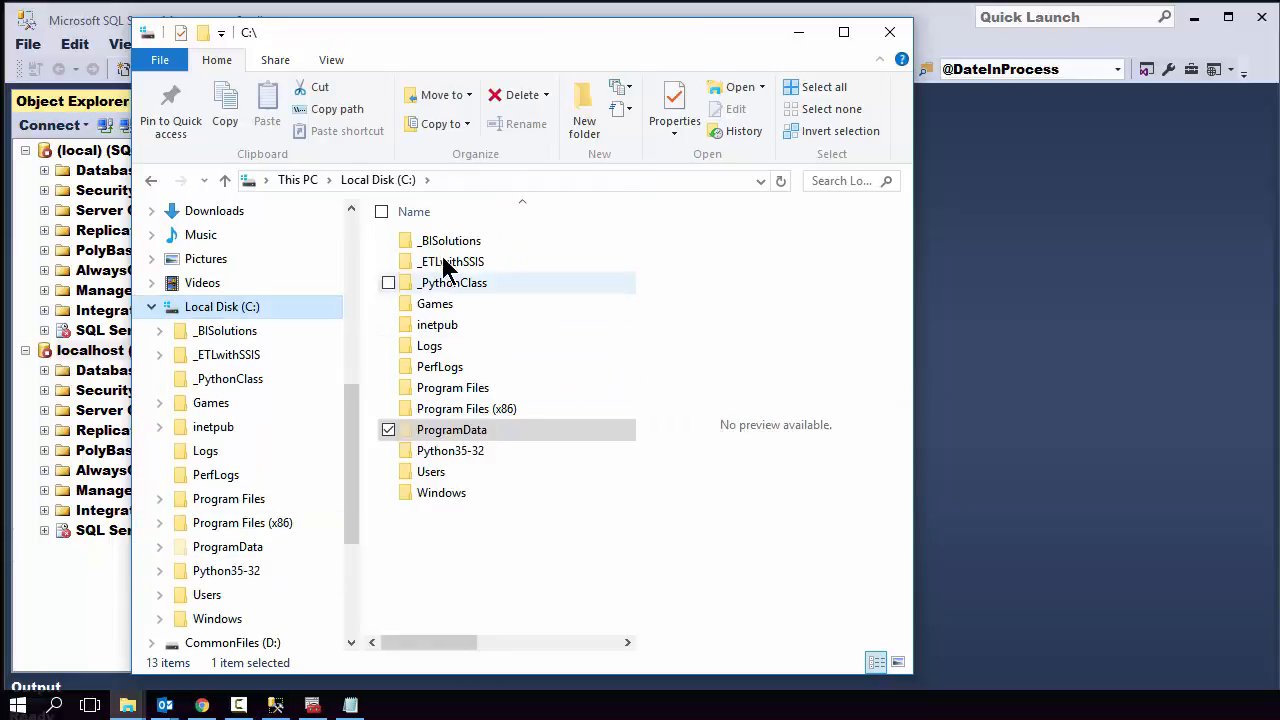
click(447, 410)
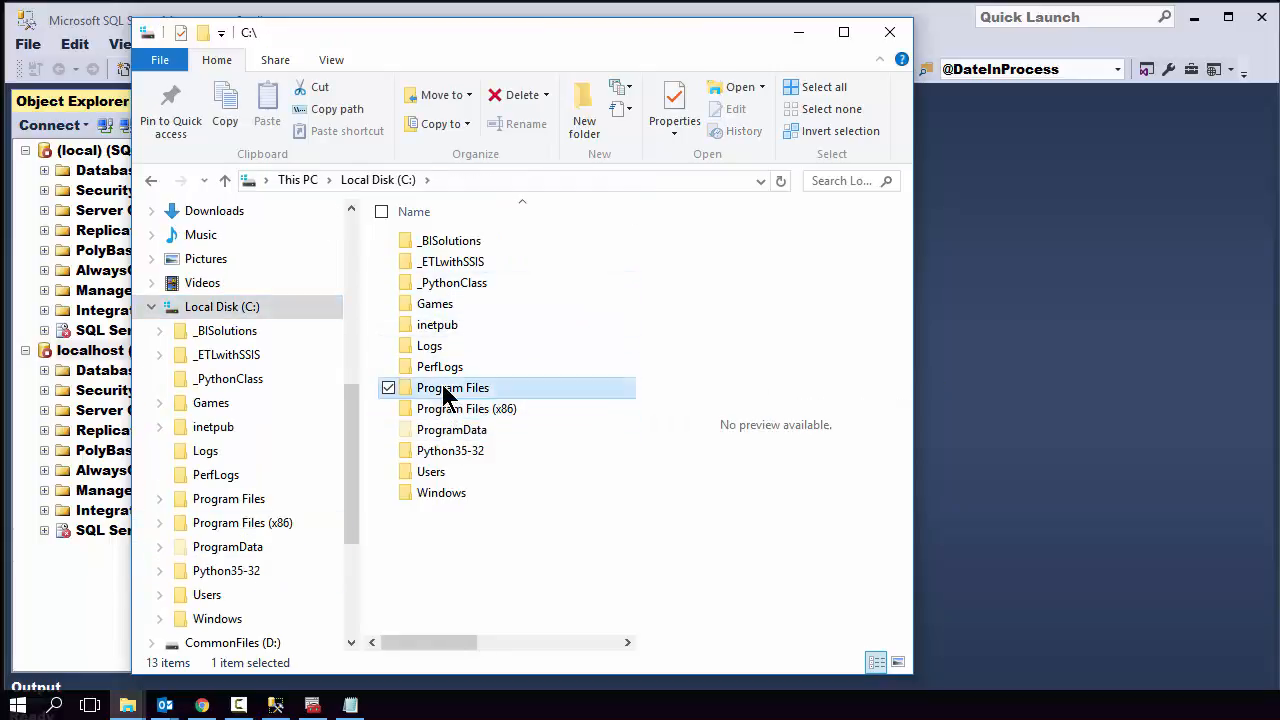
double_click(447, 388)
drag(632, 357, 631, 414)
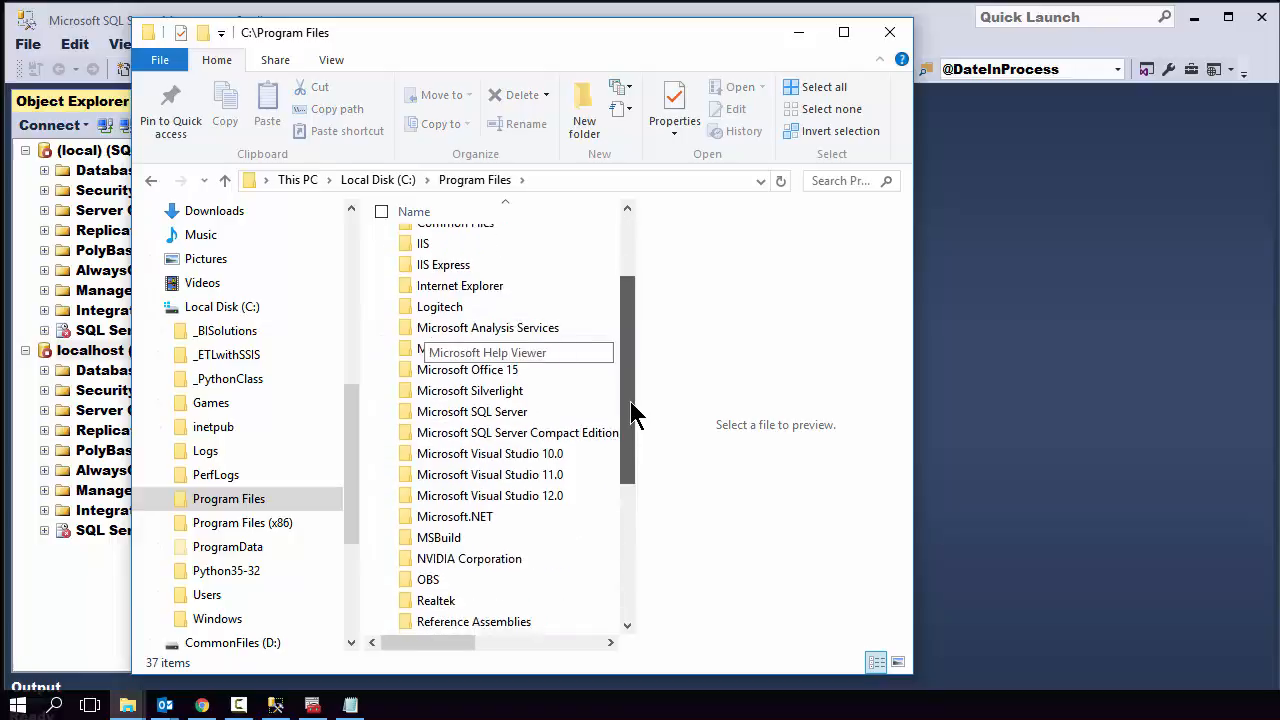
click(460, 392)
double_click(468, 410)
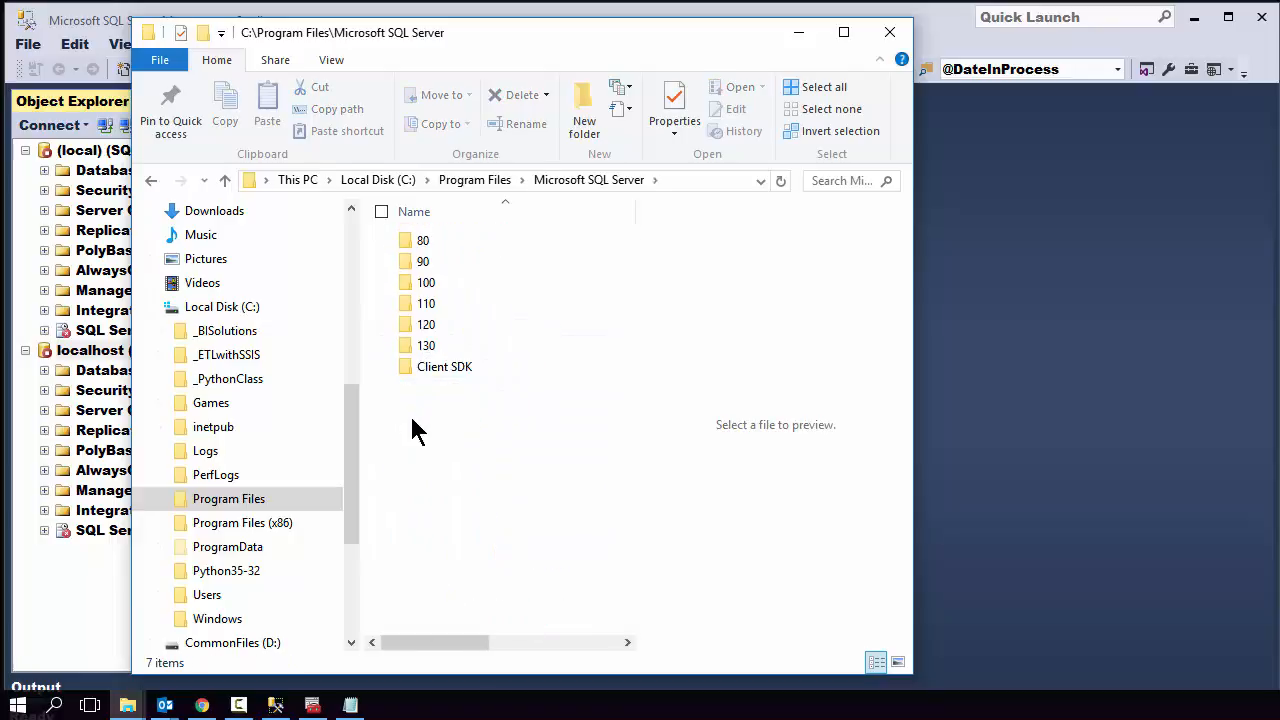
- Open the 130\Tools\Binn folder, look inside its ManagementStudio subfolder, and return to Binn
double_click(420, 345)
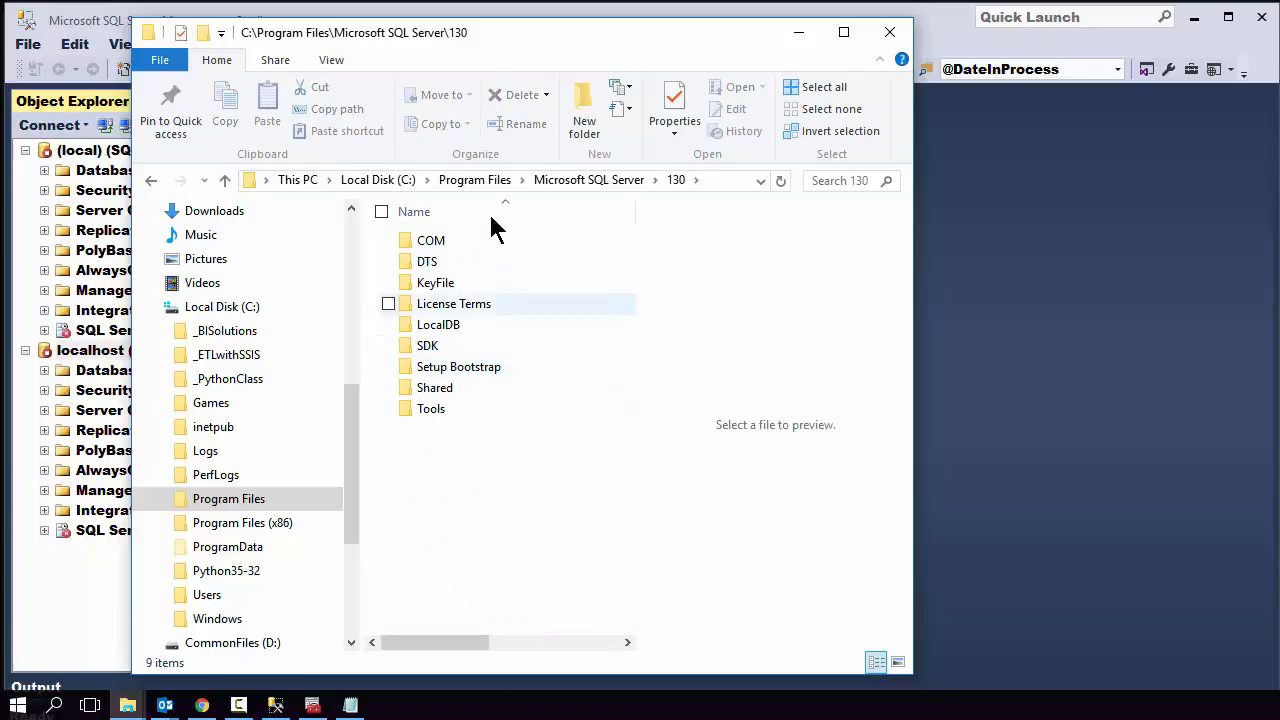
double_click(428, 410)
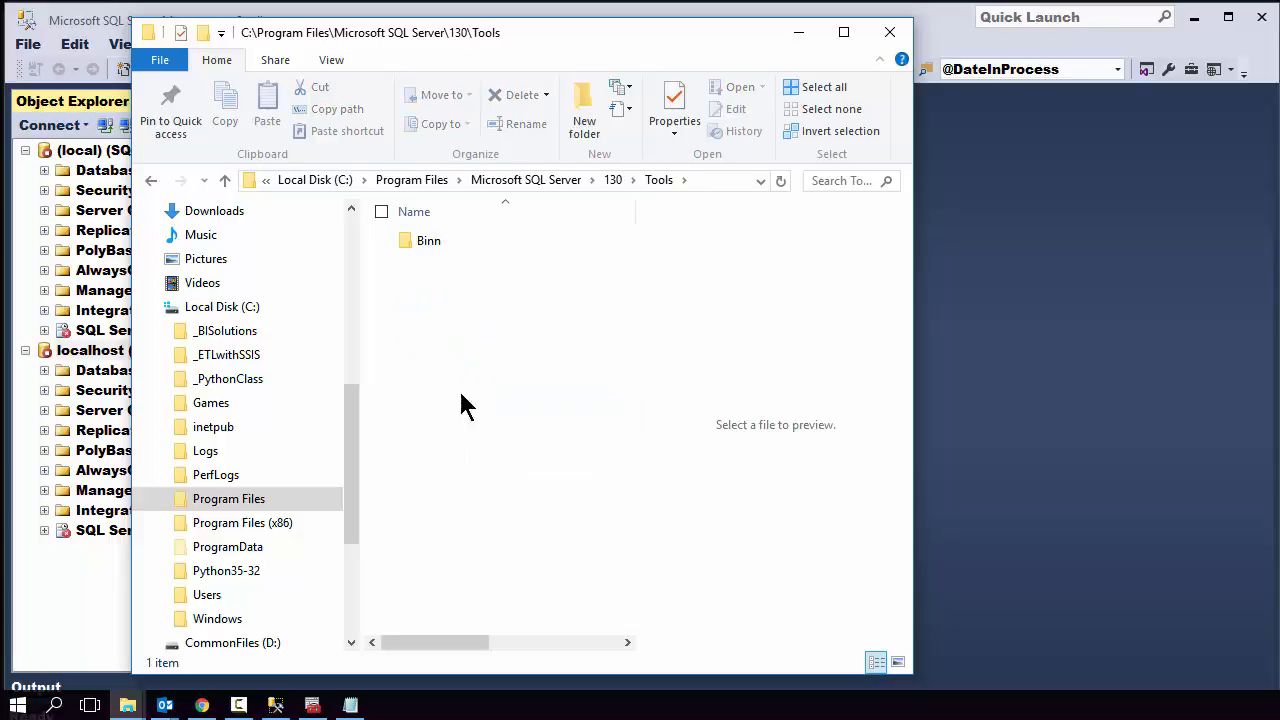
double_click(428, 241)
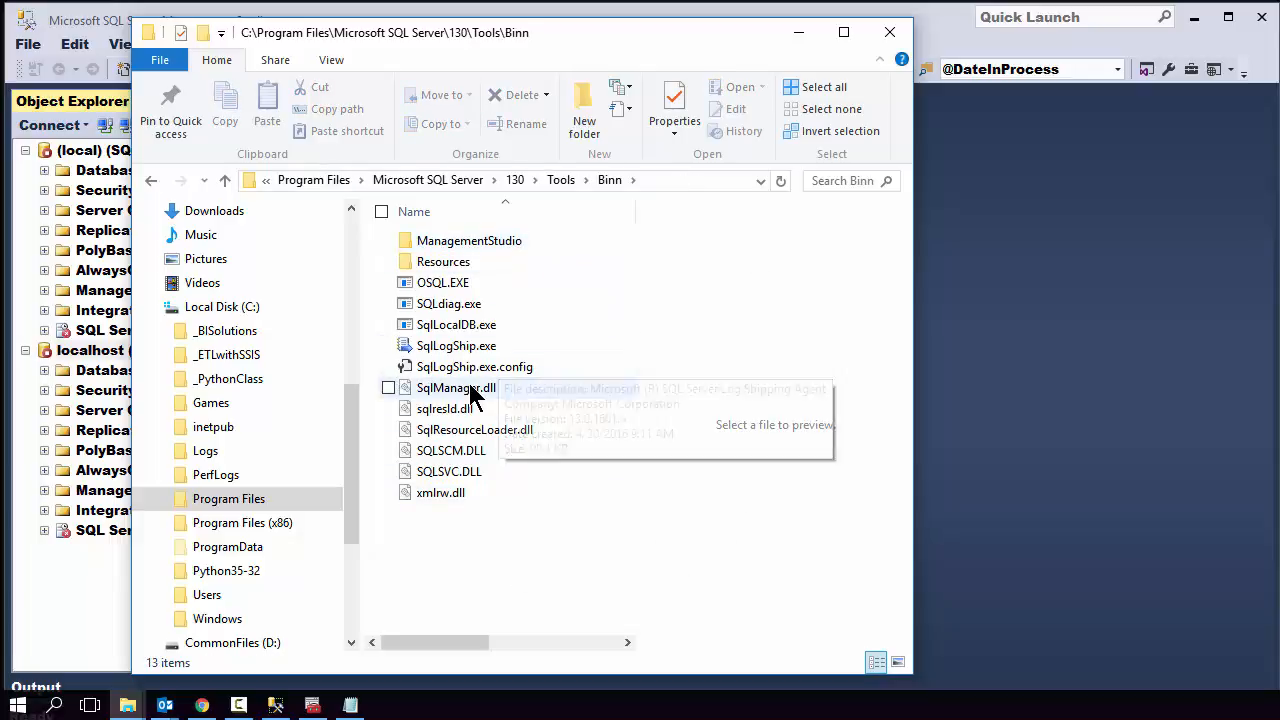
click(490, 243)
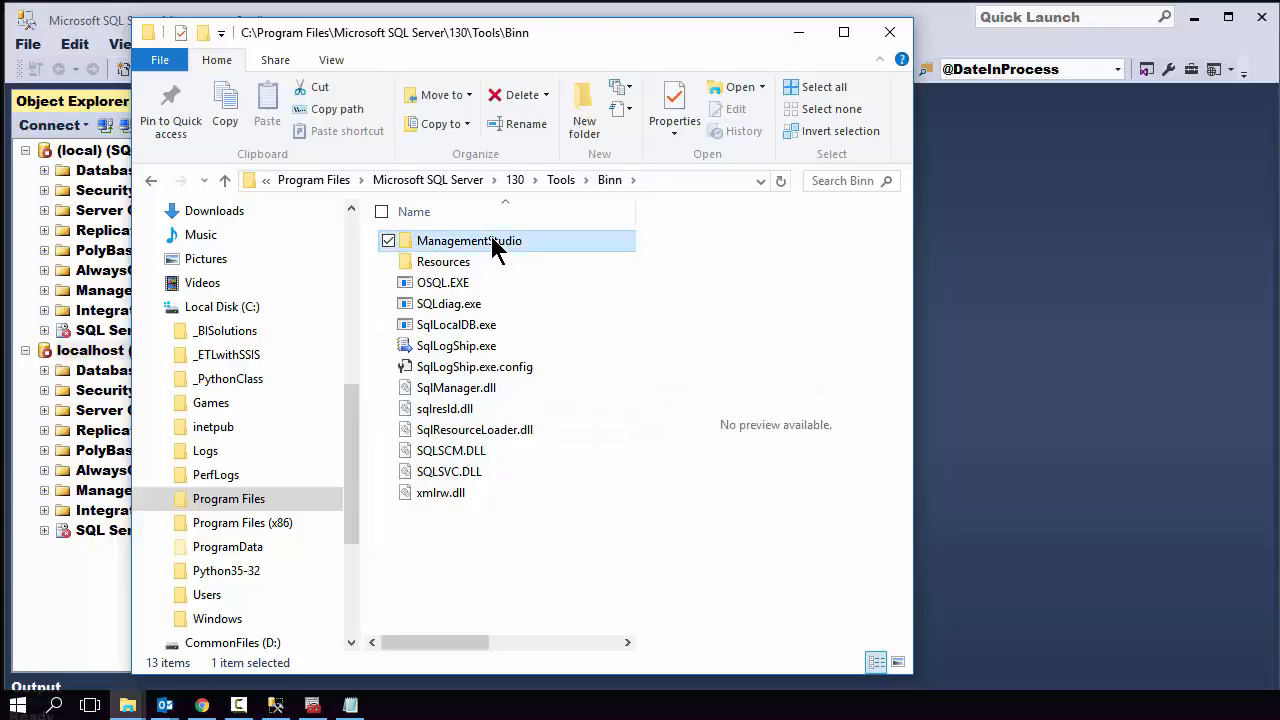
double_click(492, 245)
click(507, 180)
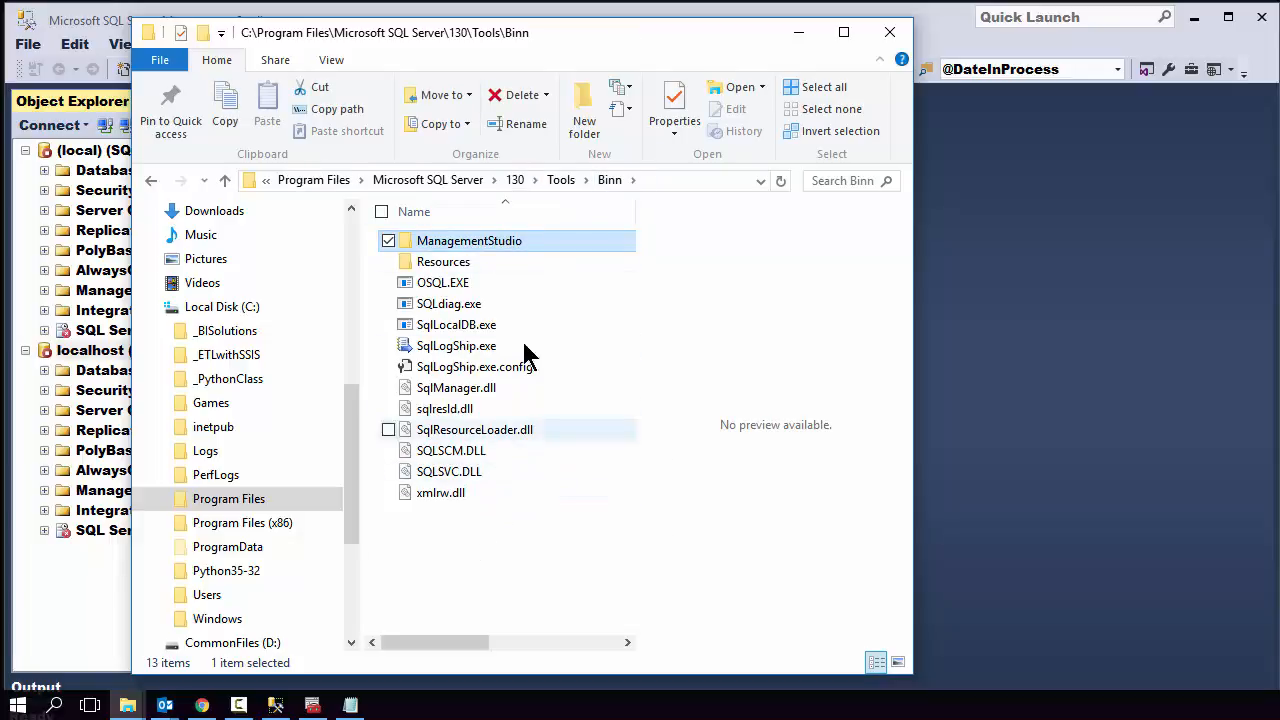
- Return to the 130 folder, open its Shared subfolder, and look through the files there
click(515, 180)
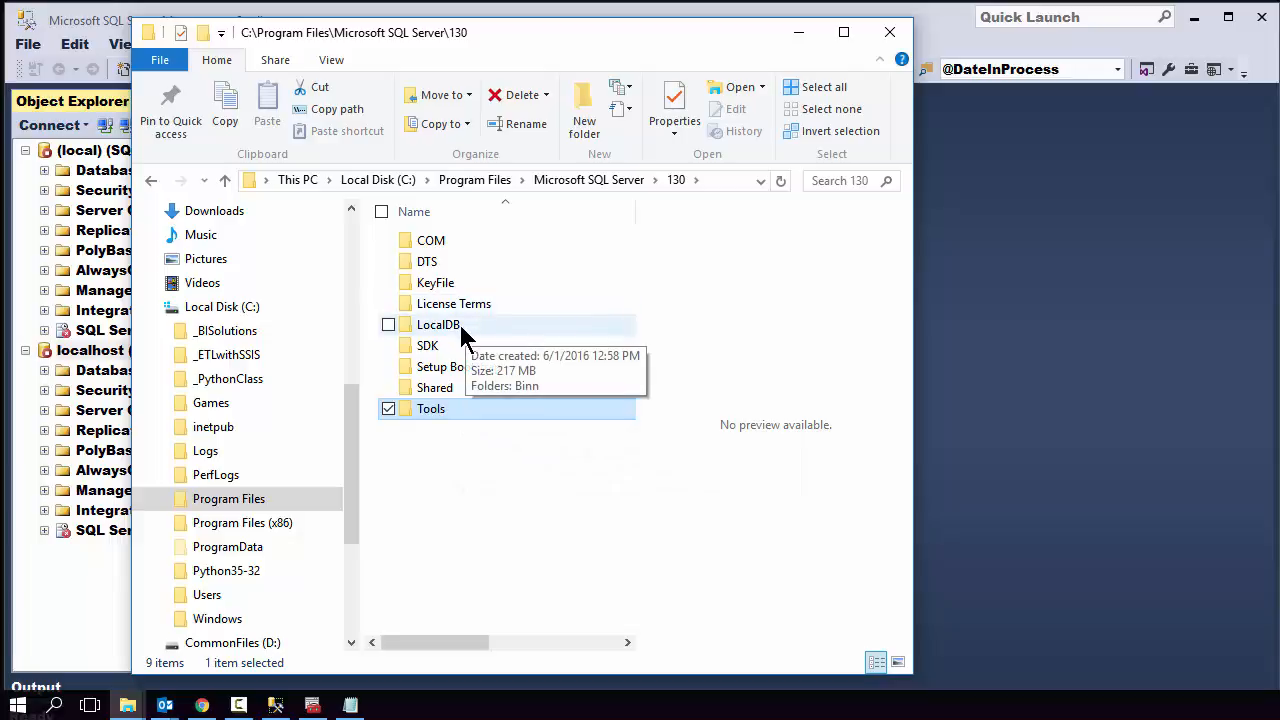
double_click(451, 385)
drag(627, 334, 630, 560)
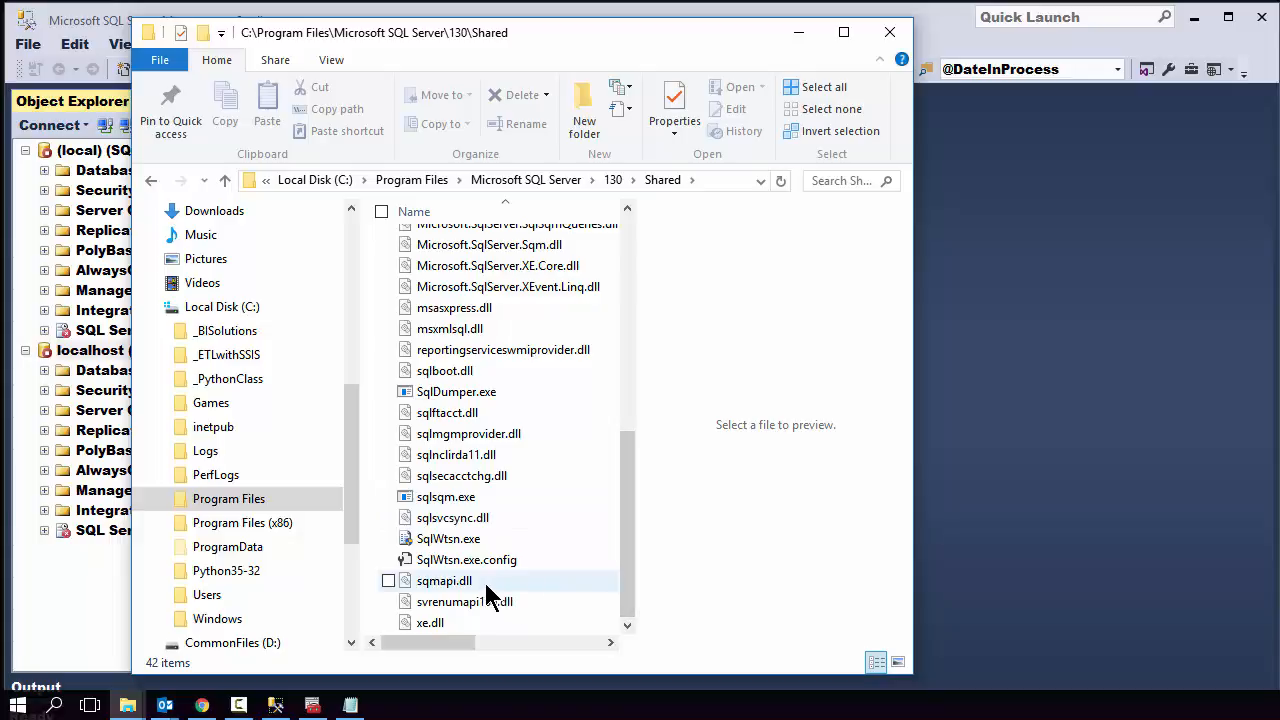
scroll(520, 395, up, 2)
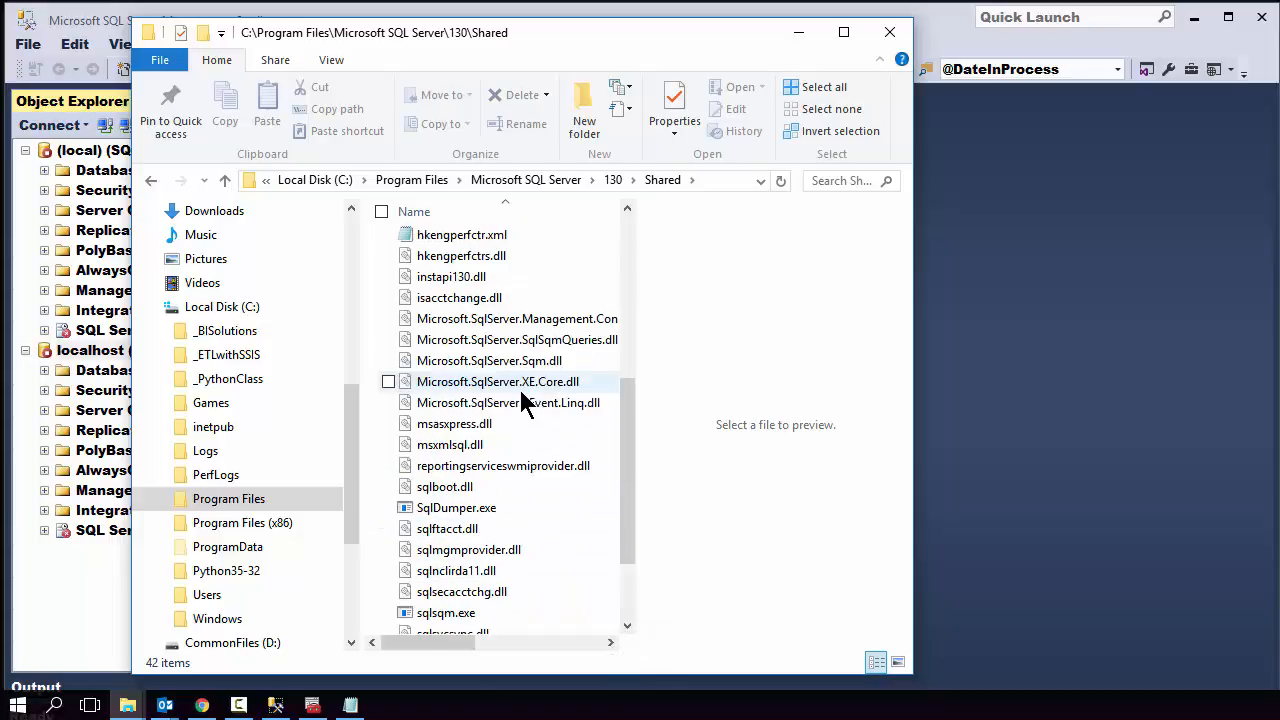
scroll(522, 460, up, 1)
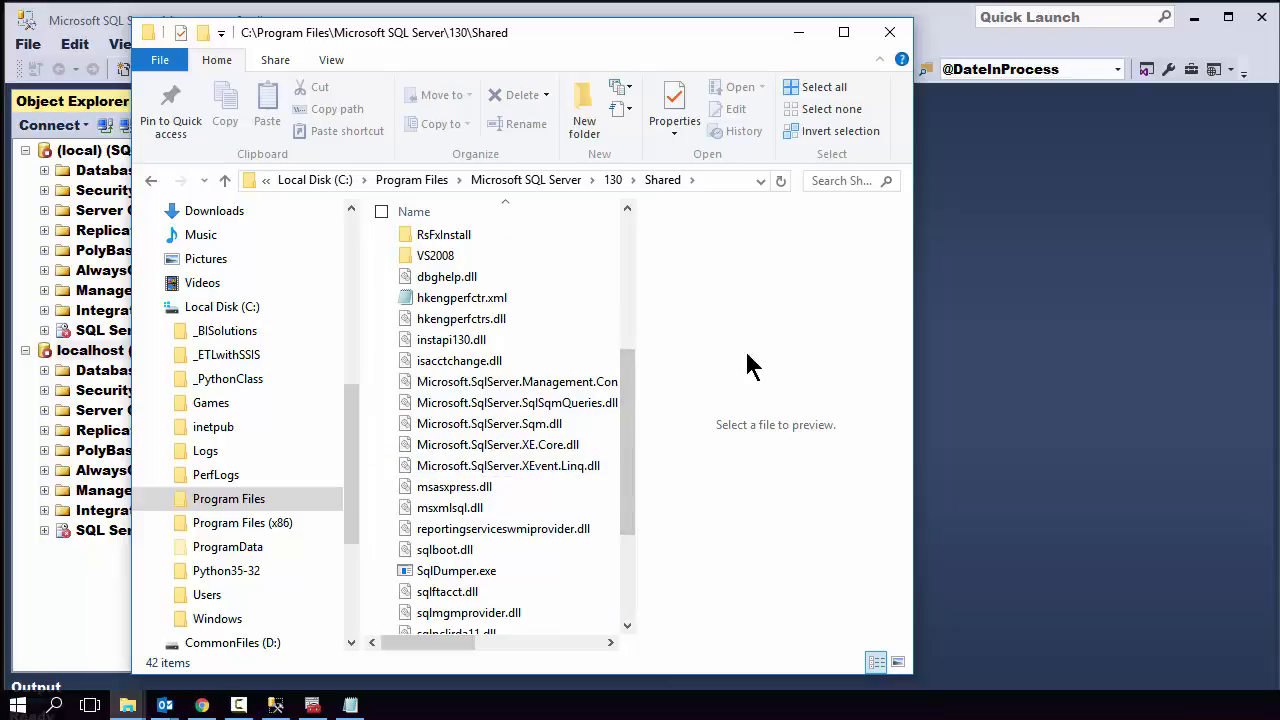
- Open the file location of the Microsoft SQL Server Management Studio Start shortcut and examine the Target path in its properties
click(17, 705)
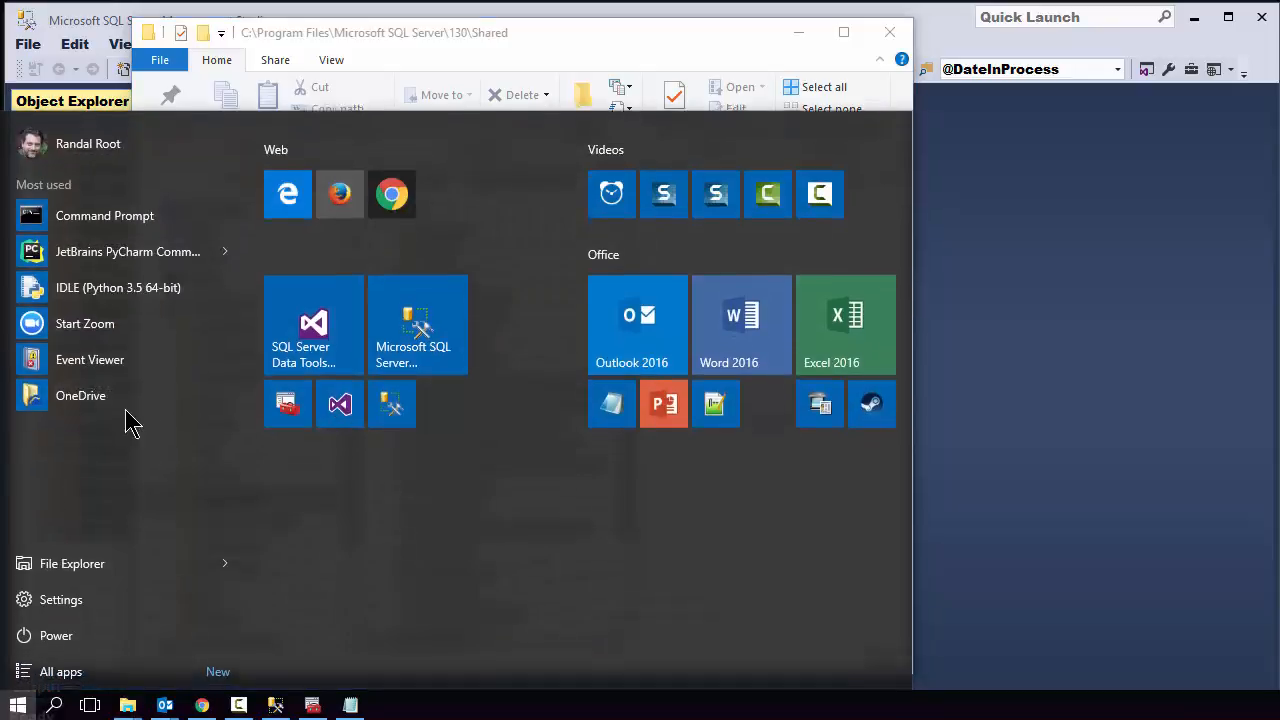
right_click(414, 312)
mouse_move(470, 388)
click(600, 430)
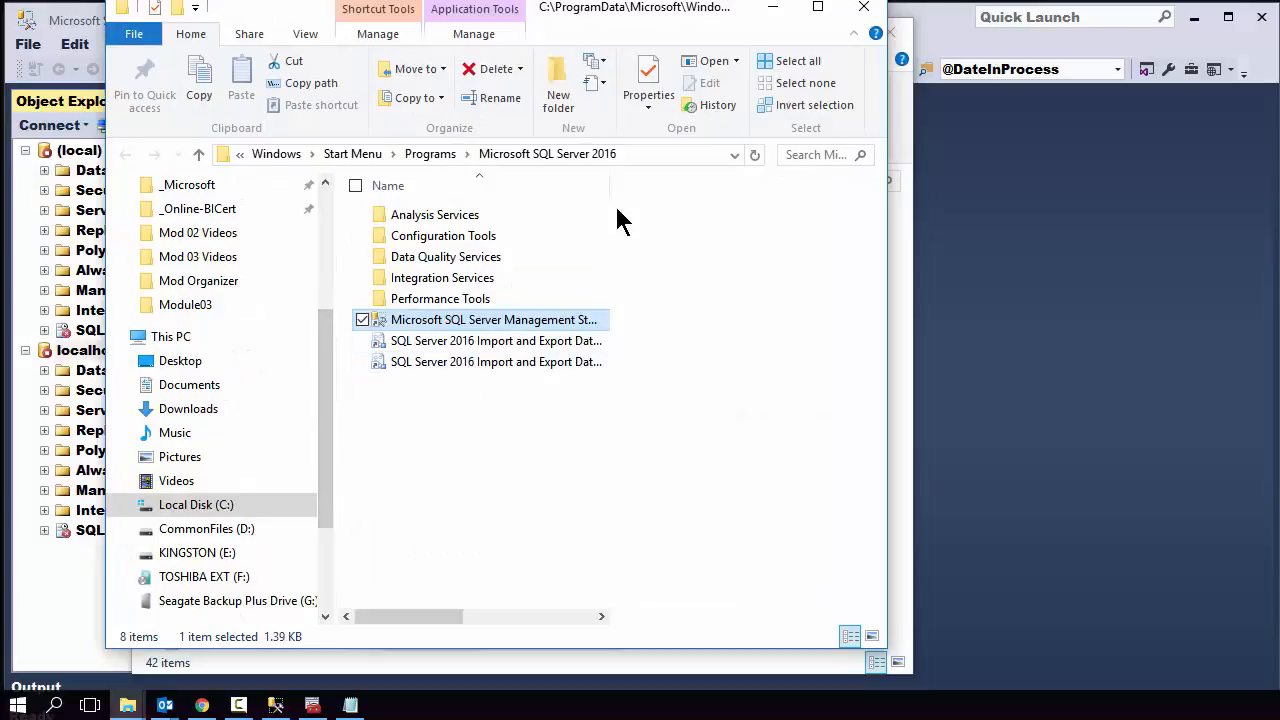
right_click(476, 330)
click(587, 306)
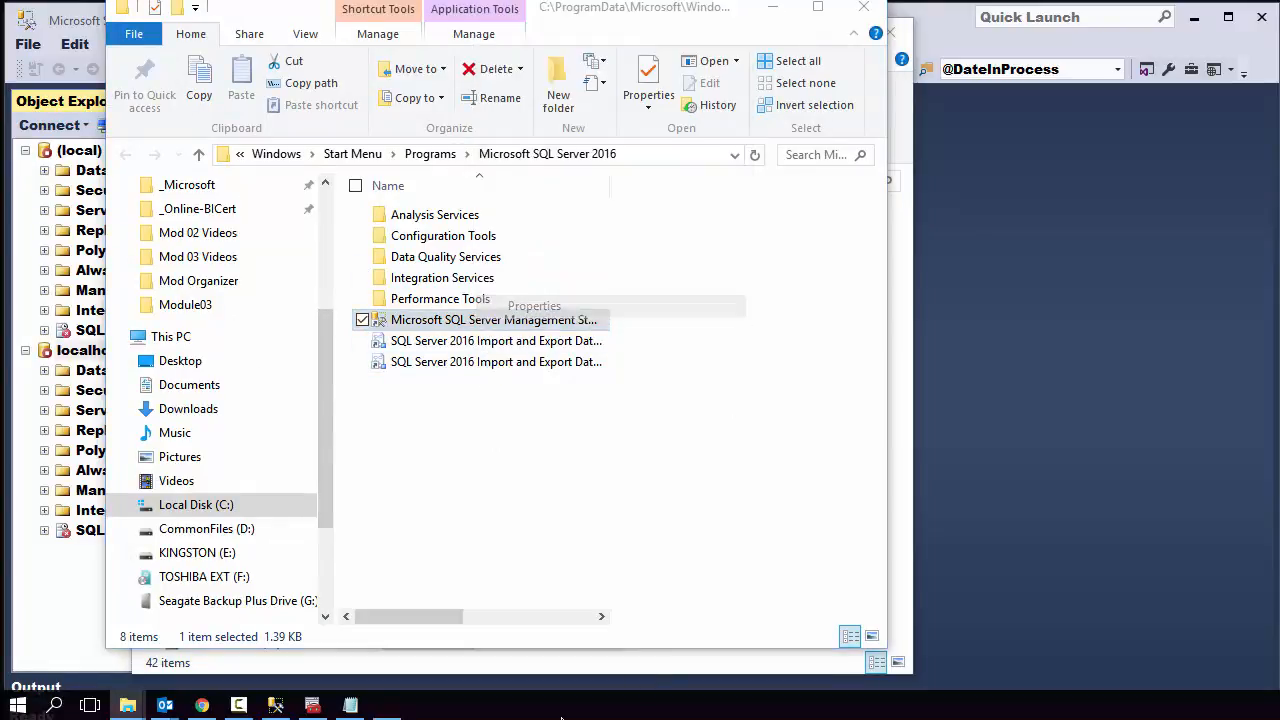
drag(725, 357, 618, 360)
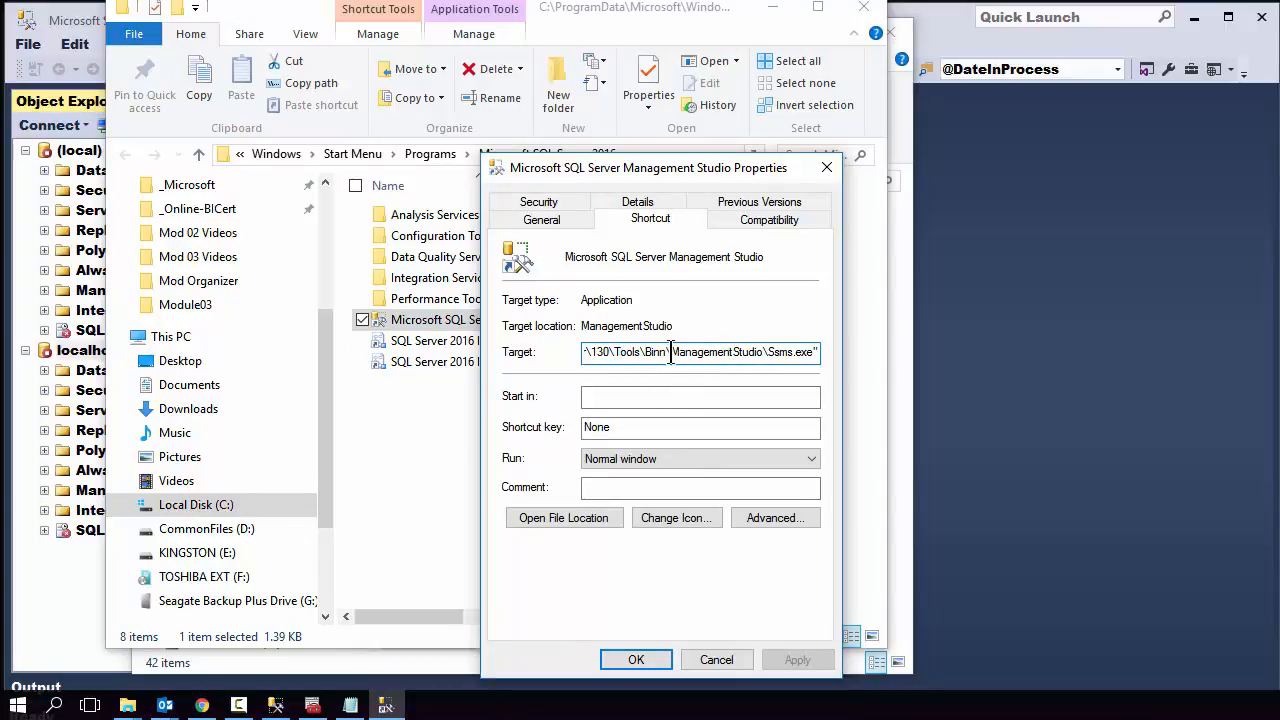
drag(672, 352, 766, 352)
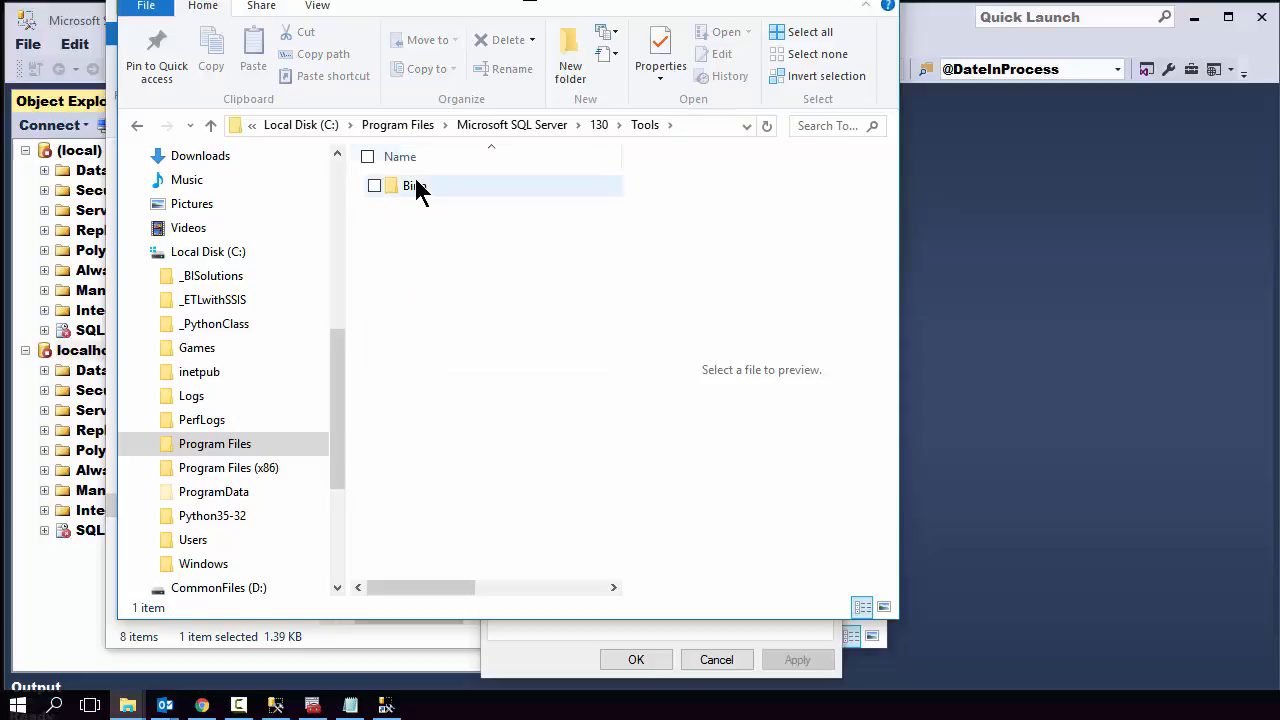
- Open Binn\ManagementStudio under C:\Program Files and compare its location with the shortcut's full Target path
double_click(416, 185)
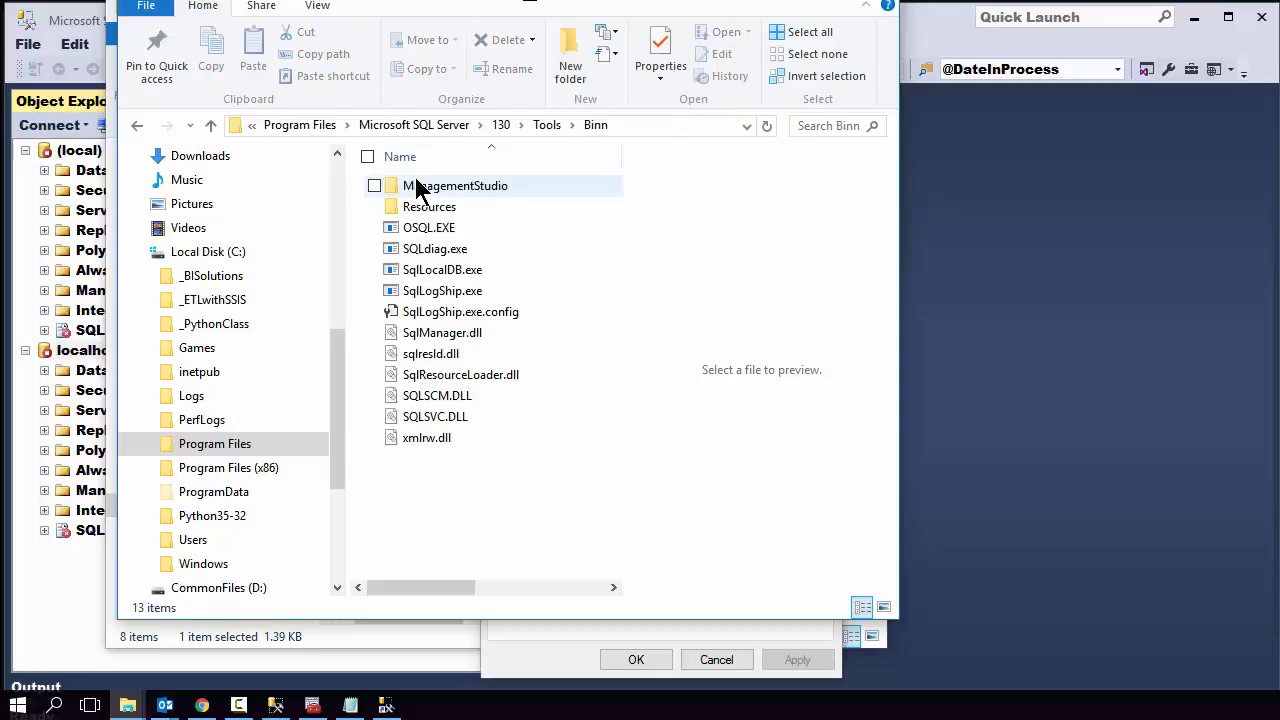
double_click(461, 185)
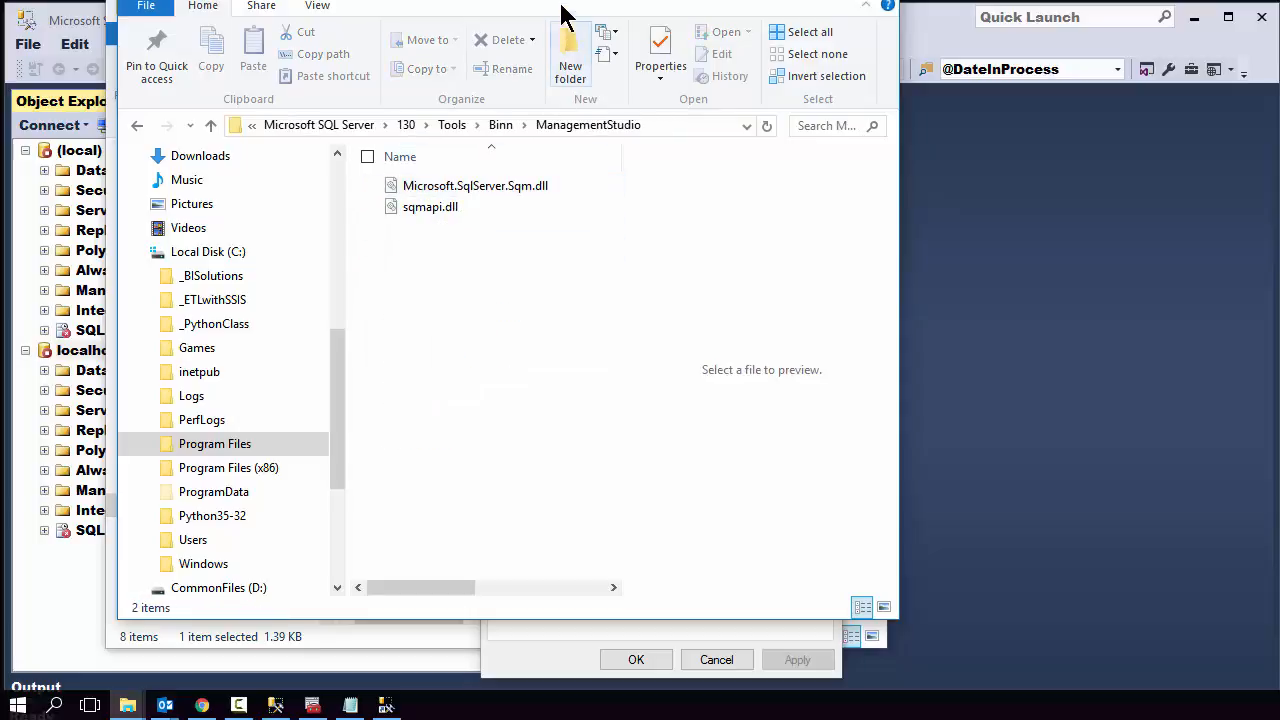
drag(560, 8, 648, 457)
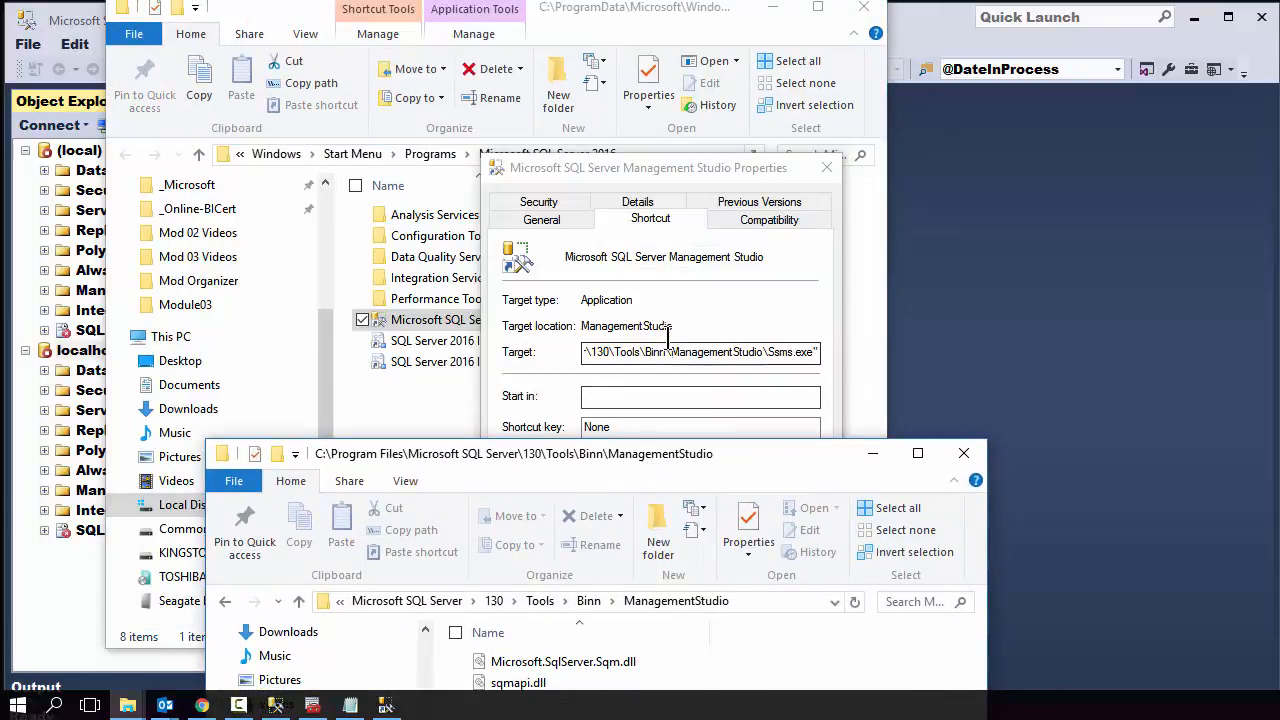
drag(799, 358, 457, 338)
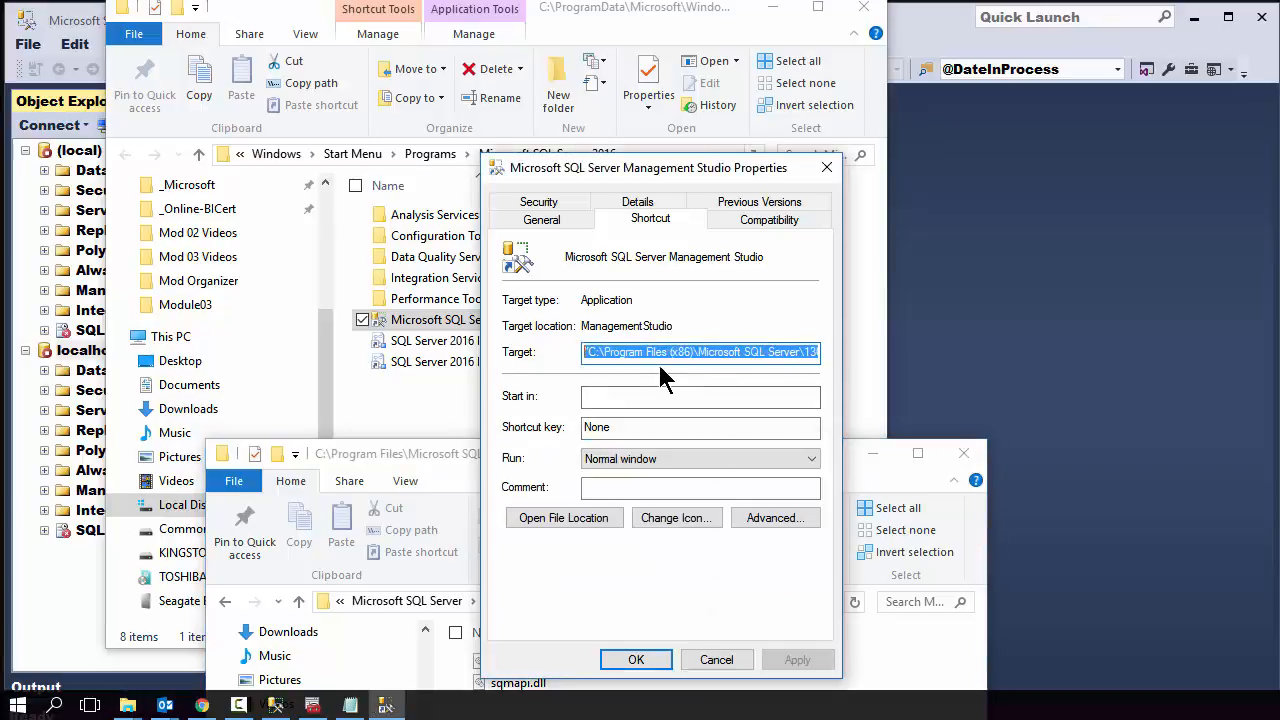
drag(463, 462, 487, 75)
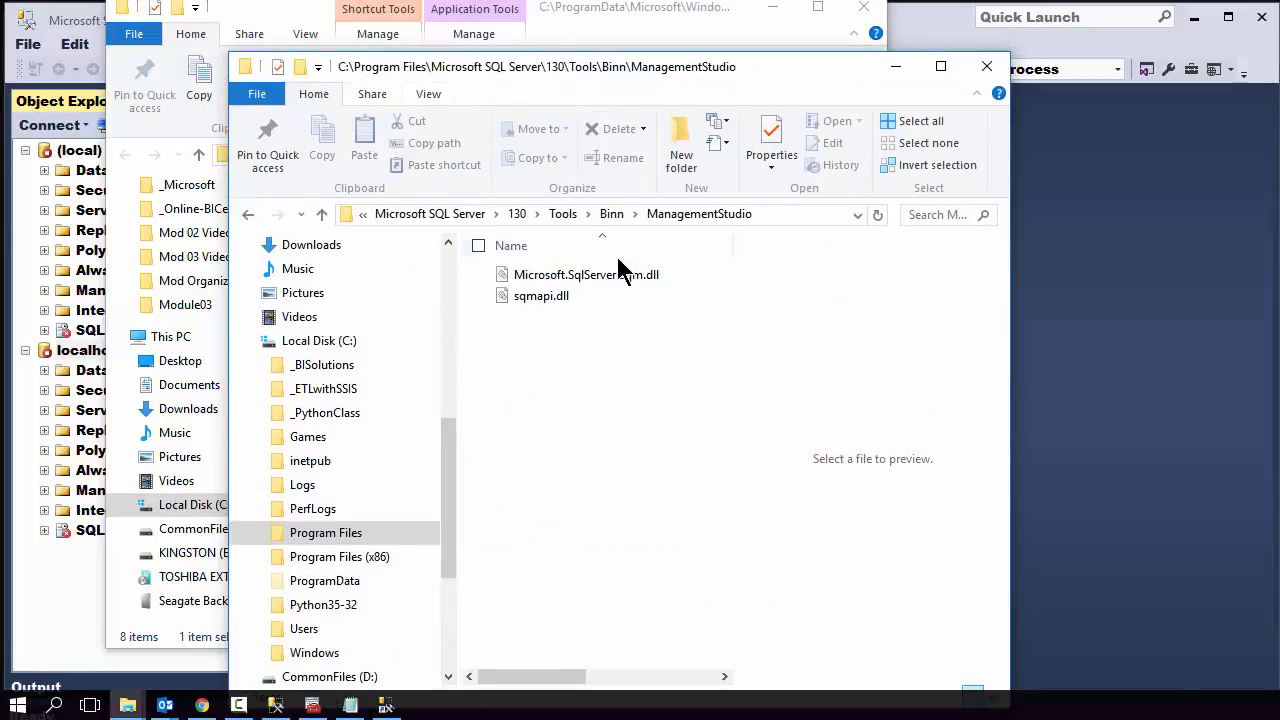
- Go back up to the C: drive and browse to Program Files (x86)\Microsoft SQL Server
click(433, 214)
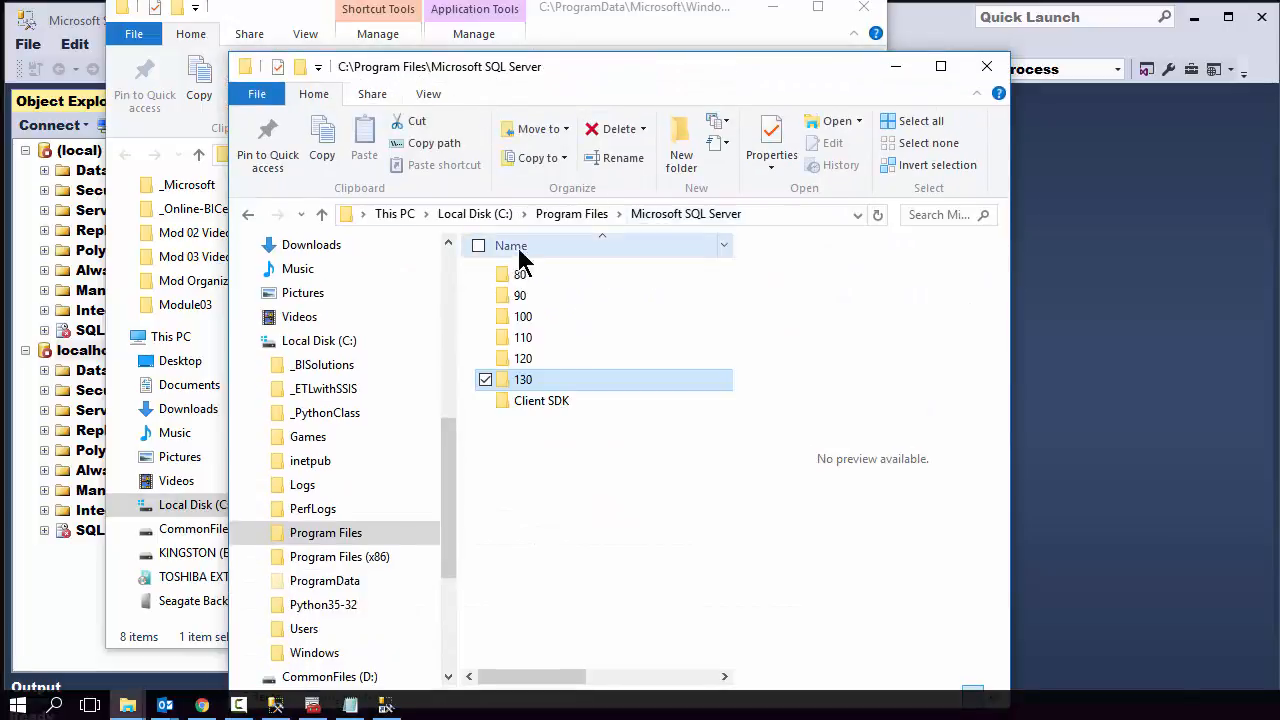
click(578, 216)
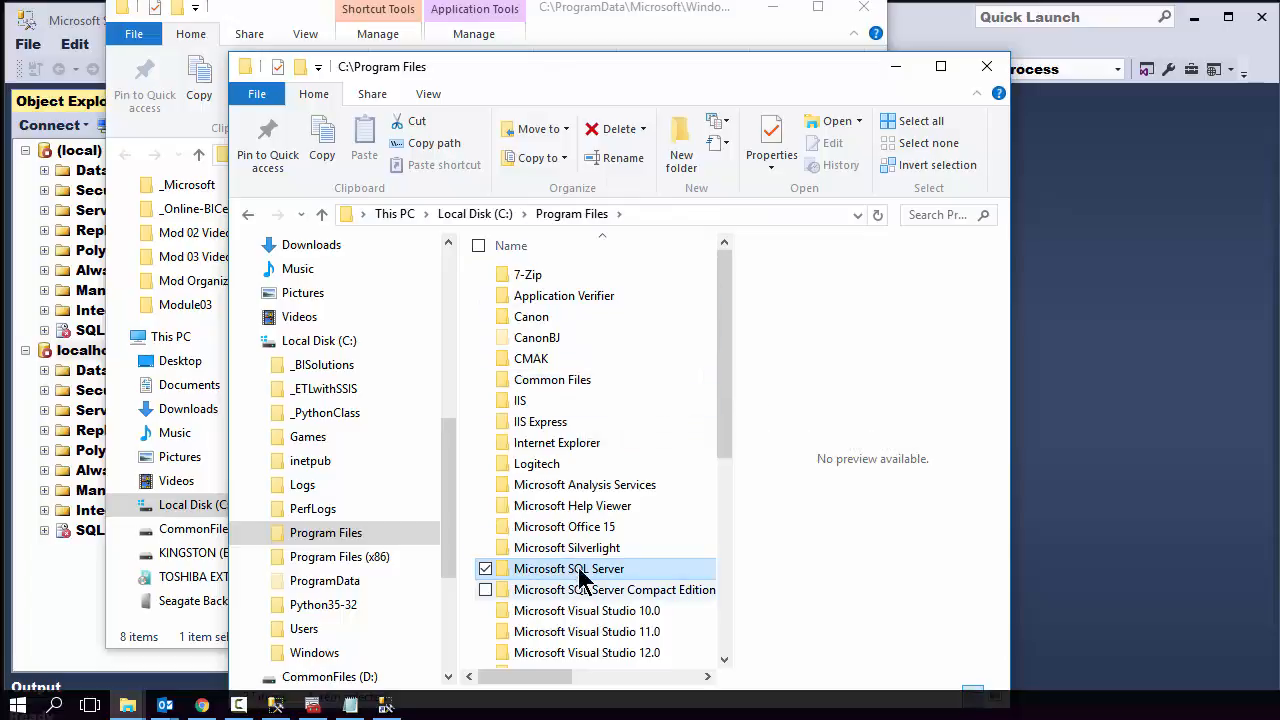
click(487, 214)
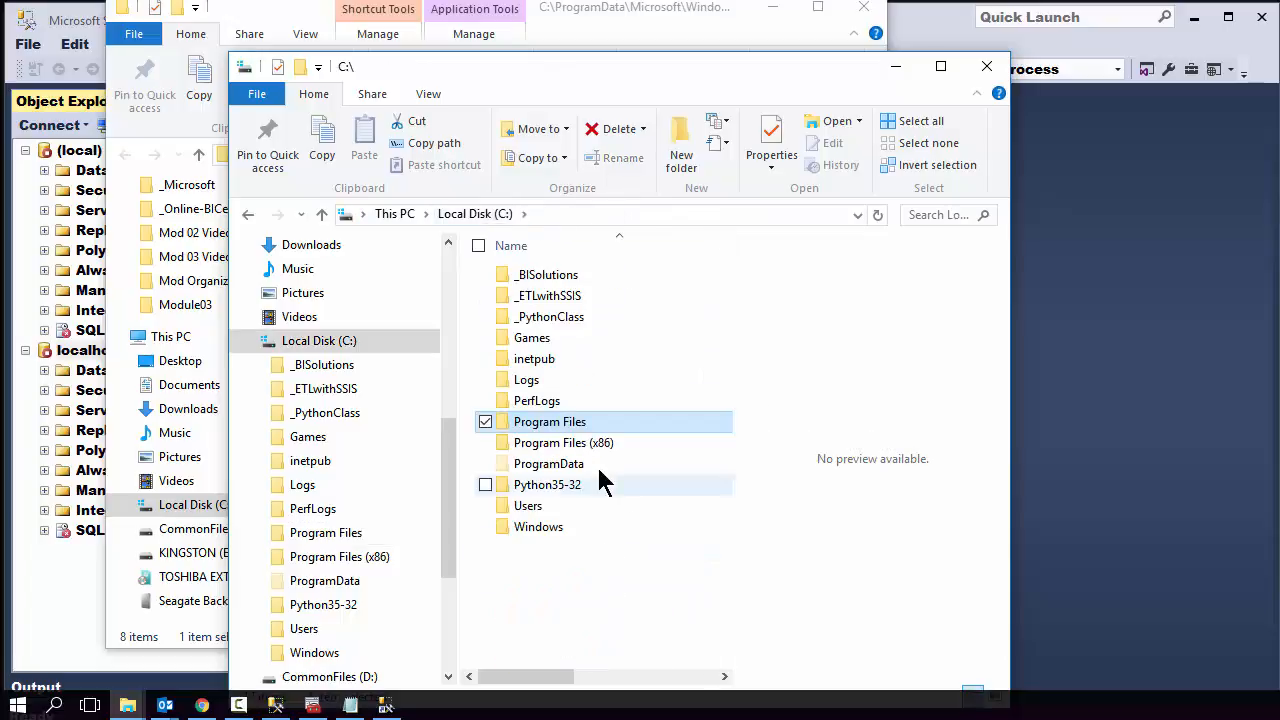
click(580, 448)
double_click(580, 450)
drag(723, 300, 736, 385)
click(575, 428)
double_click(575, 428)
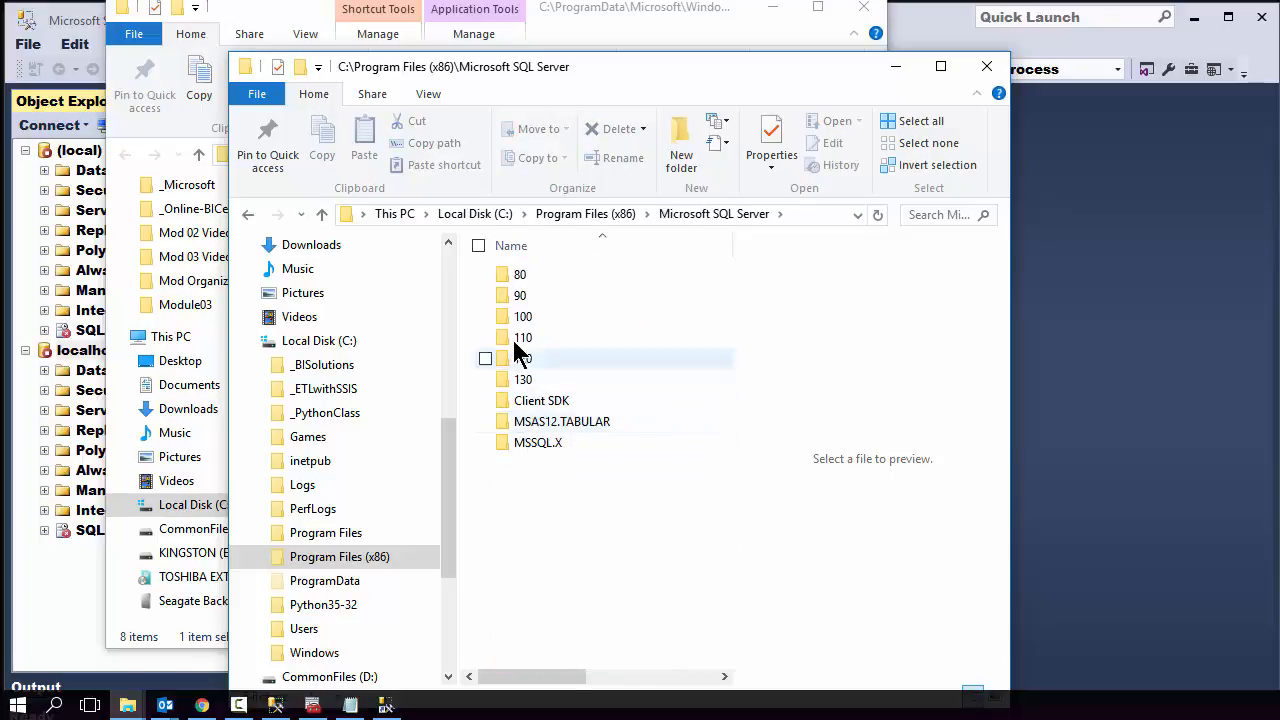
- Open the 130\Tools folder and check its path against the Target path in the shortcut properties
double_click(585, 385)
double_click(531, 484)
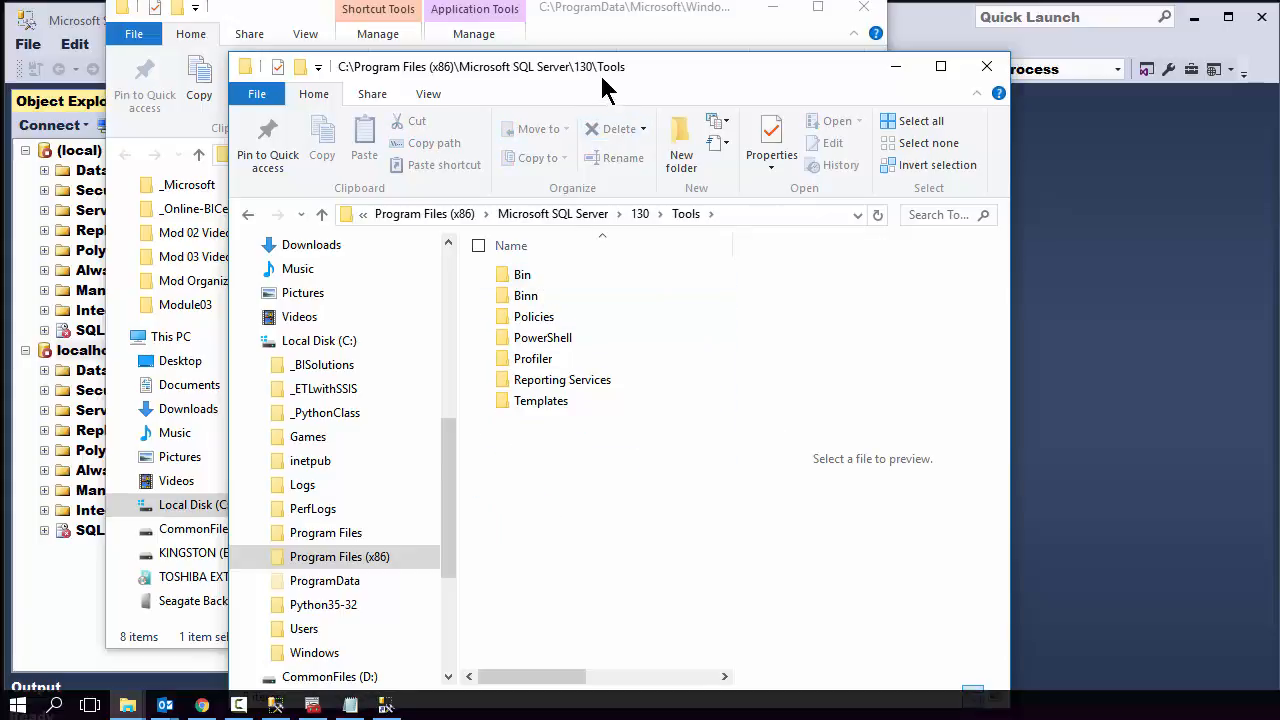
drag(599, 72, 522, 396)
drag(677, 352, 849, 352)
drag(443, 400, 500, 143)
- Open the Binn folder and its ManagementStudio subfolder
double_click(507, 366)
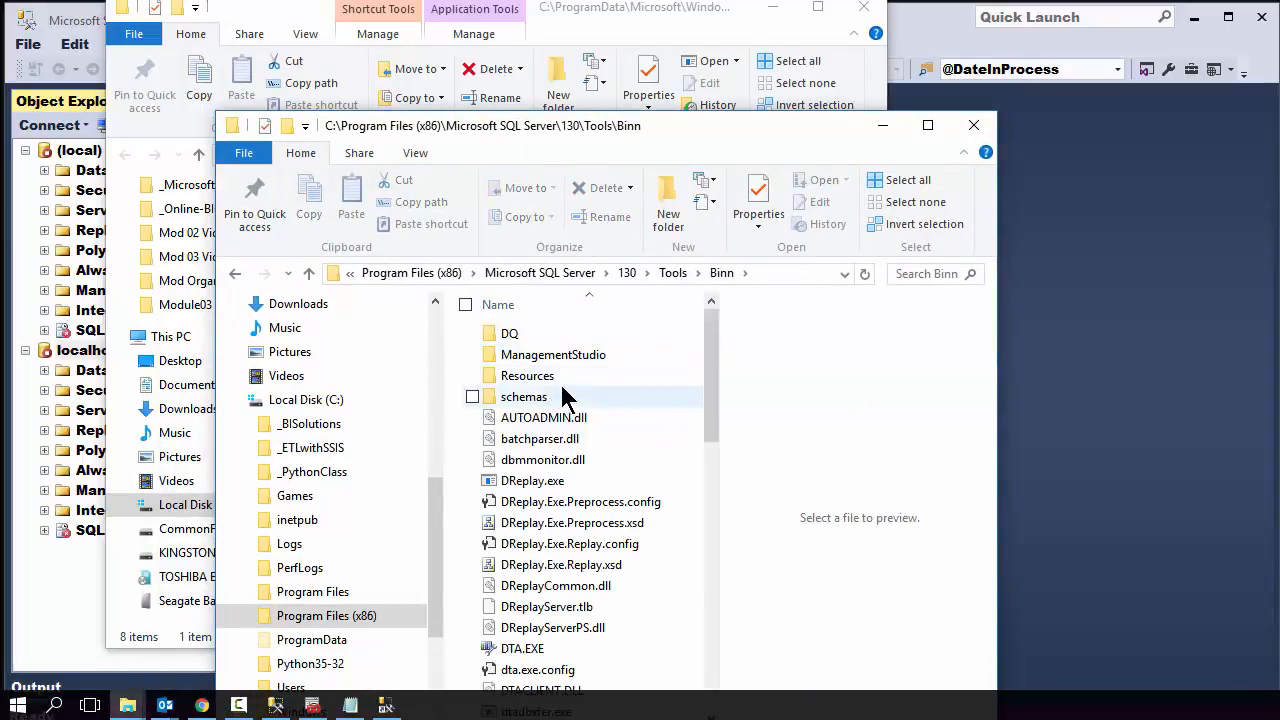
scroll(707, 410, down, 1)
scroll(714, 363, up, 1)
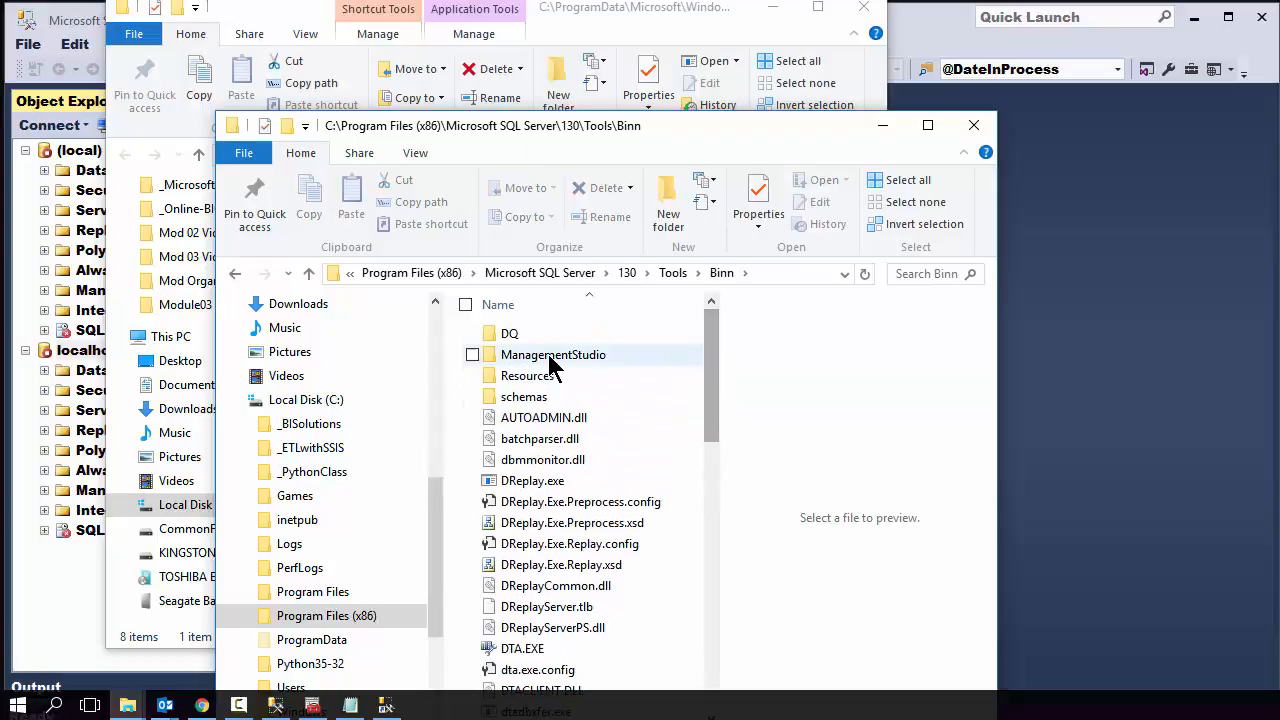
double_click(551, 363)
- Locate Ssms.exe in the ManagementStudio folder and create a shortcut to it on the desktop
drag(712, 329, 712, 642)
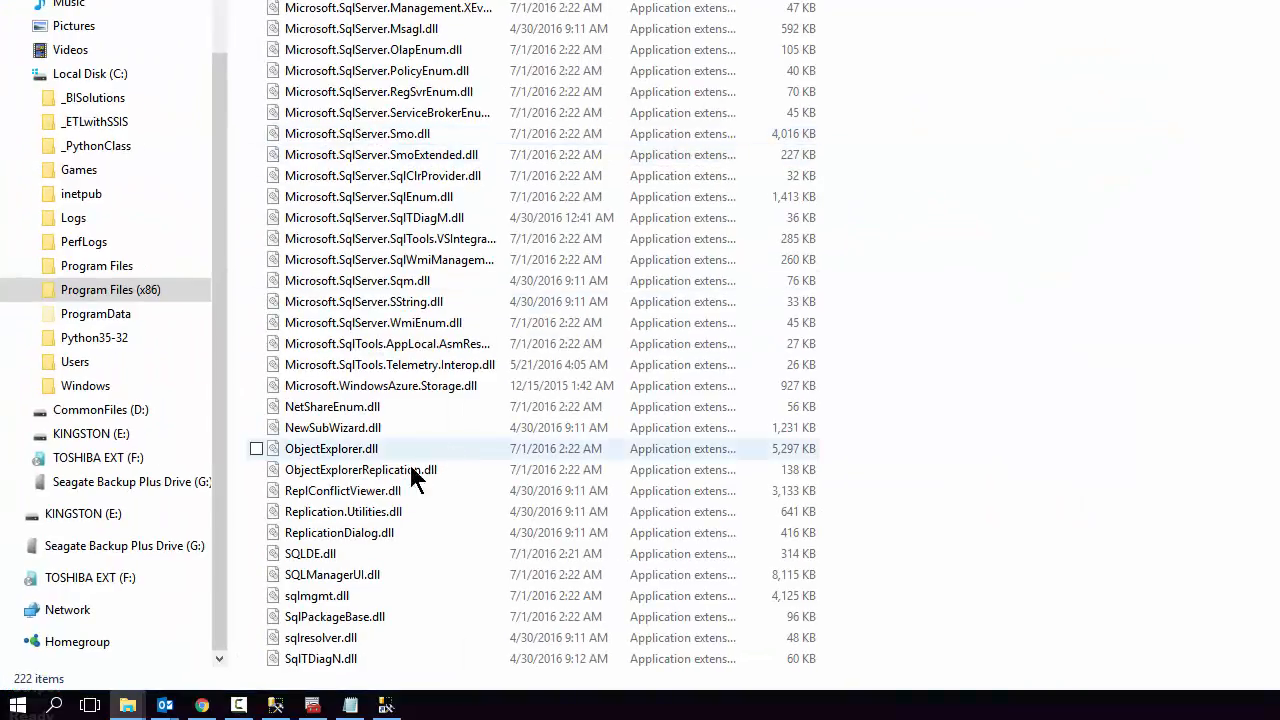
scroll(425, 645, down, 1)
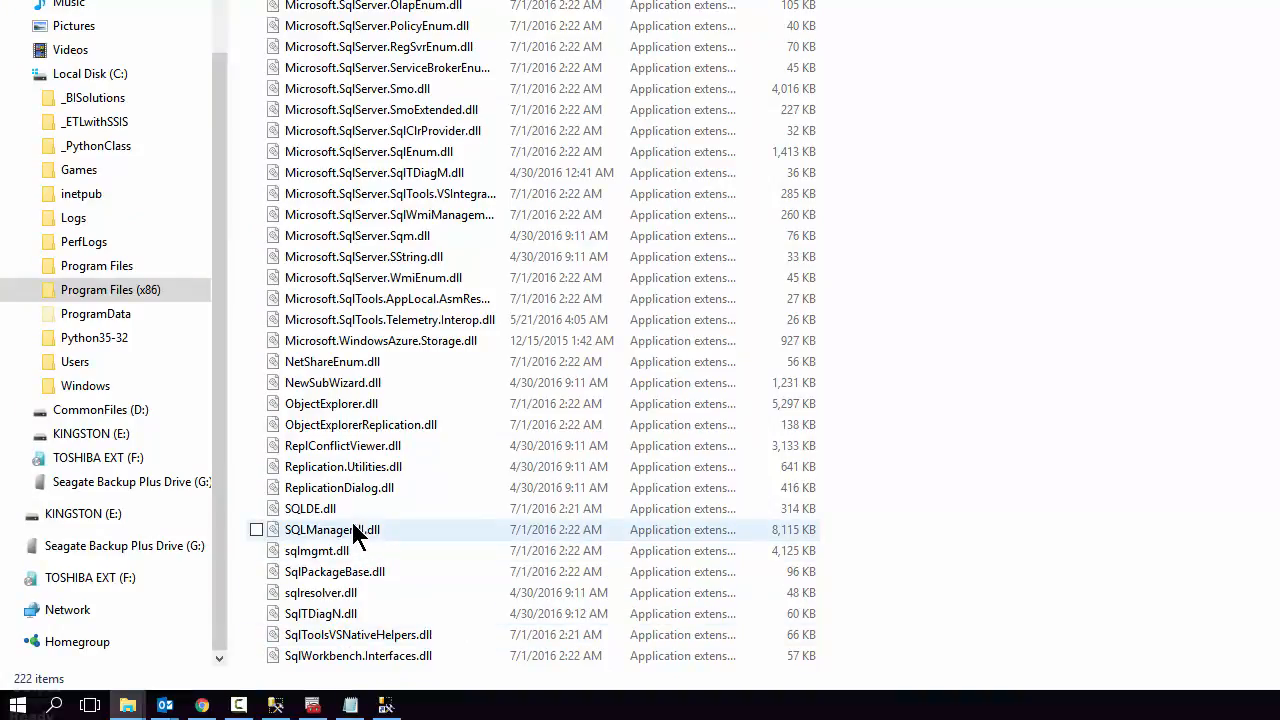
scroll(424, 600, down, 2)
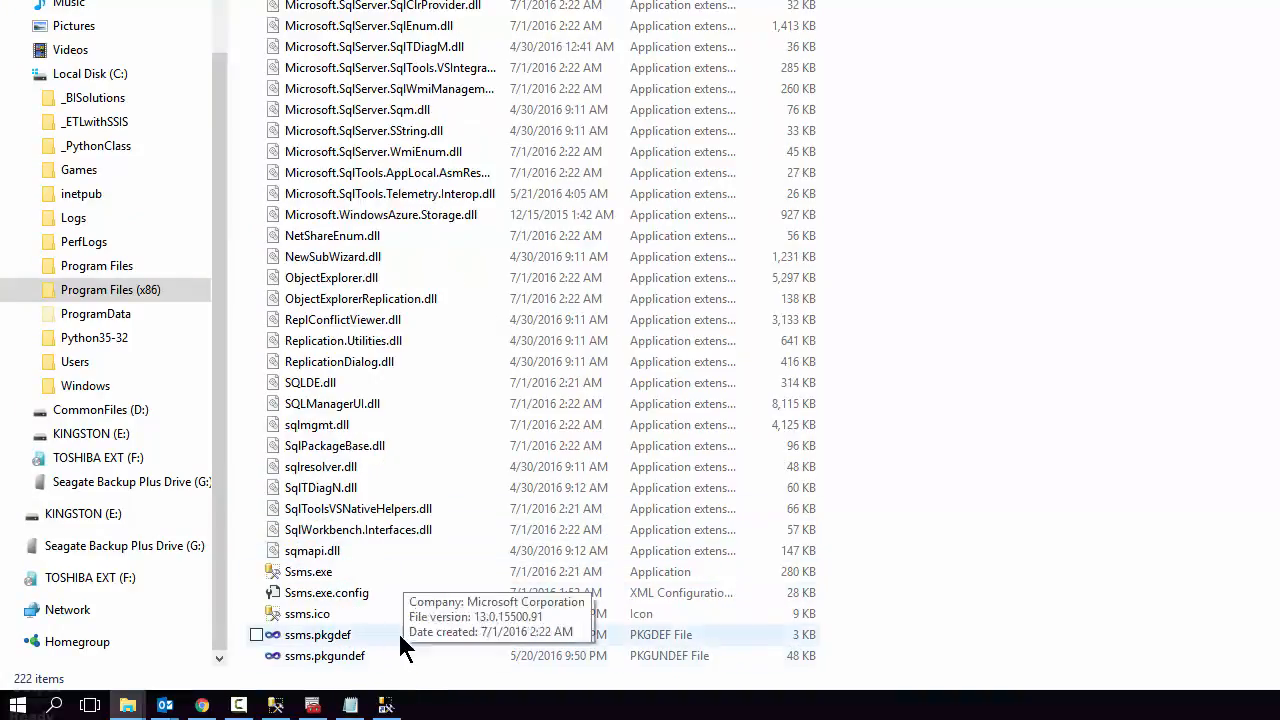
right_click(330, 582)
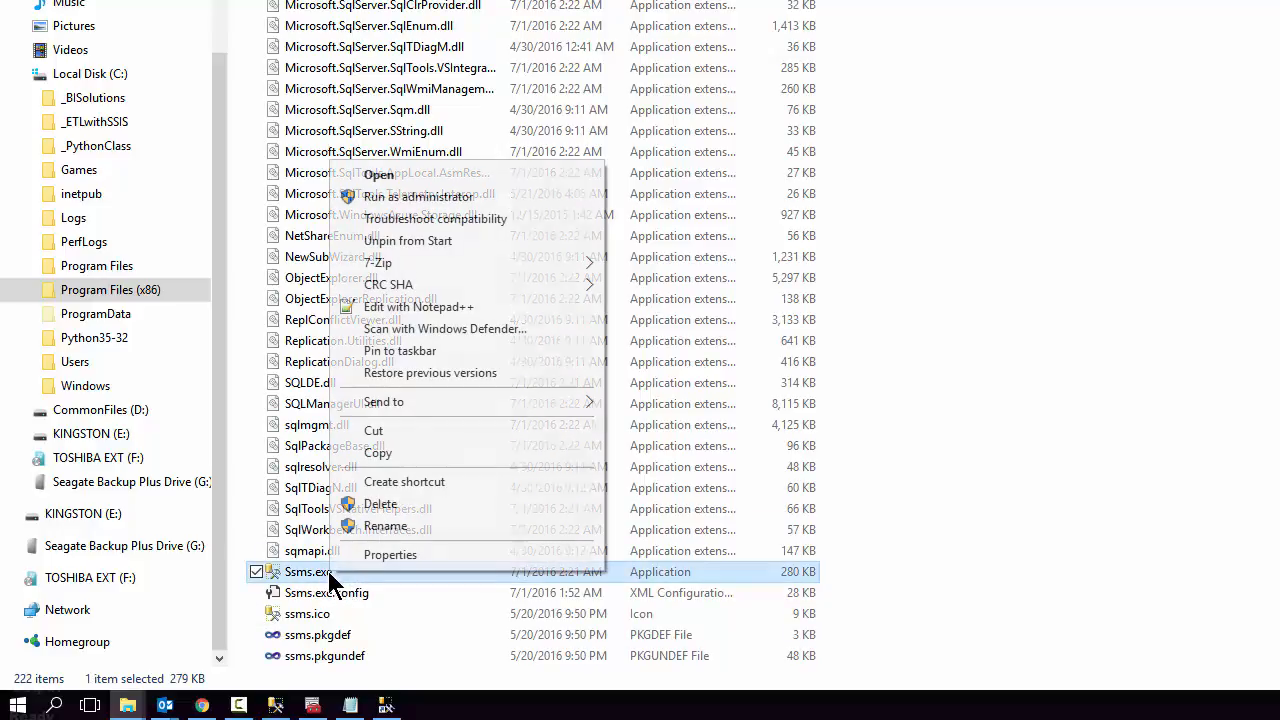
click(416, 484)
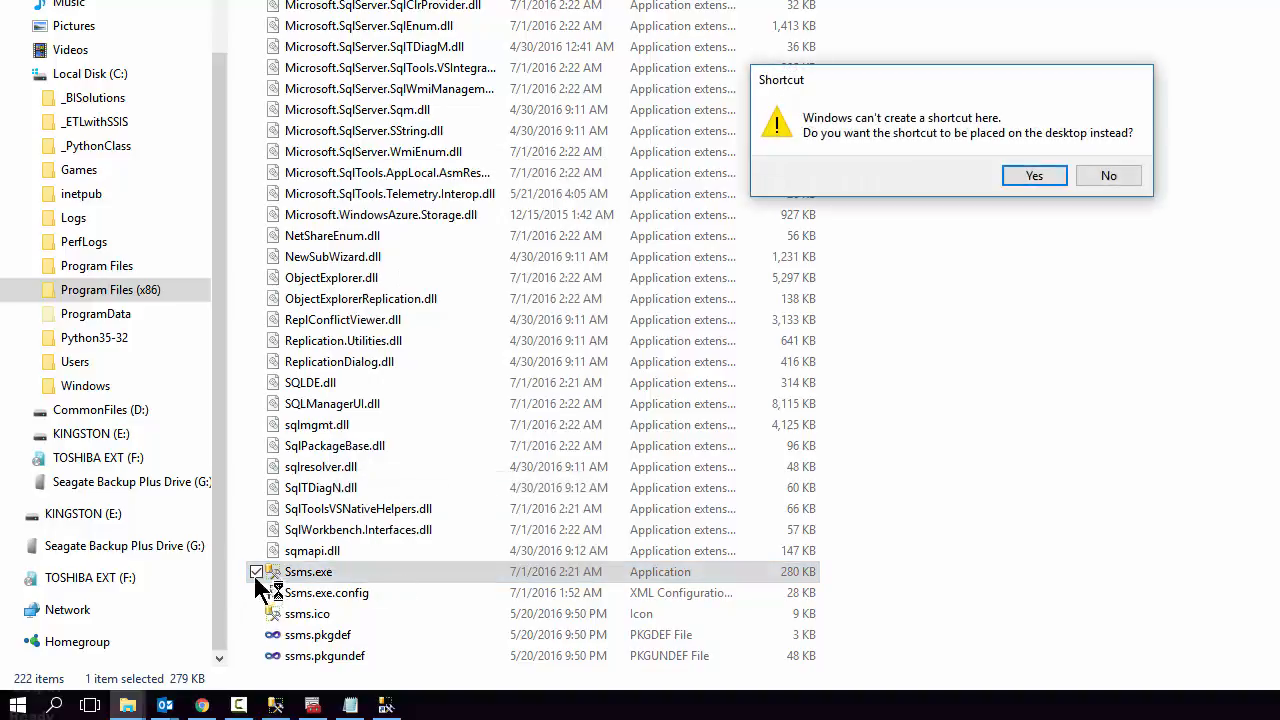
click(1034, 176)
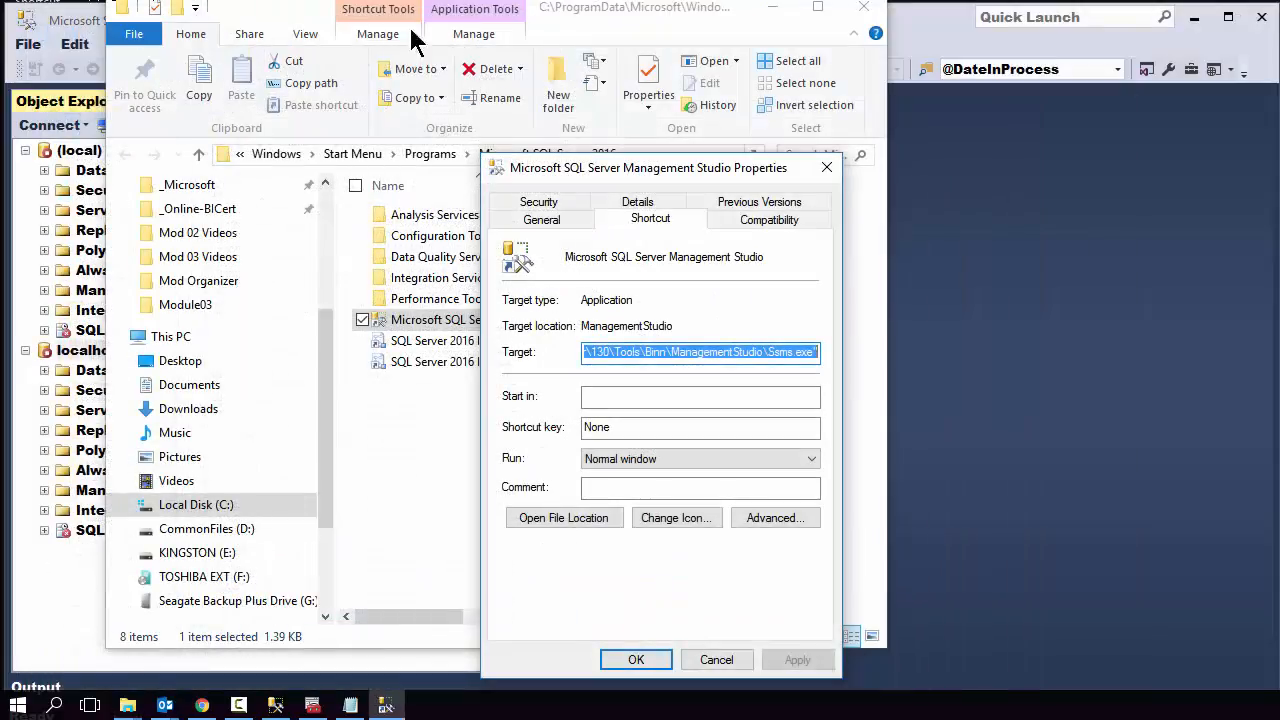
- Clear the open windows off the desktop, closing the Management Studio shortcut properties and cancelling the Connect to Server dialog
click(772, 7)
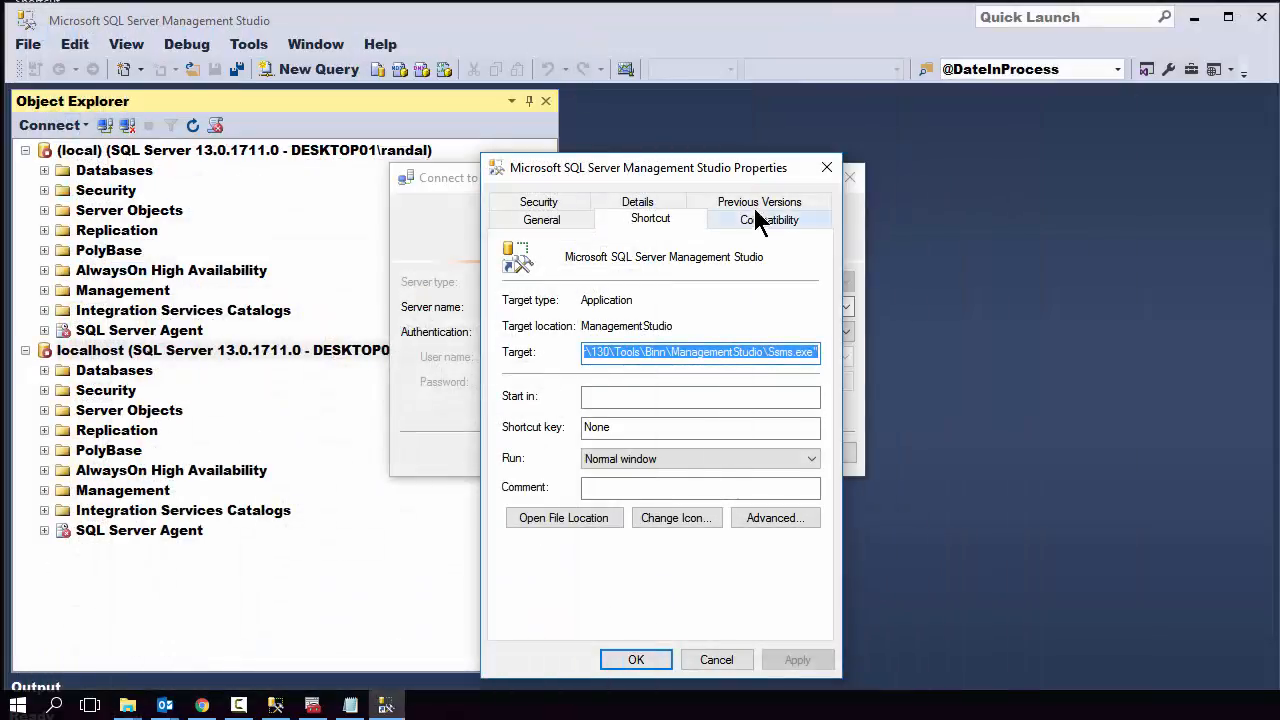
click(826, 169)
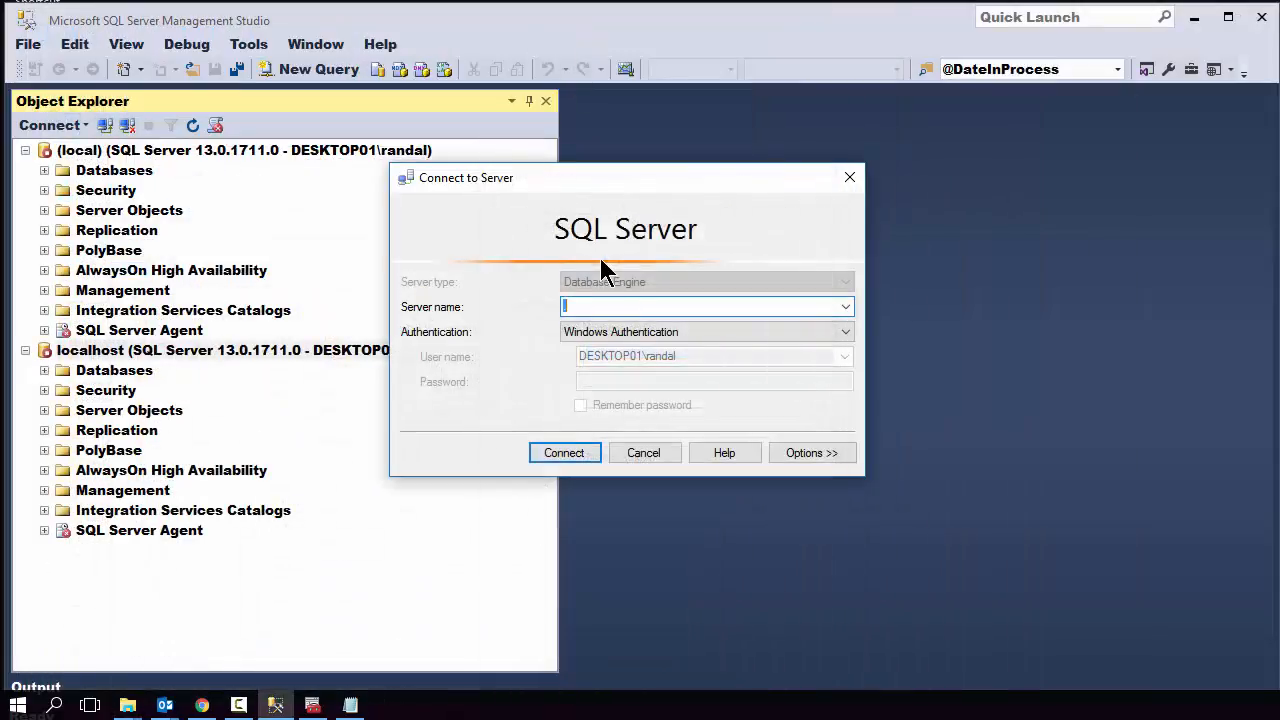
click(1192, 20)
click(662, 458)
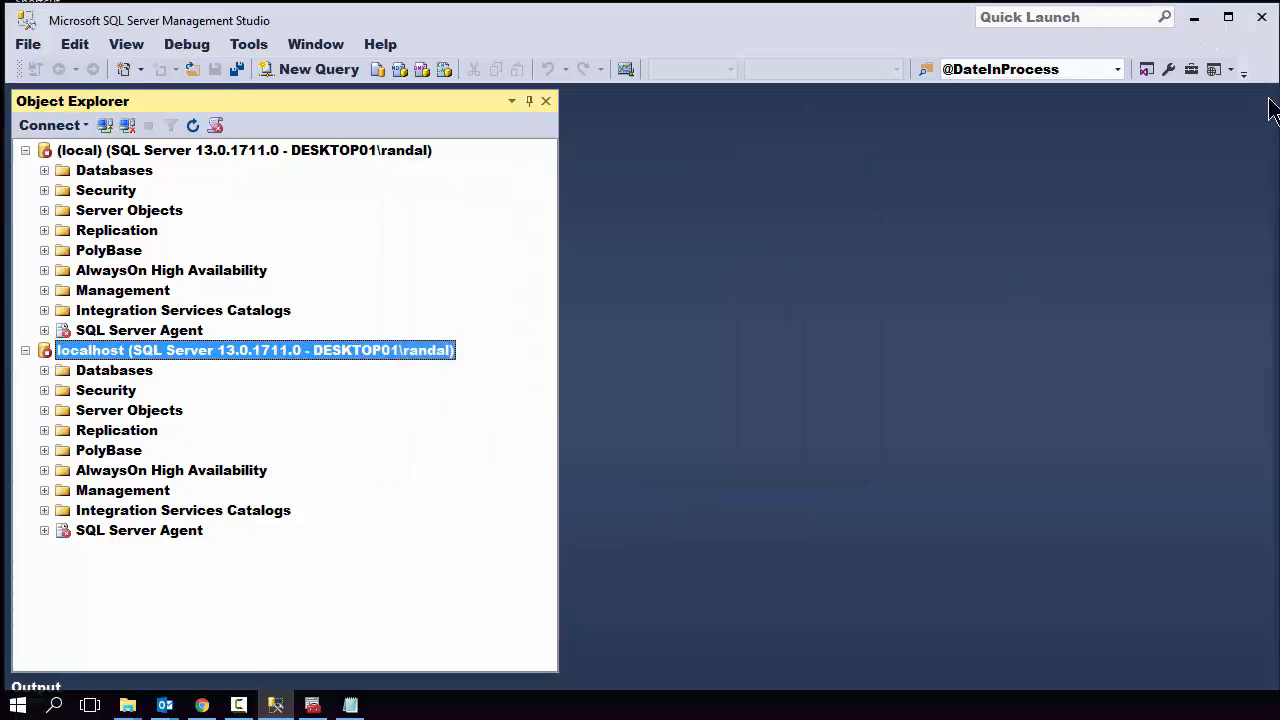
click(1195, 18)
- Move the Ssms.exe shortcut into open desktop space and try its compatibility setting to run as an administrator, cancelling the properties dialog
drag(30, 3, 178, 246)
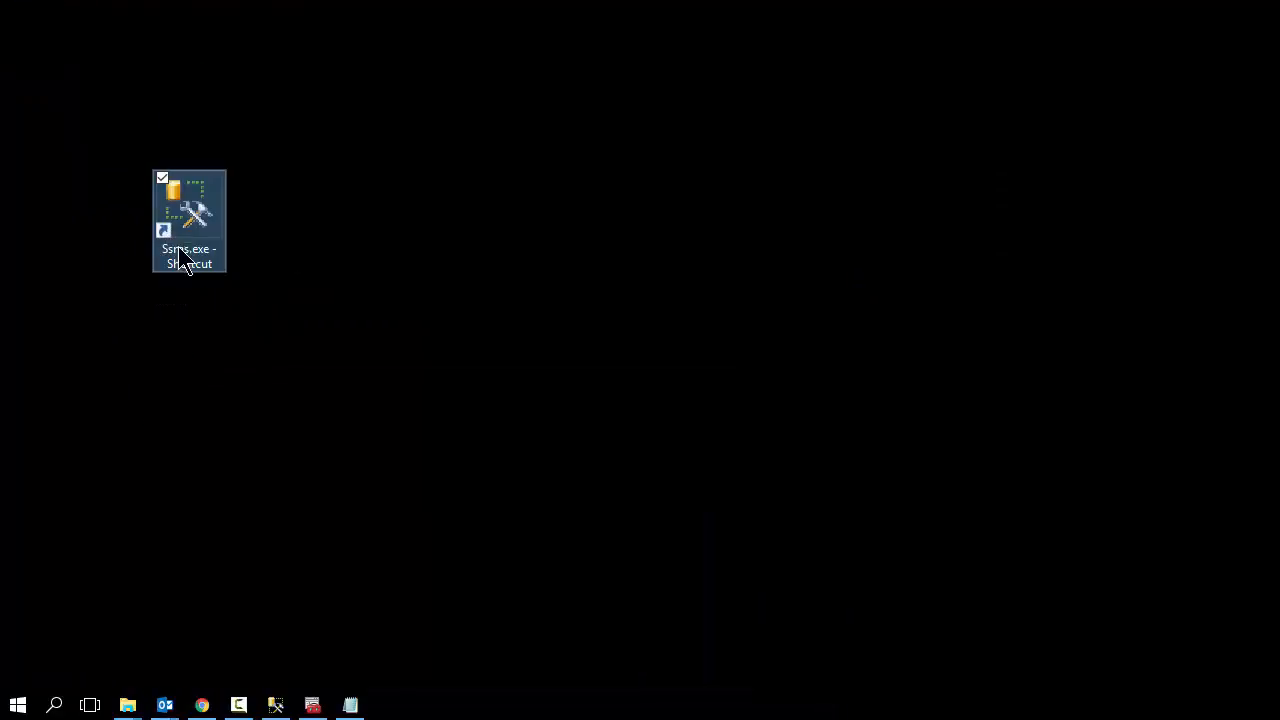
right_click(185, 211)
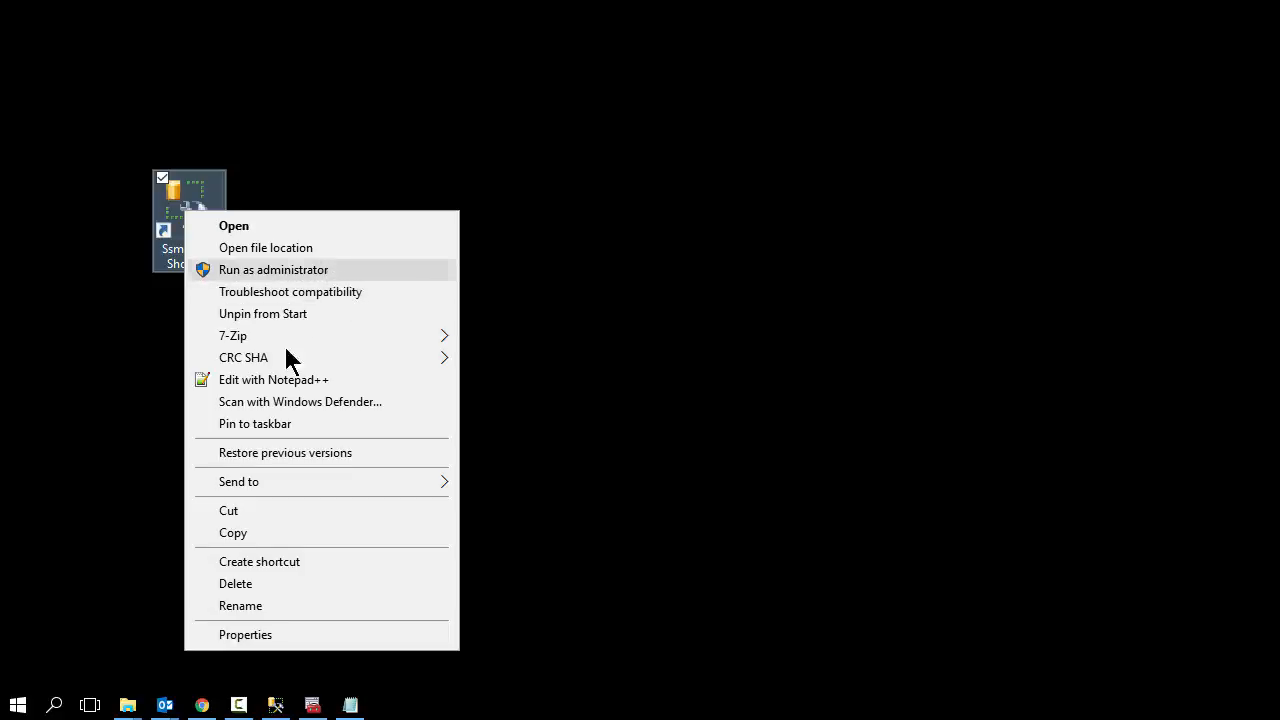
click(262, 640)
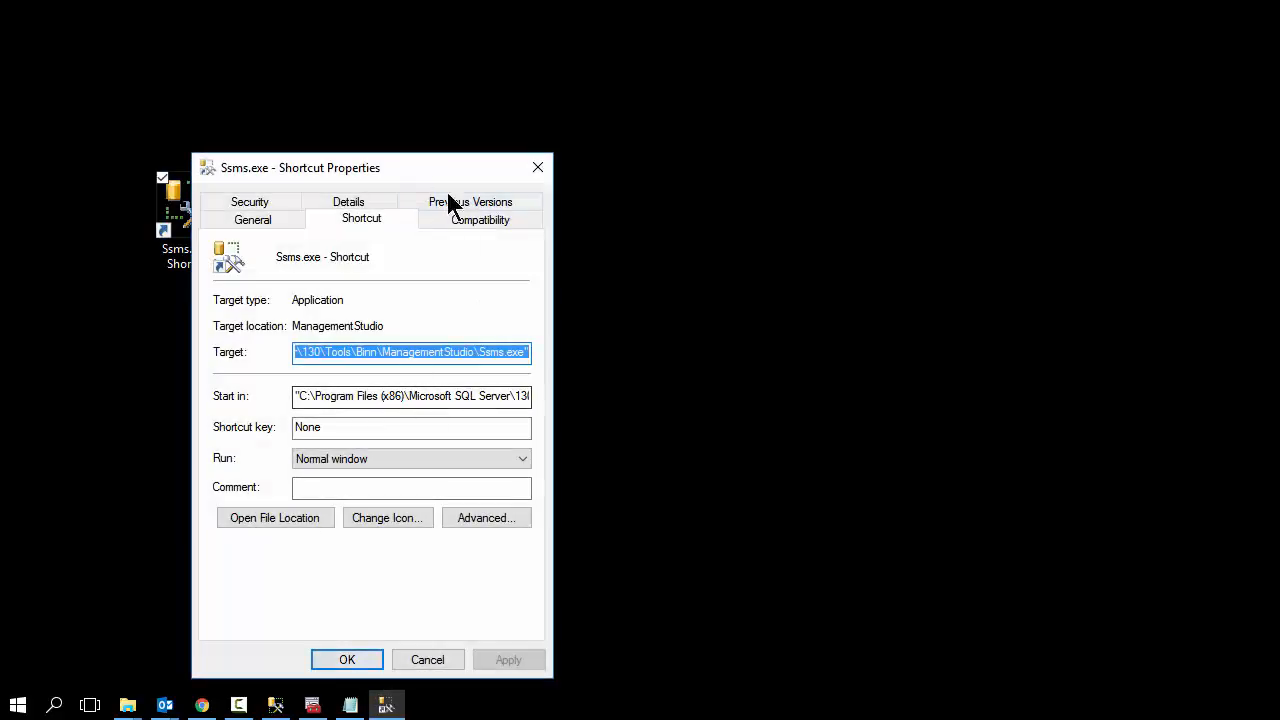
click(465, 222)
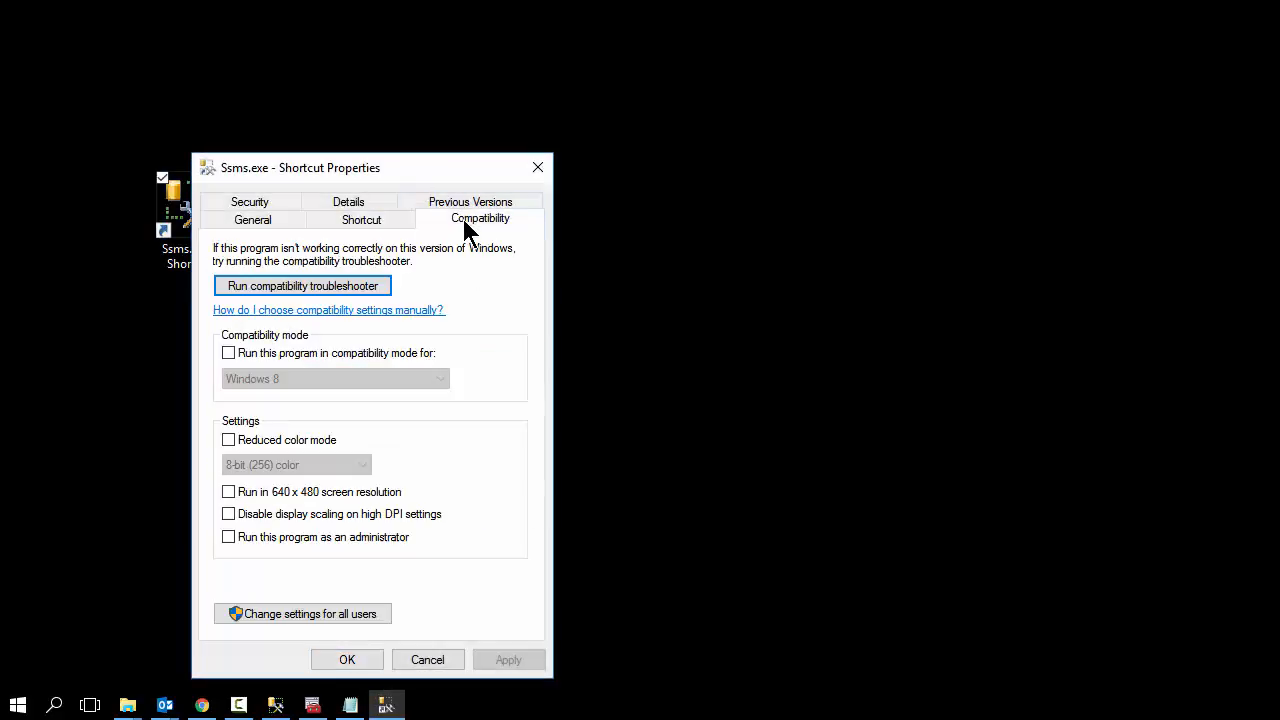
click(279, 536)
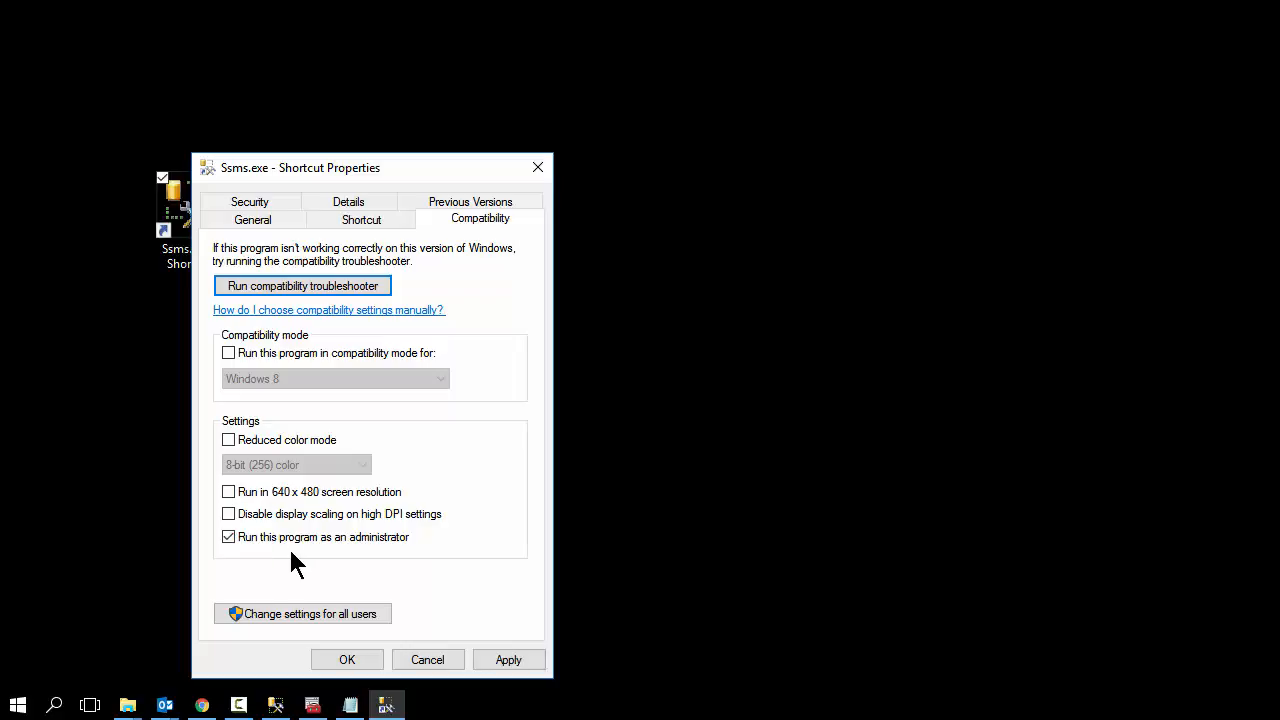
click(420, 660)
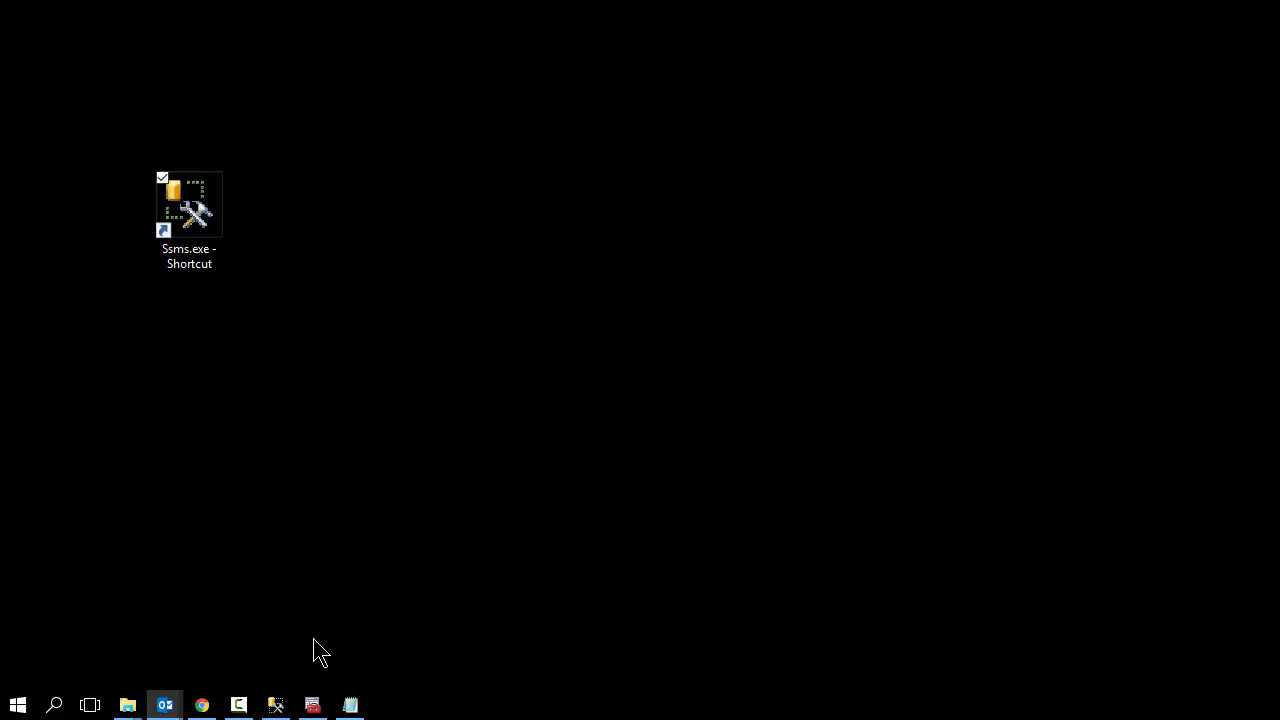
click(276, 705)
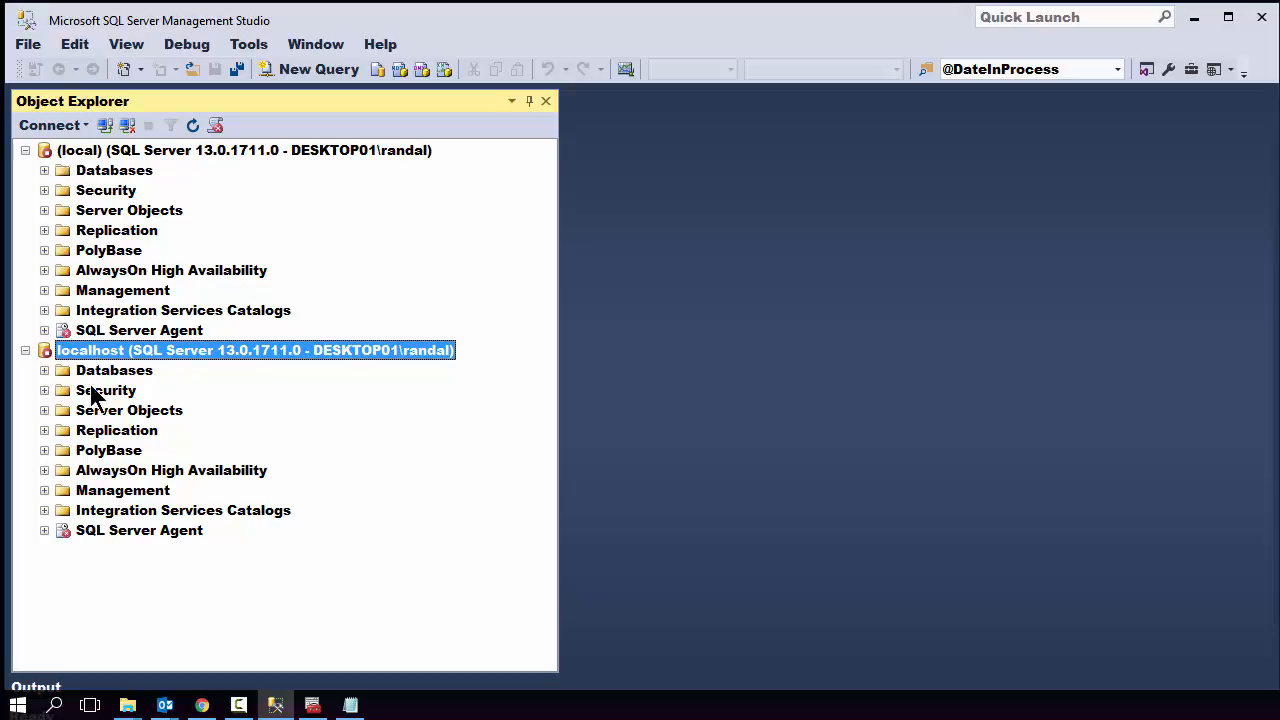
click(48, 127)
click(79, 152)
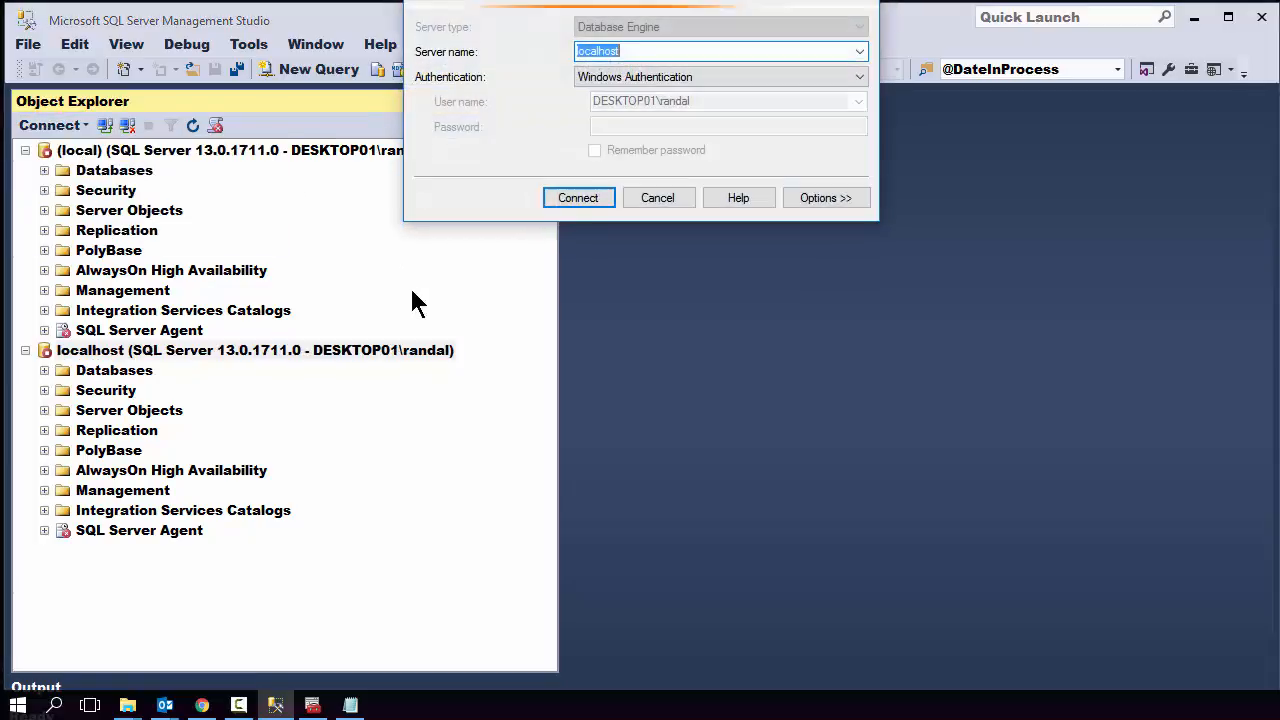
drag(666, 1, 630, 192)
text(.)
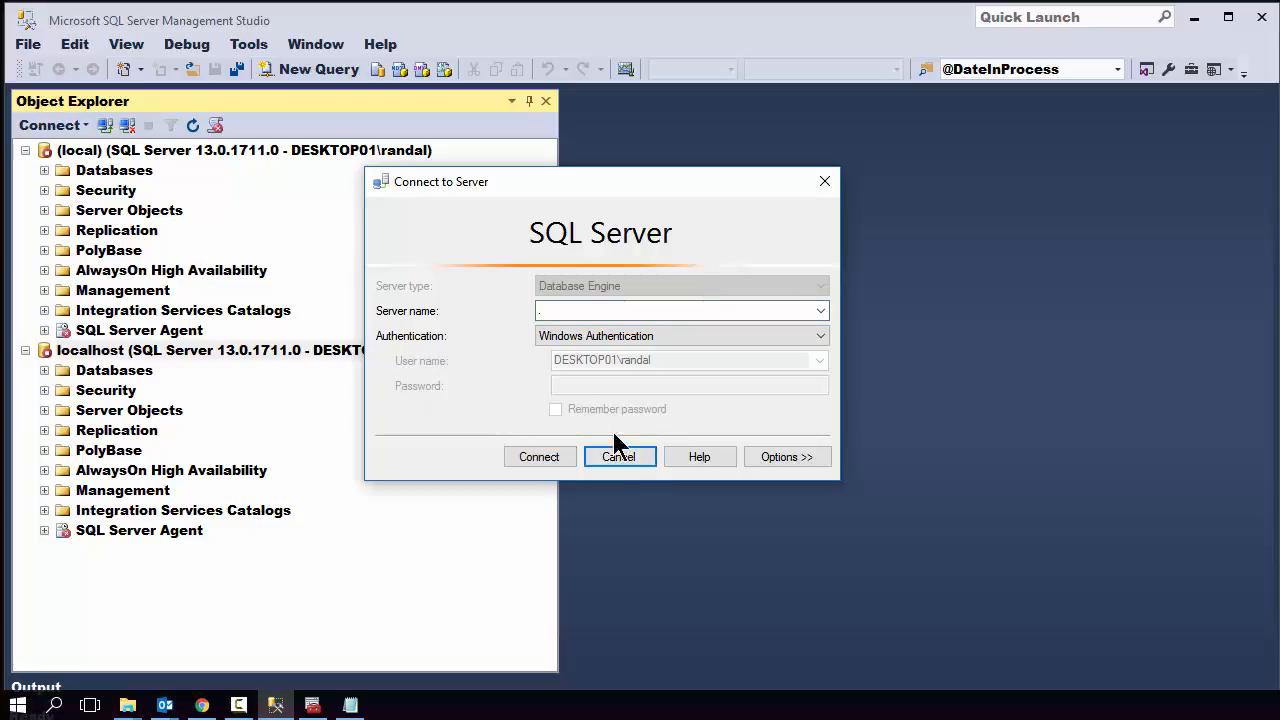
click(633, 463)
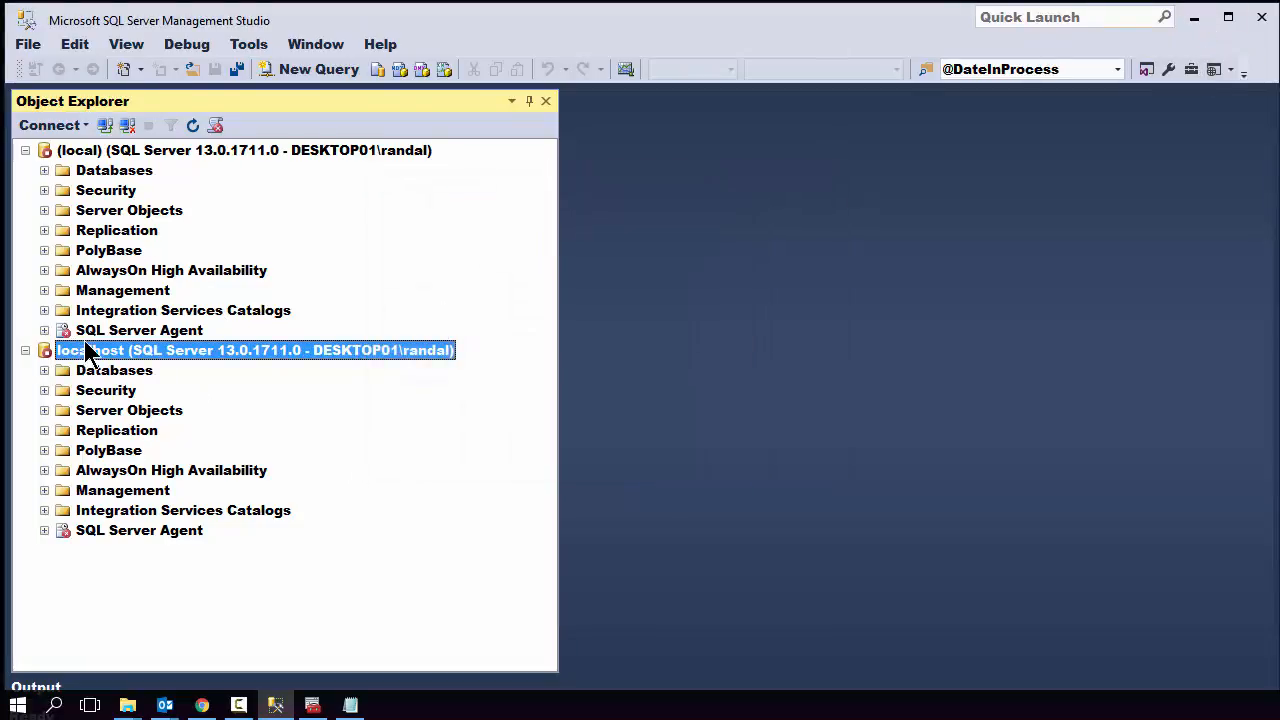
- Bring up SQL Server Configuration Manager, and search Windows for the Services desktop app and open it
click(314, 706)
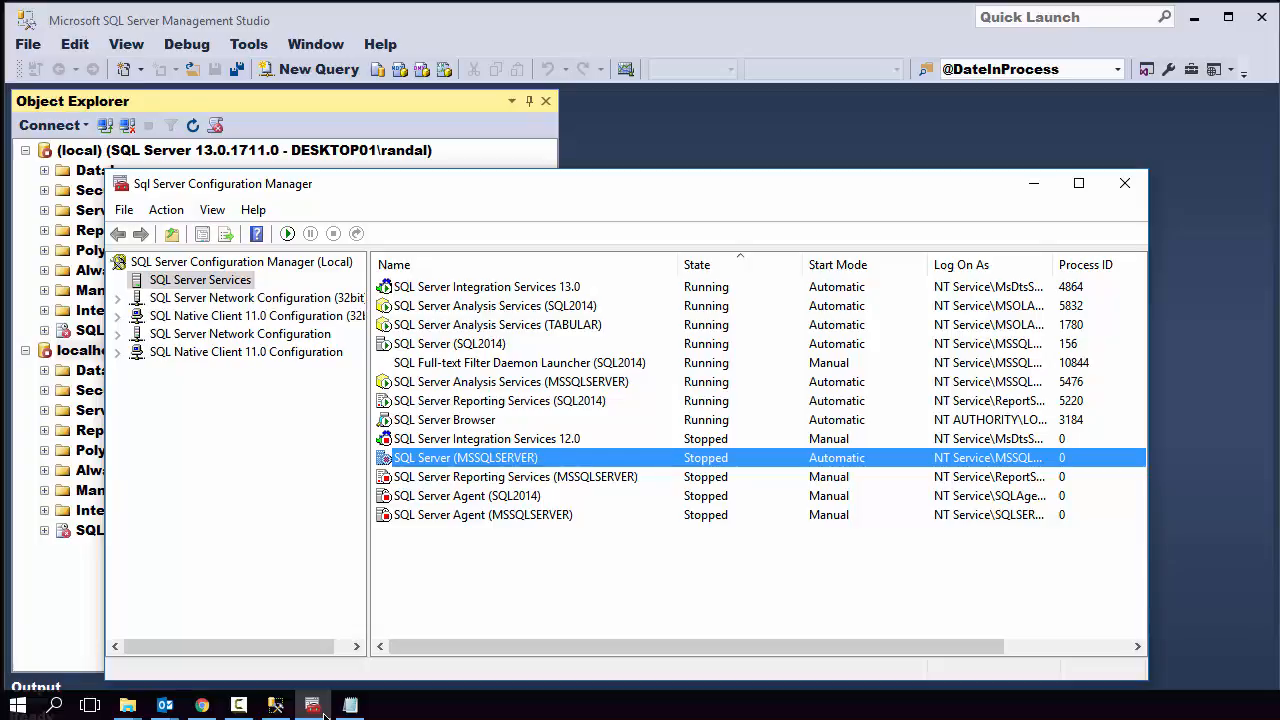
click(18, 705)
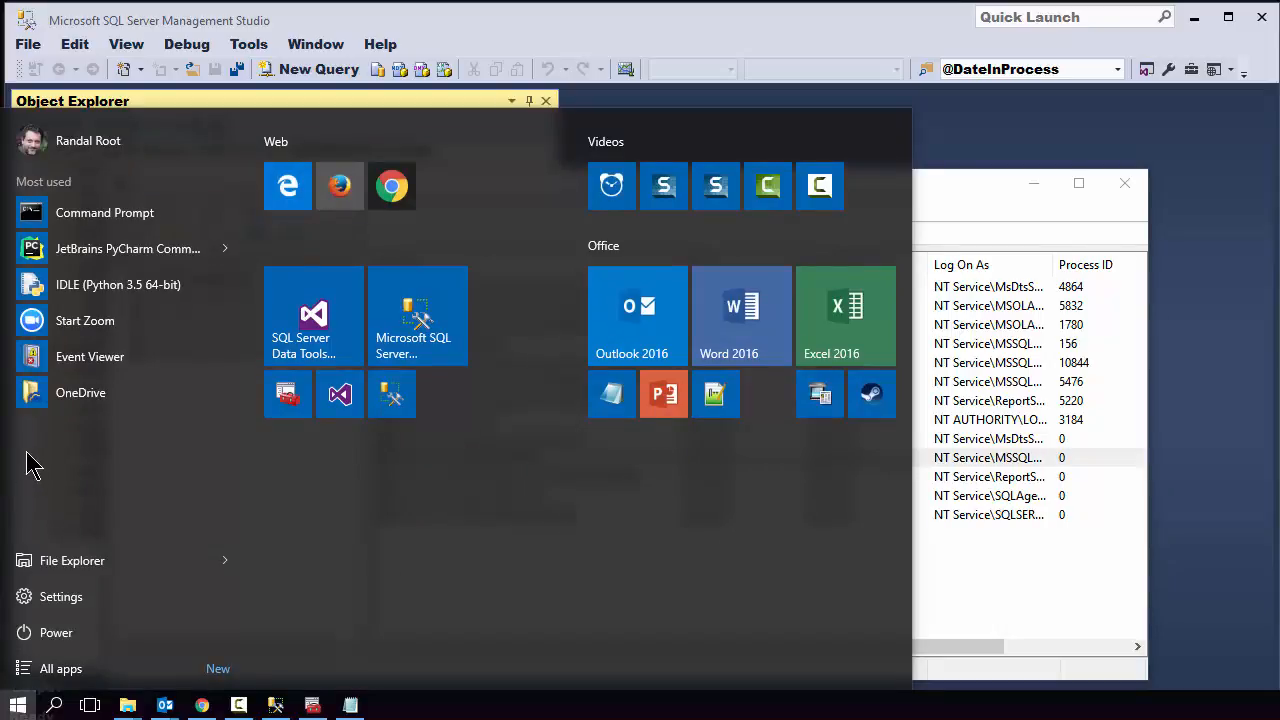
text(serv)
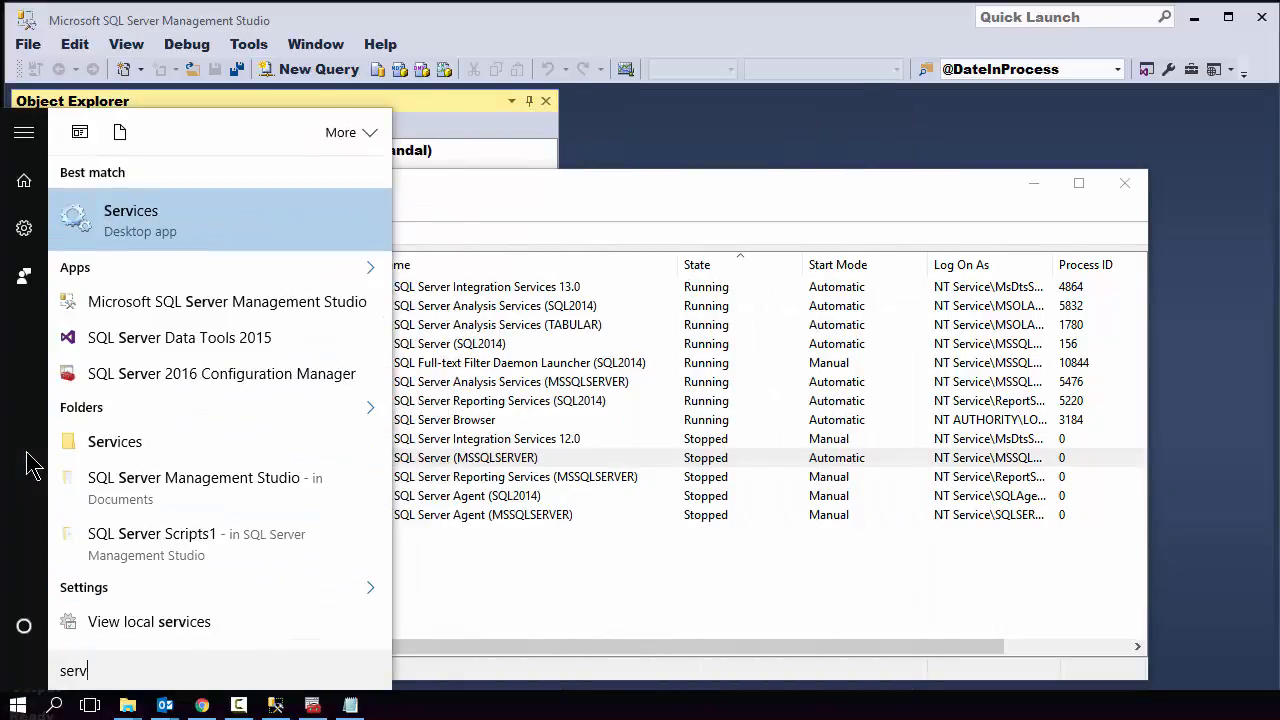
text(ice)
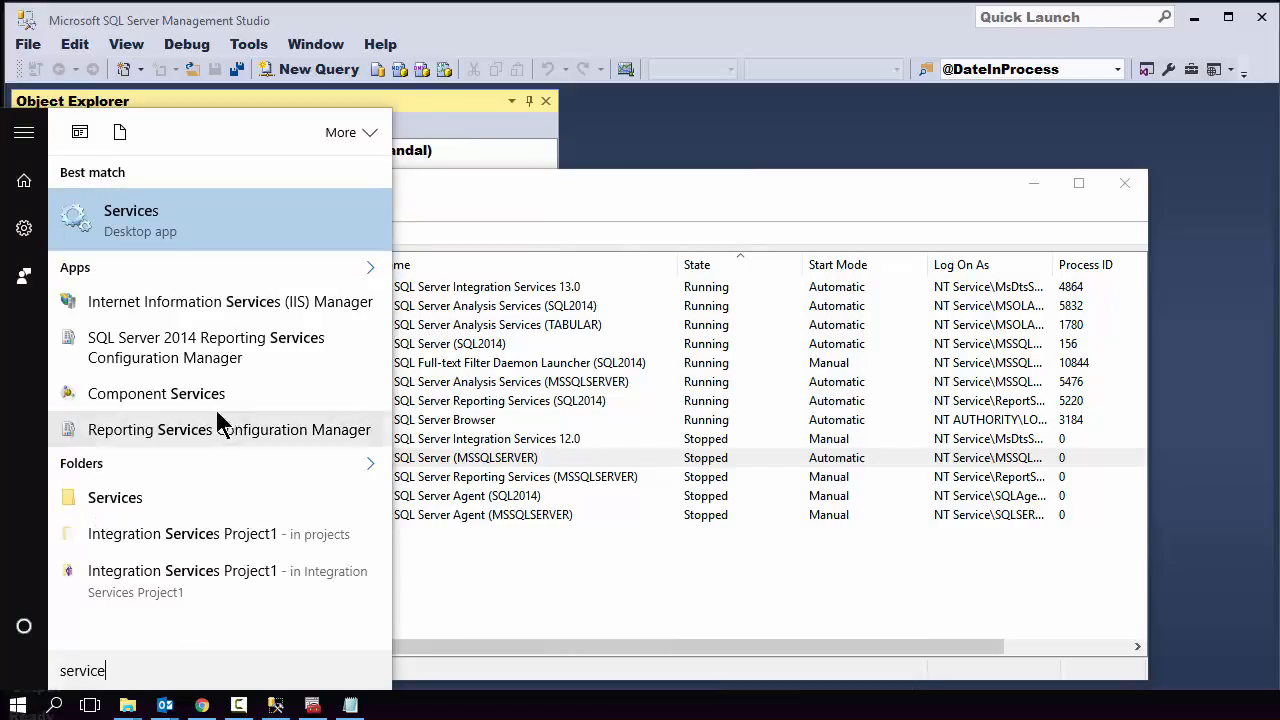
click(143, 223)
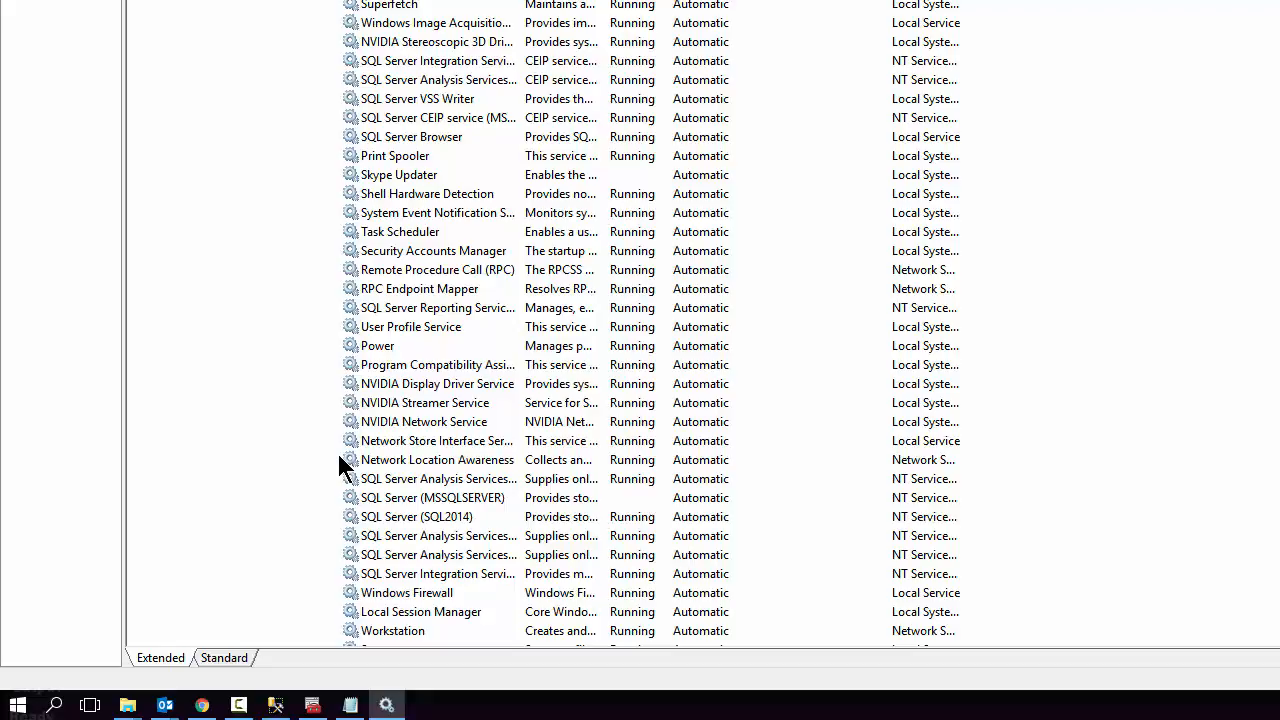
- Enlarge the Services window and start the SQL Server (MSSQLSERVER) service from its service list
drag(450, 0, 450, 0)
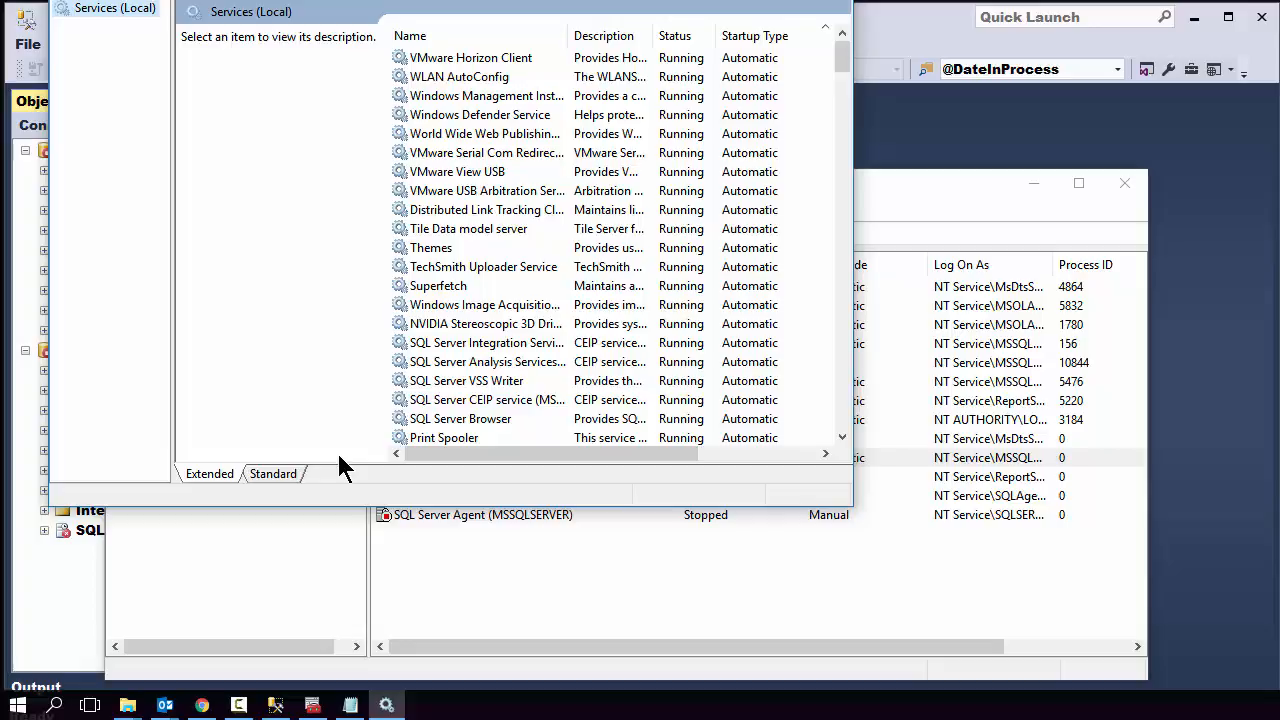
drag(853, 506, 1164, 718)
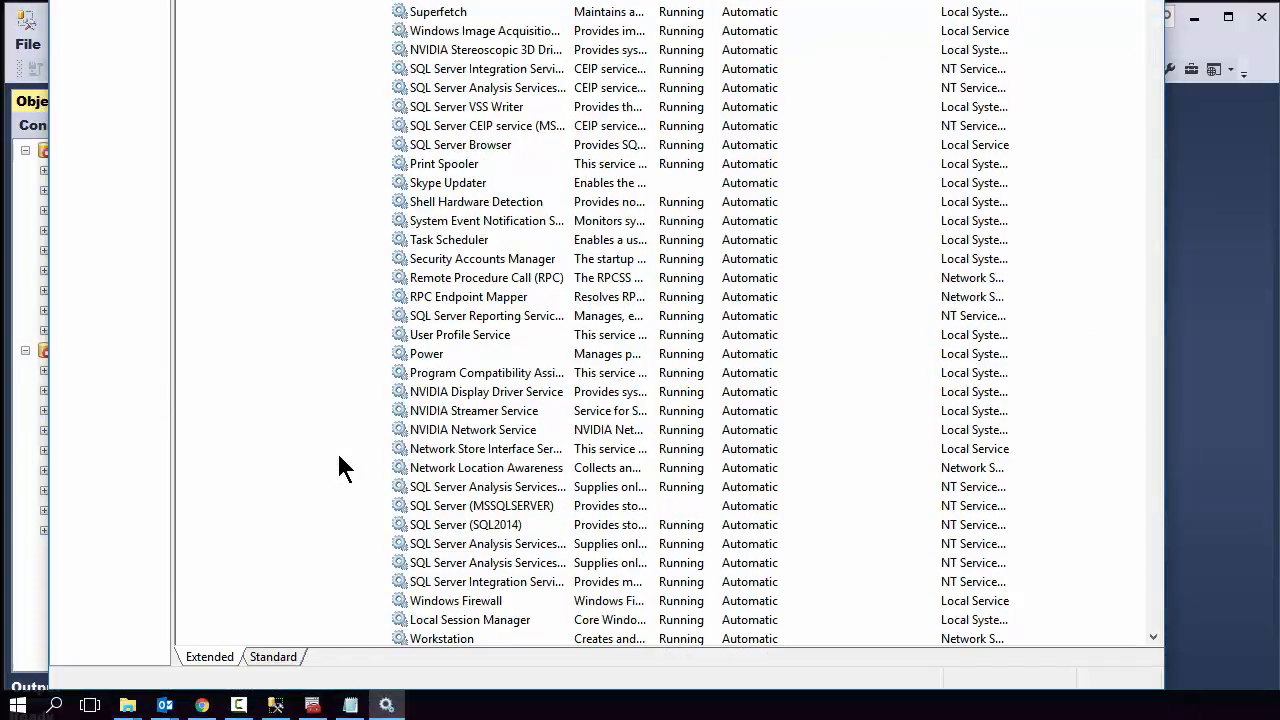
click(481, 506)
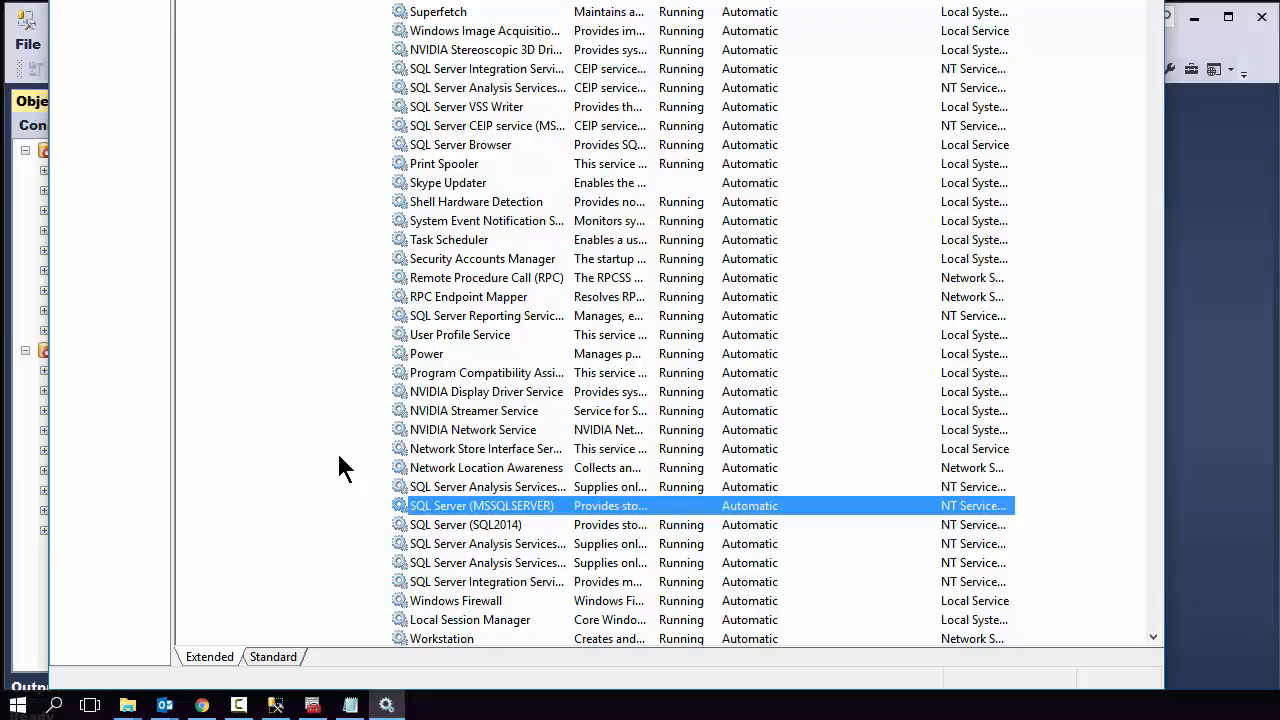
right_click(572, 508)
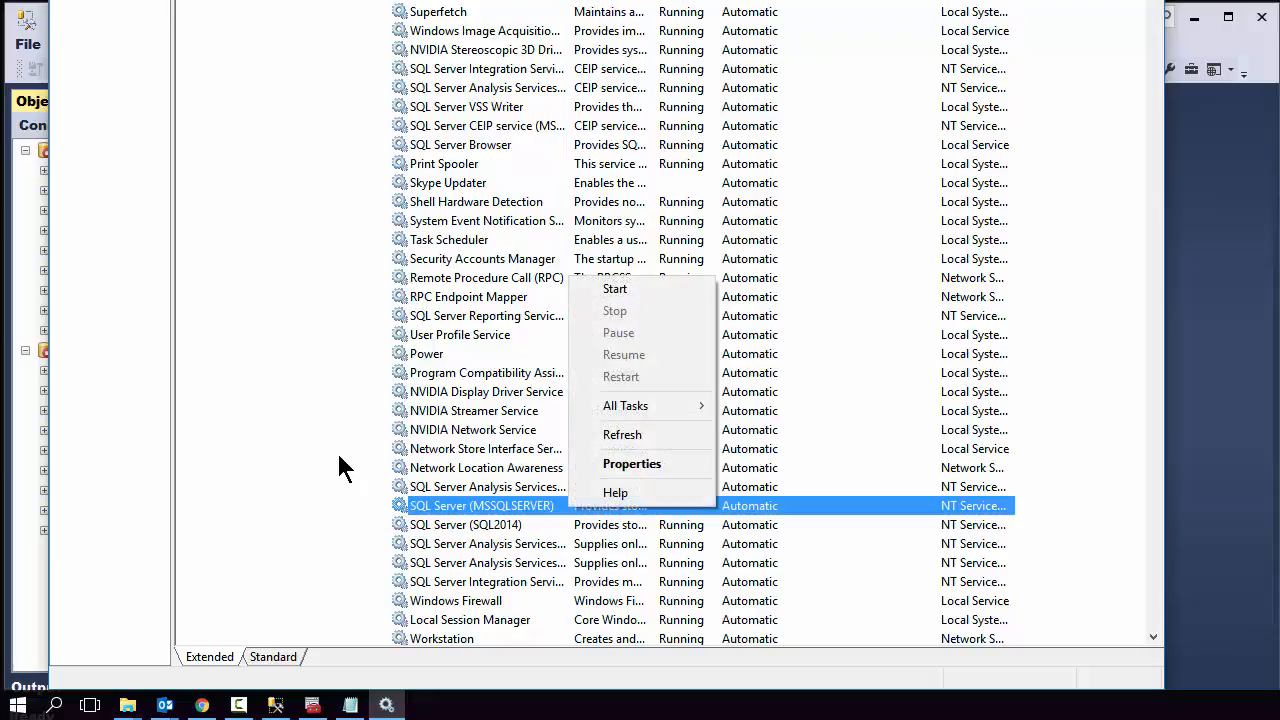
click(614, 289)
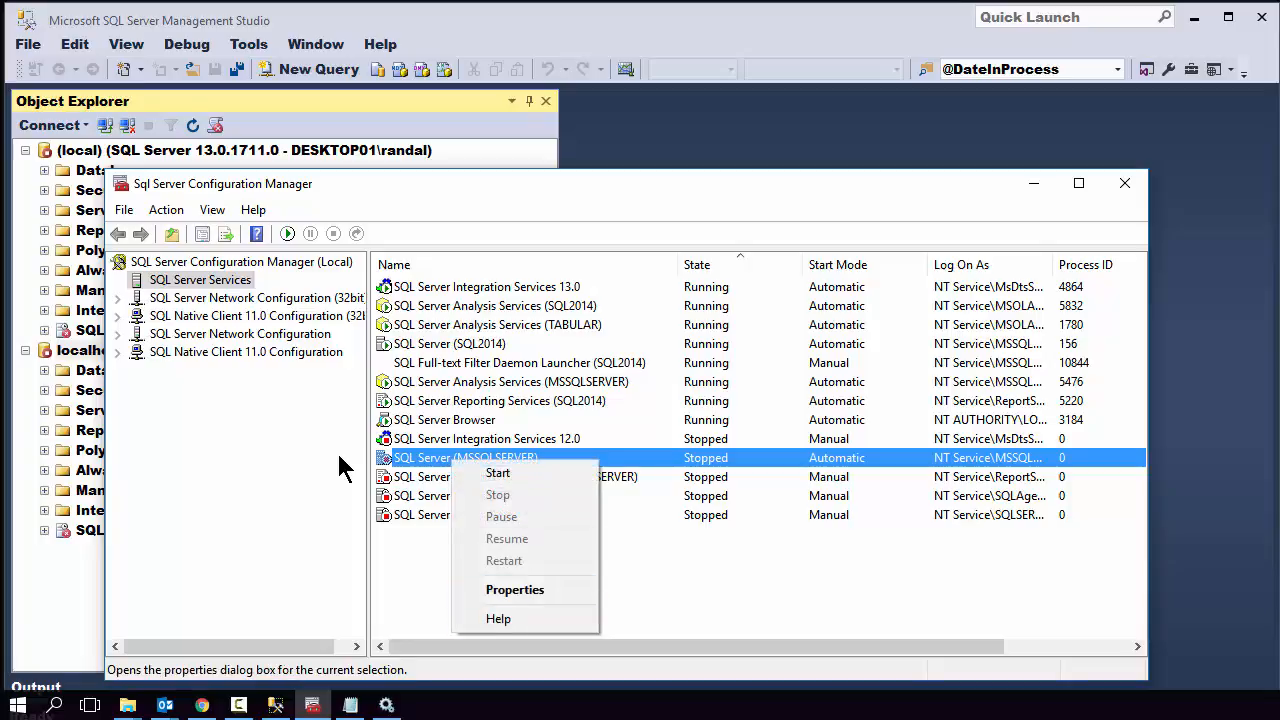
- Refresh SQL Server Services in Configuration Manager, check the state of SQL Server (MSSQLSERVER), and minimize the window
right_click(206, 281)
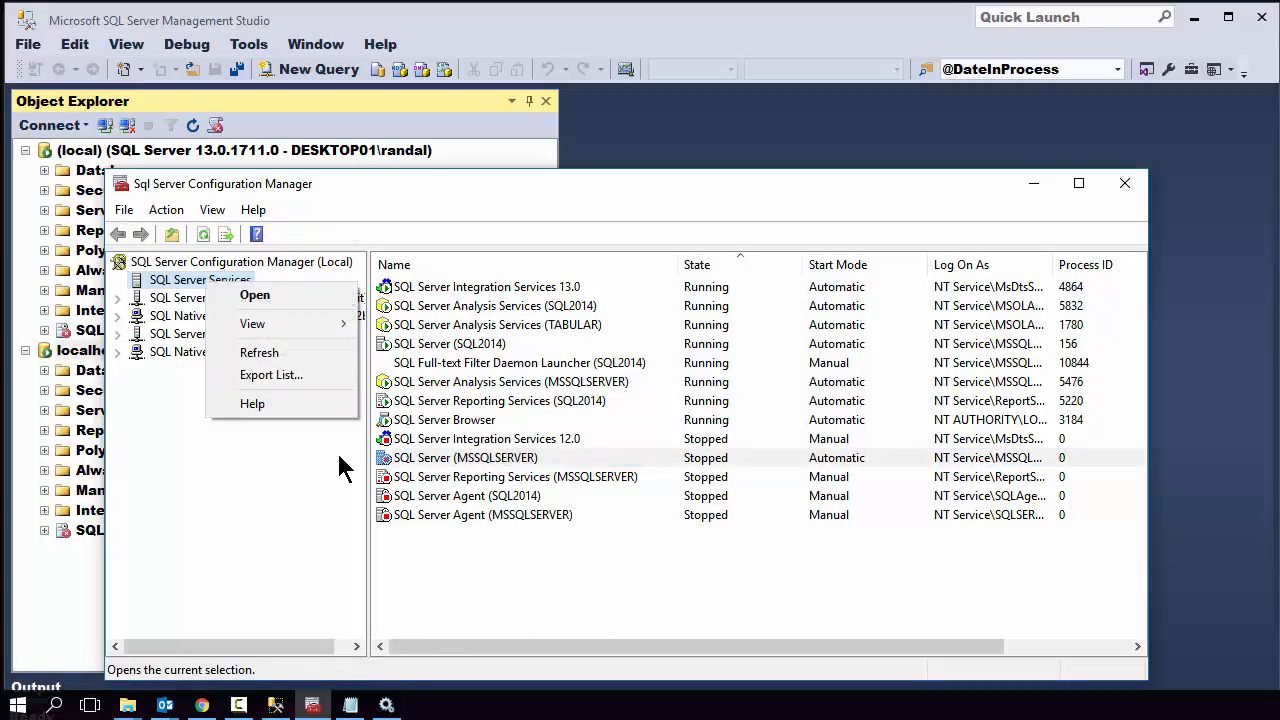
key(Return)
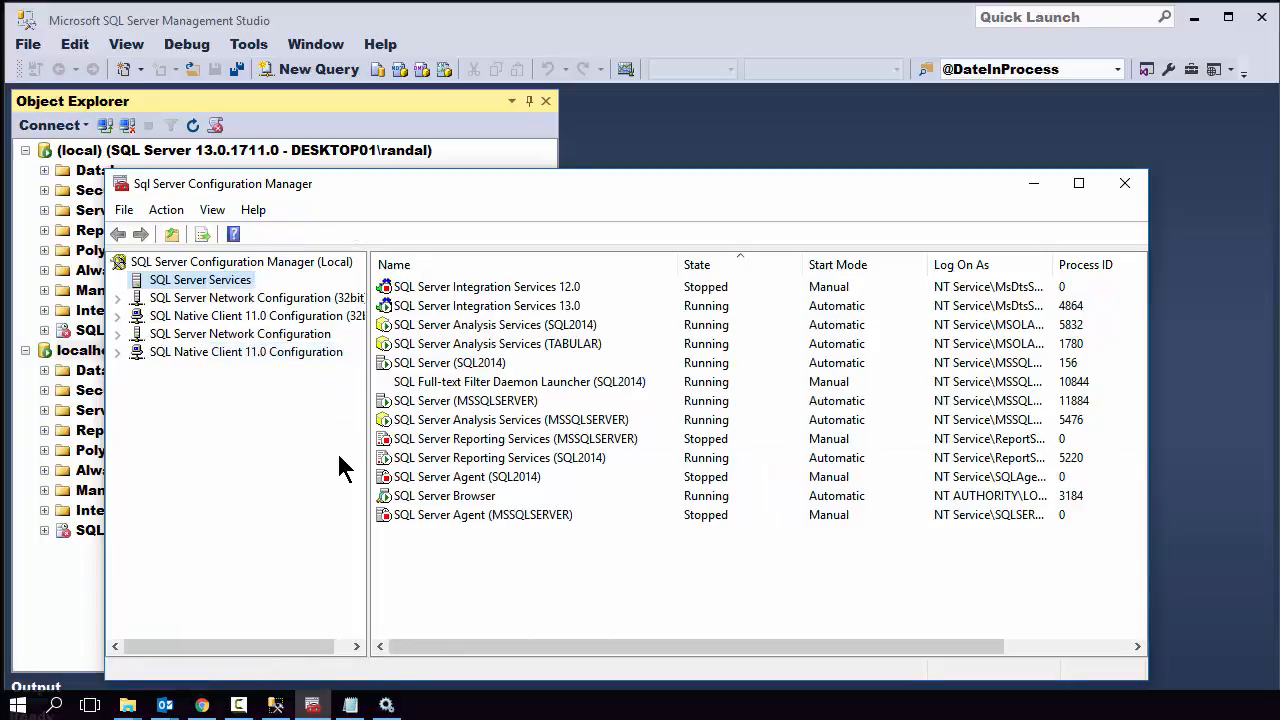
click(466, 401)
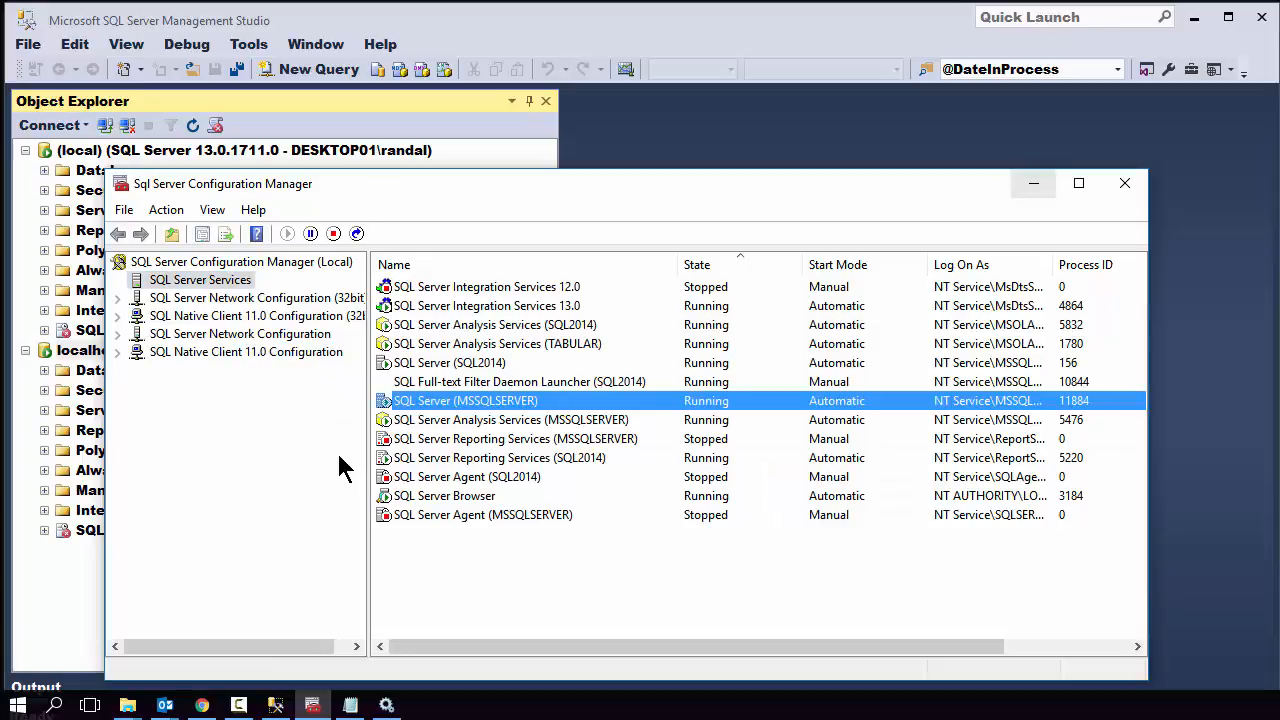
click(1034, 183)
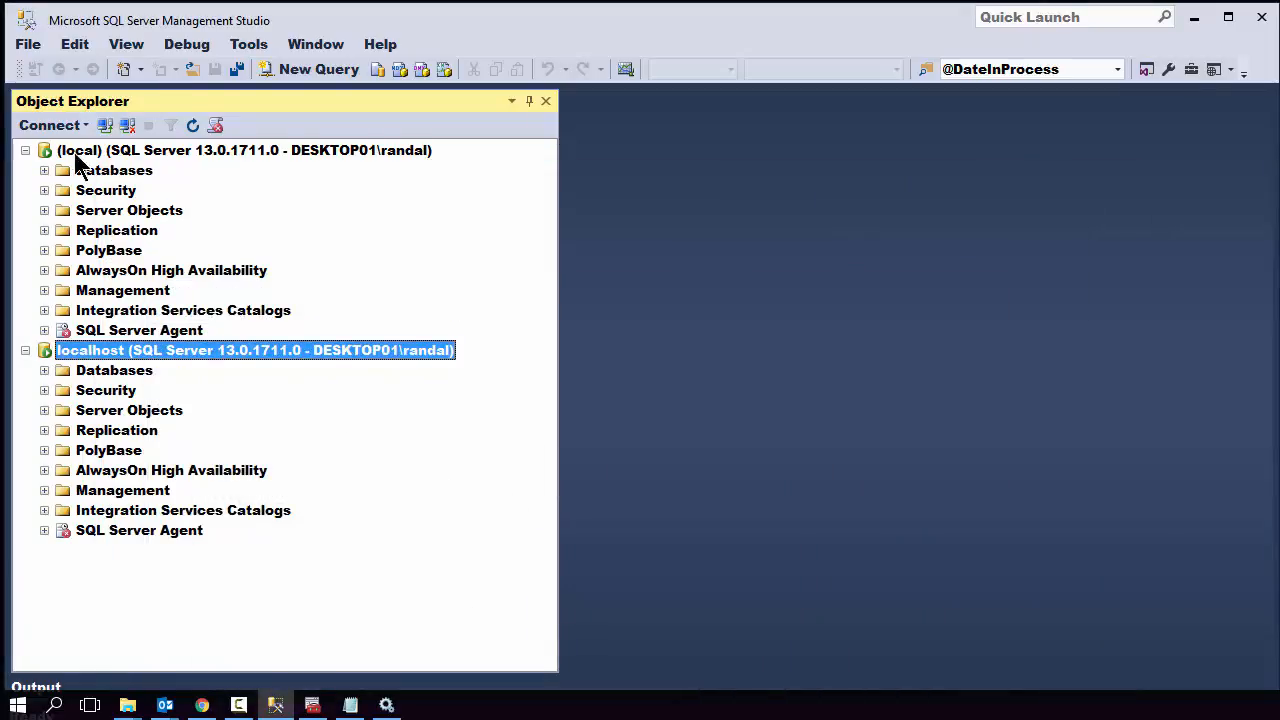
- Connect Object Explorer to the local Database Engine using "." as the server name with Windows Authentication
click(55, 126)
click(120, 147)
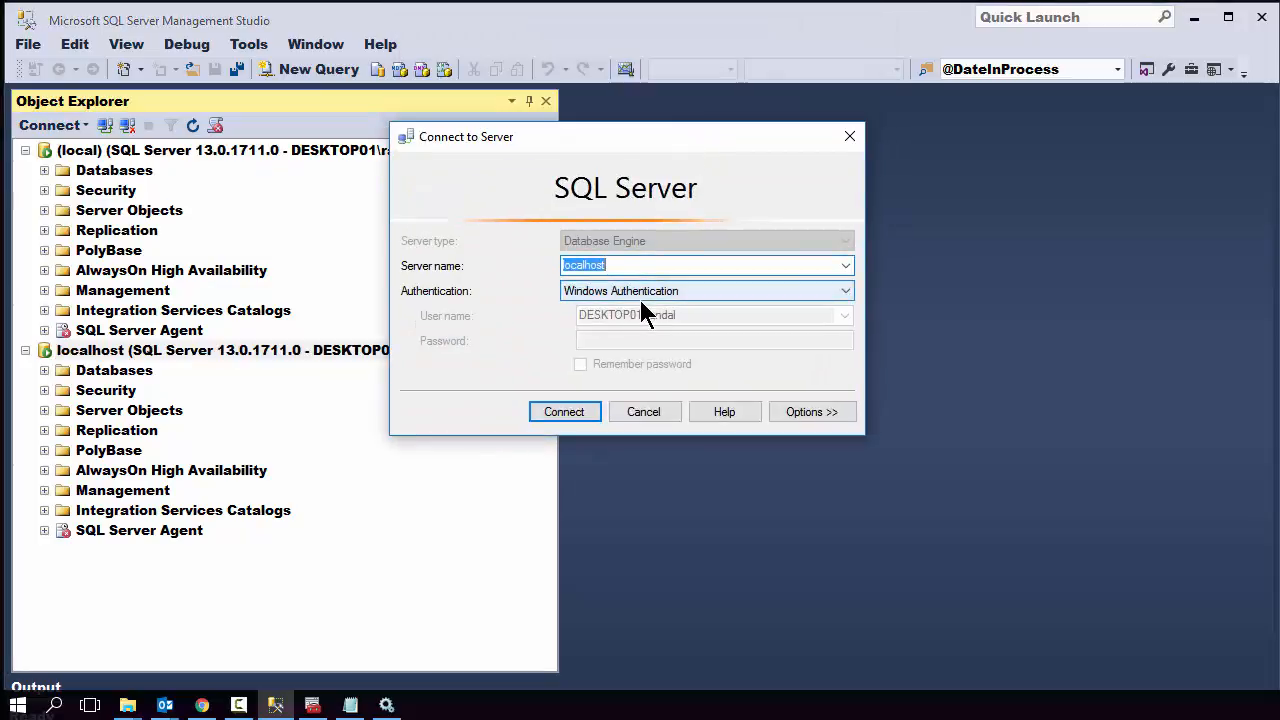
text(.)
click(564, 412)
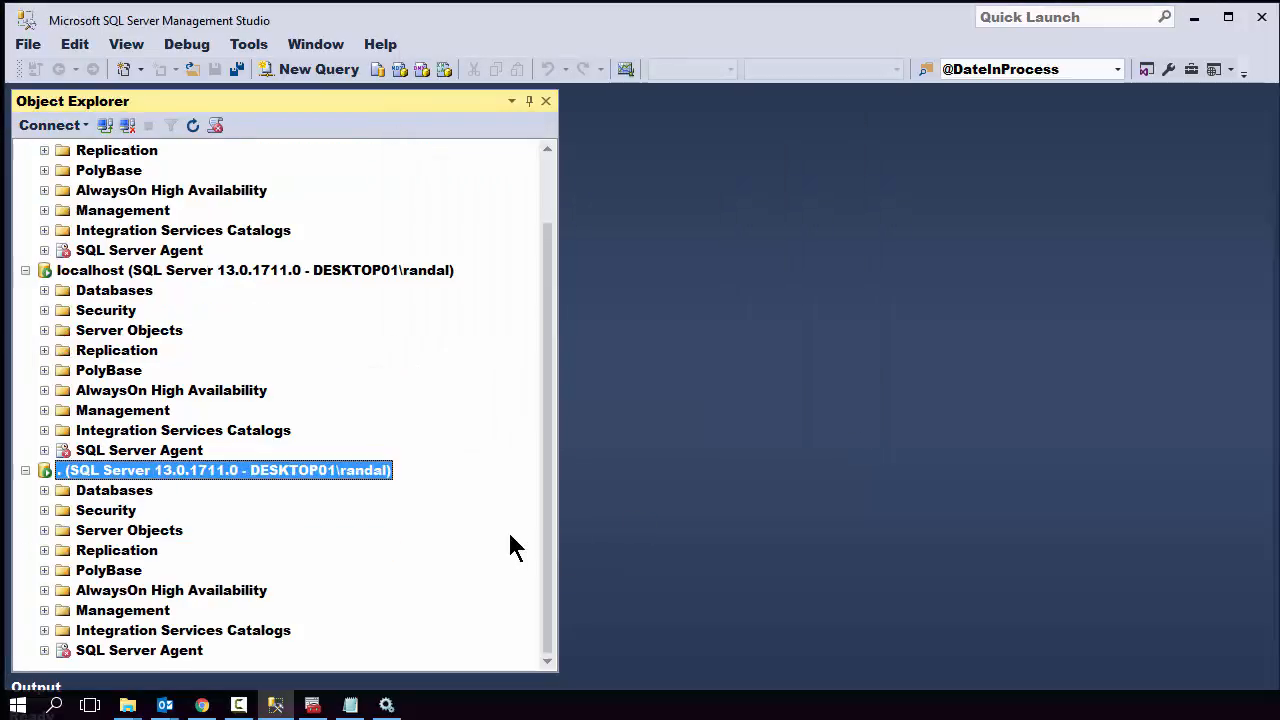
- Collapse the ".", localhost and (local) server nodes in Object Explorer
scroll(135, 440, up, 1)
scroll(135, 440, up, 1)
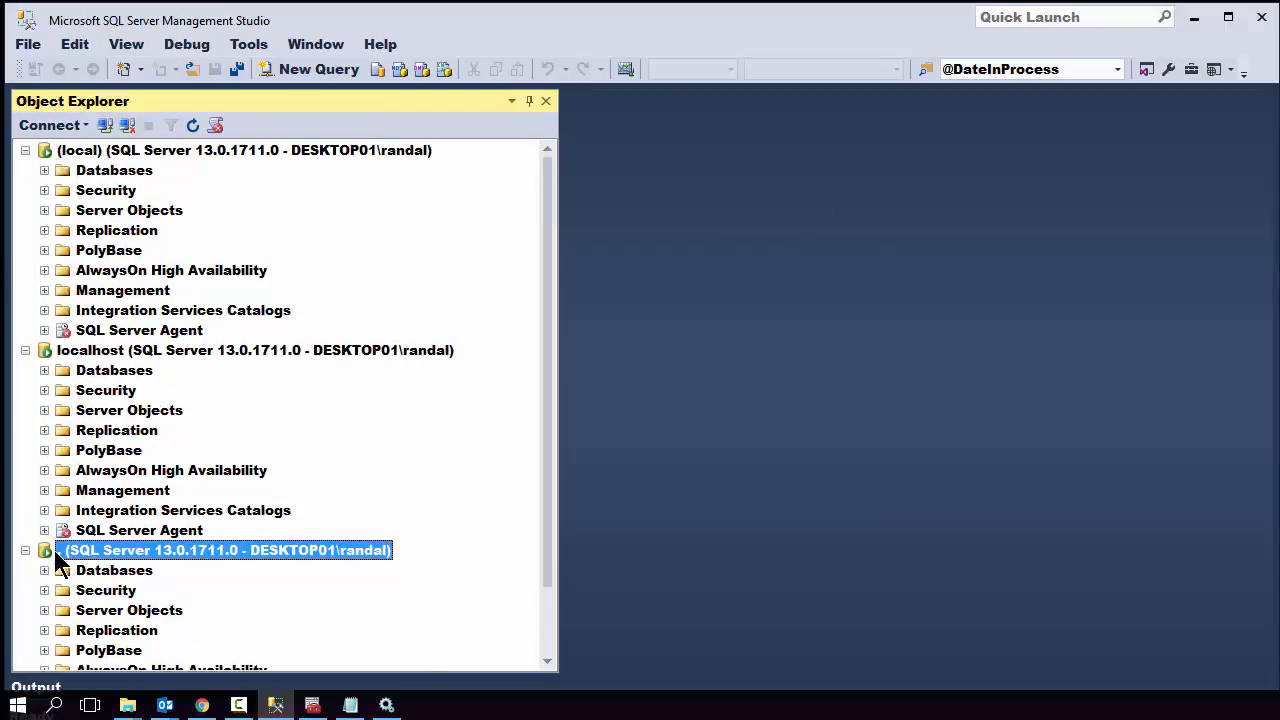
click(25, 550)
click(25, 350)
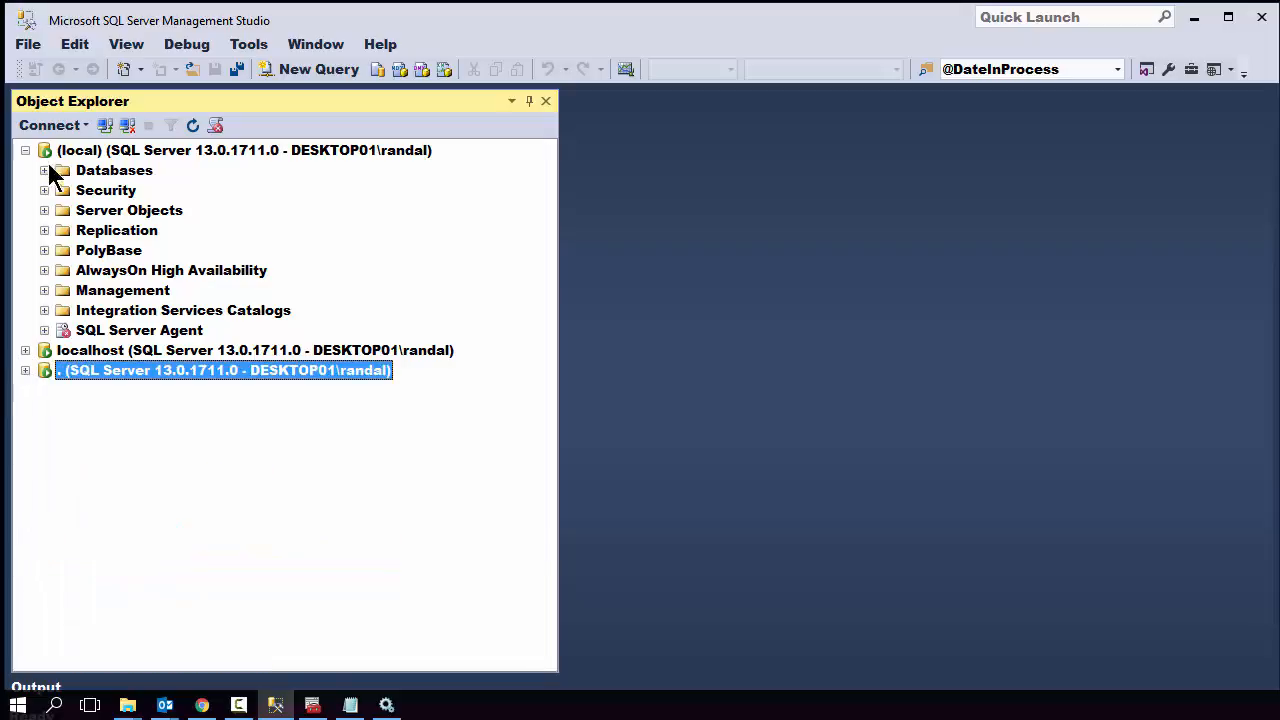
click(25, 150)
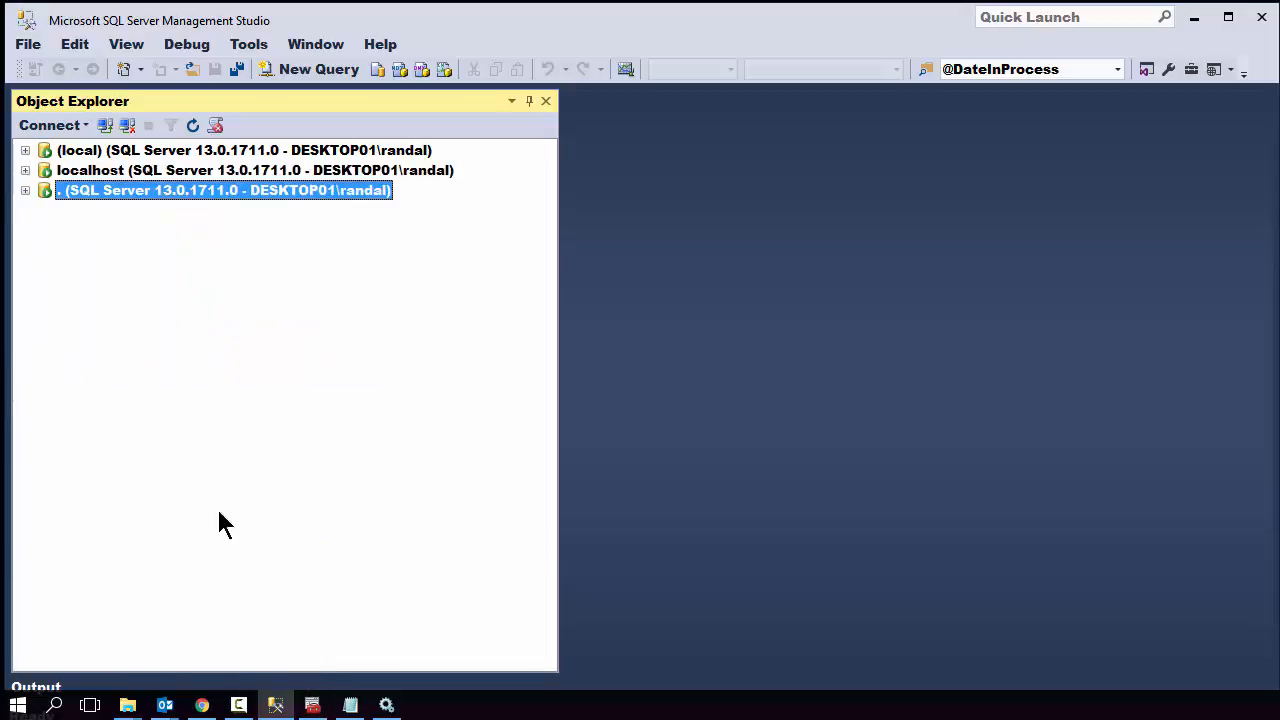
- Switch to File Explorer to review Ssms.exe in the ManagementStudio folder, and return to Management Studio
click(127, 705)
drag(652, 42, 592, 1)
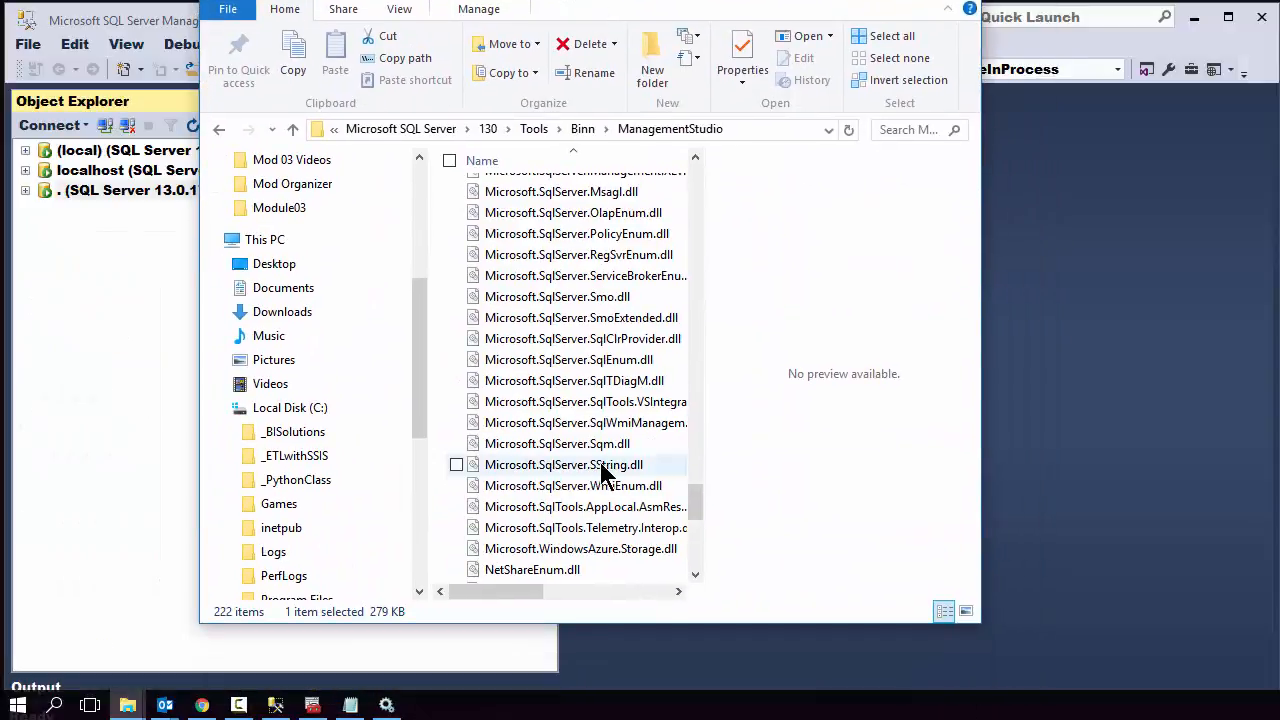
drag(693, 508, 700, 580)
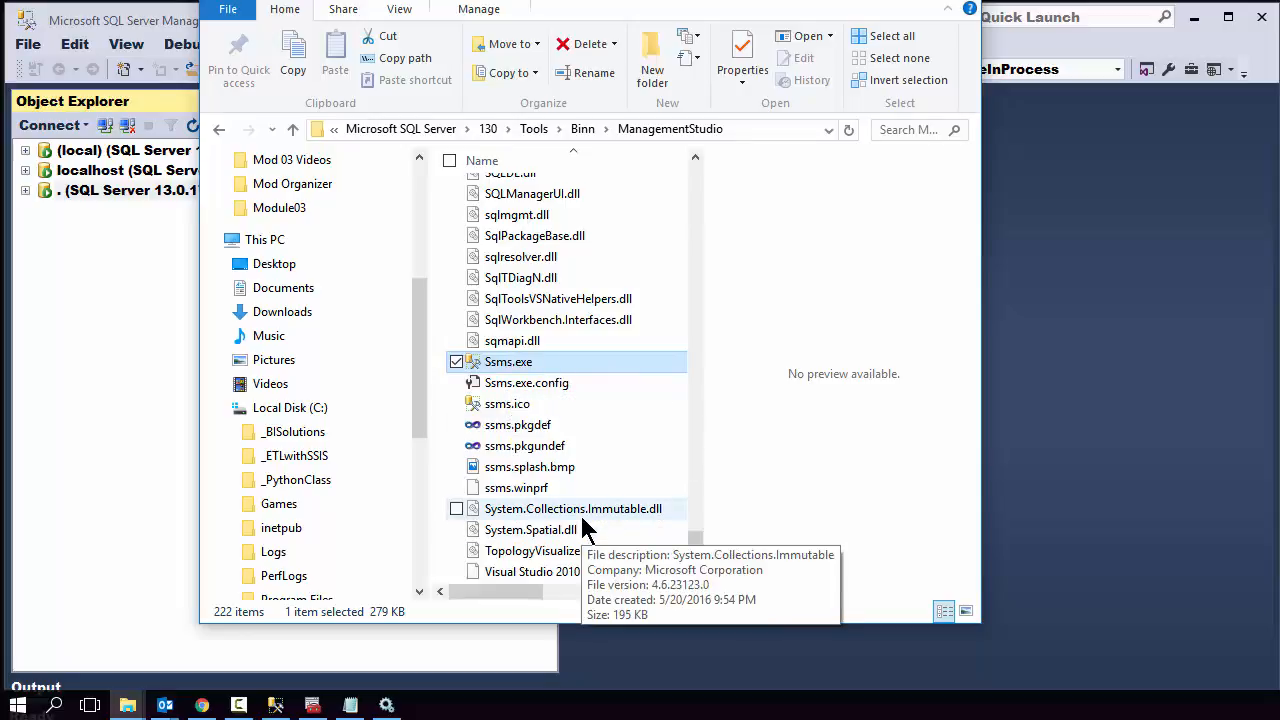
click(1062, 130)
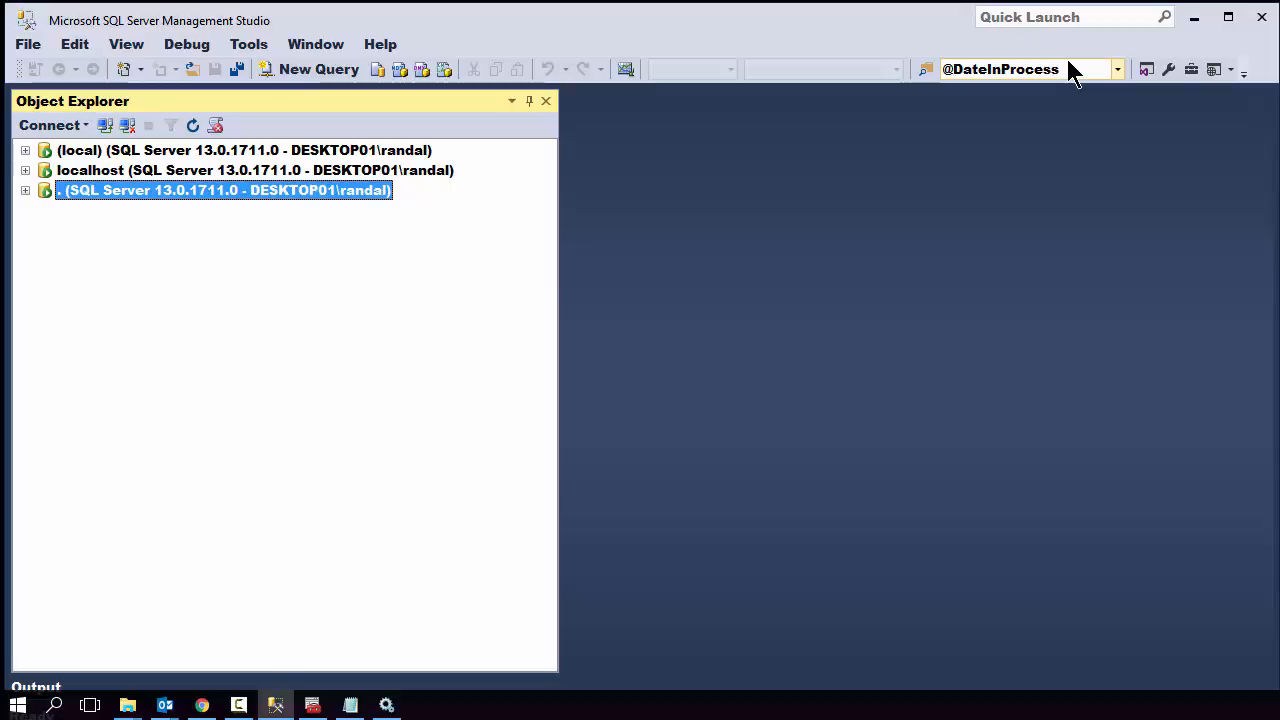
- Start a new Database Engine connection in Object Explorer and enter "localhost\" as the beginning of the server name
click(36, 126)
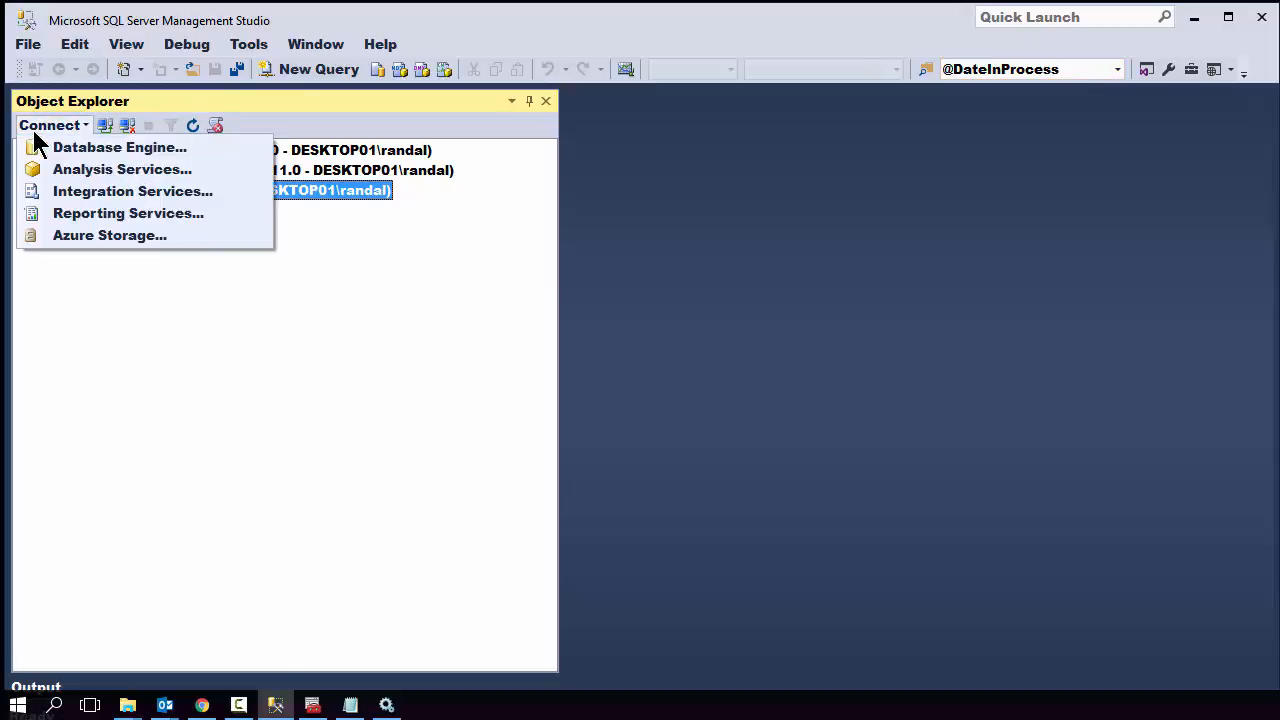
click(45, 147)
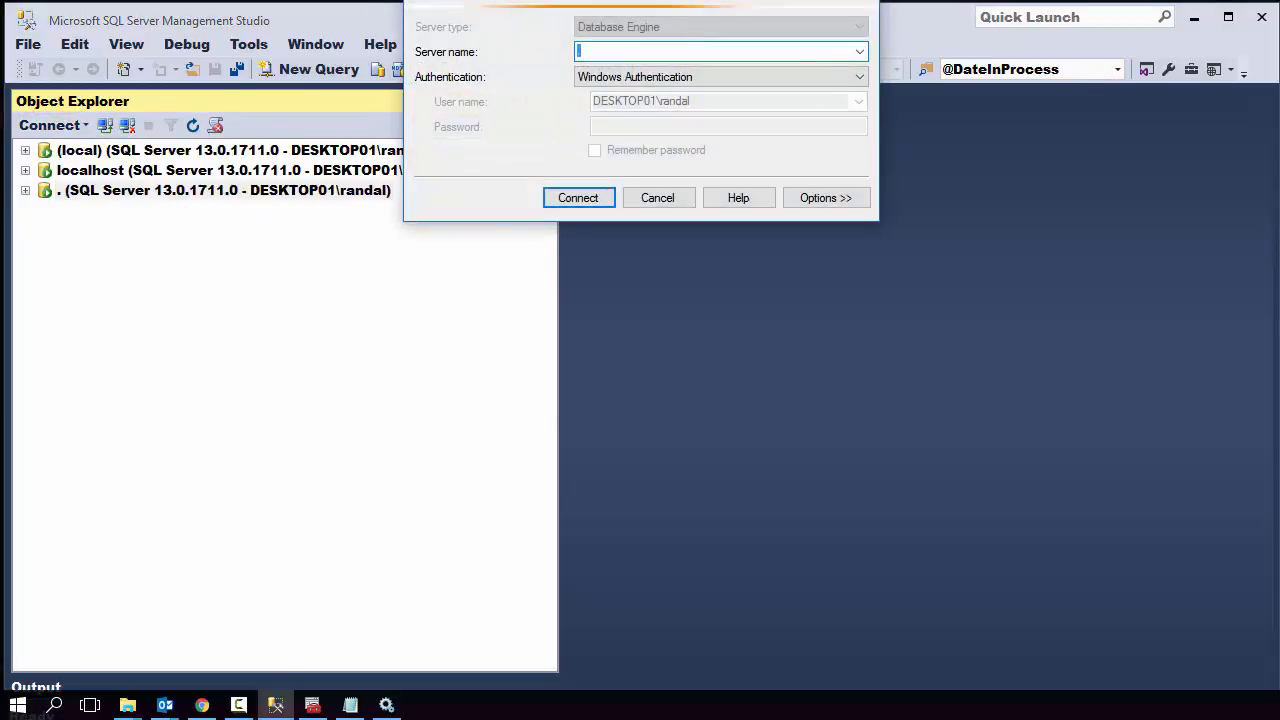
text(.)
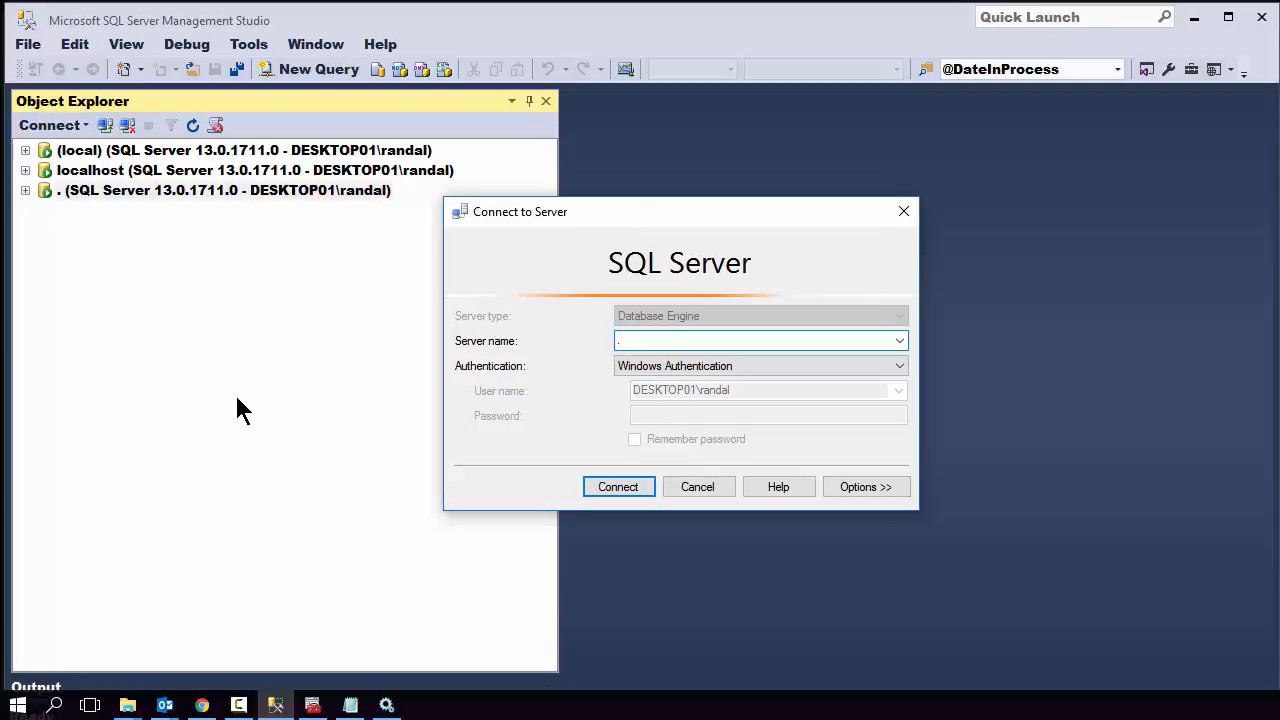
key(BackSpace)
text(locanl)
key(BackSpace)
key(BackSpace)
text(lhost\)
- Check the SQL Server instance names in SQL Server Configuration Manager and return to the server name in the connection dialog
click(312, 705)
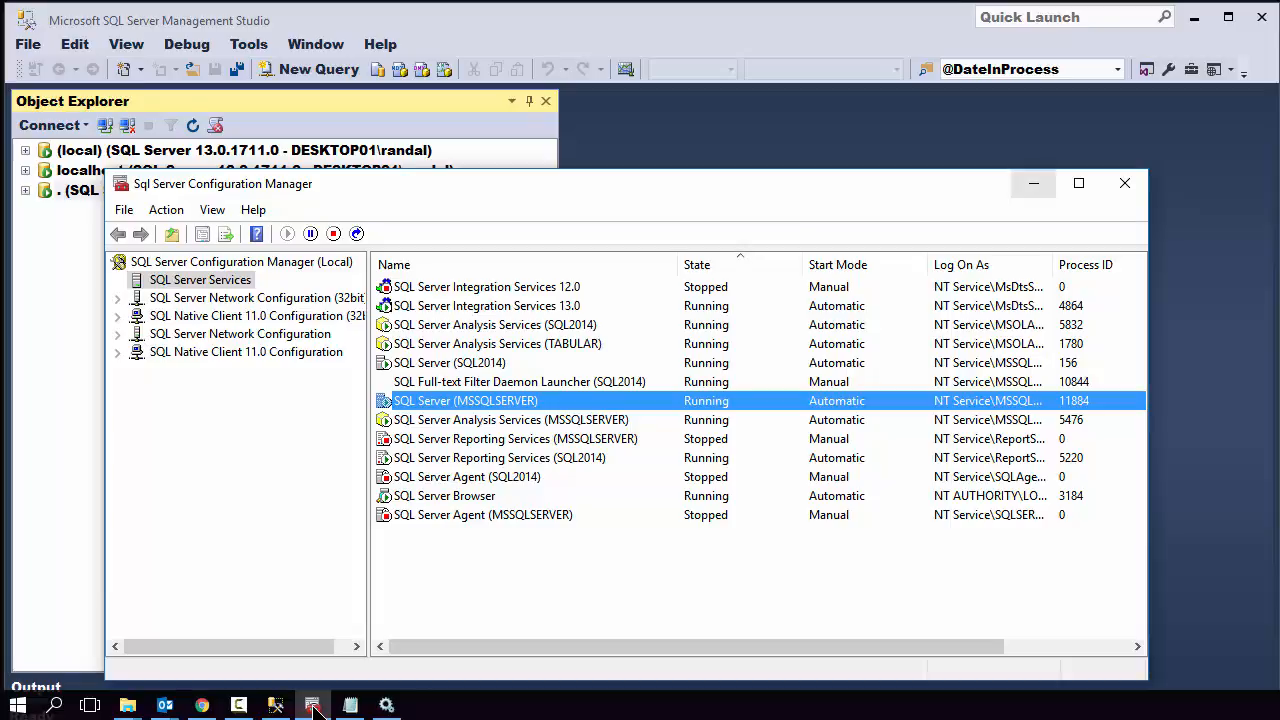
click(1034, 183)
click(690, 340)
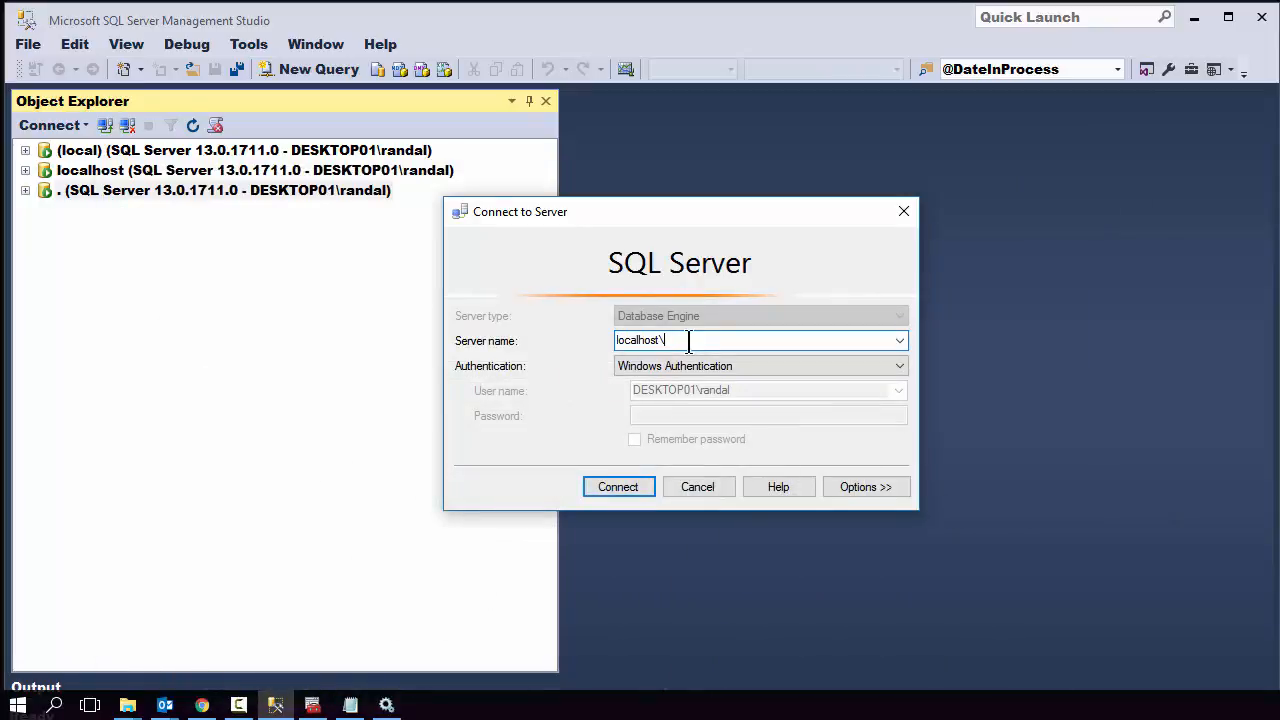
- Complete the server name as localhost\sql2014 and connect with Windows Authentication
text(sql2014)
click(608, 494)
click(608, 490)
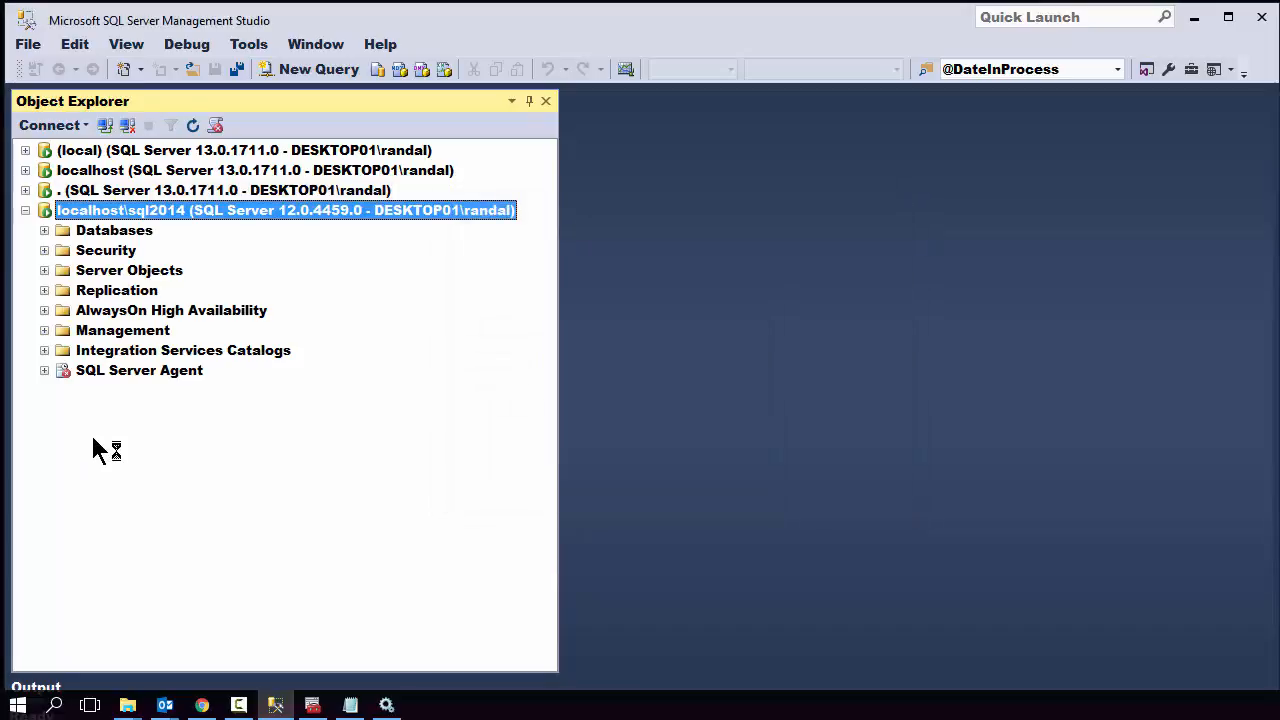
- Compare the version details of the (local), localhost and "." server connections in Object Explorer
click(145, 153)
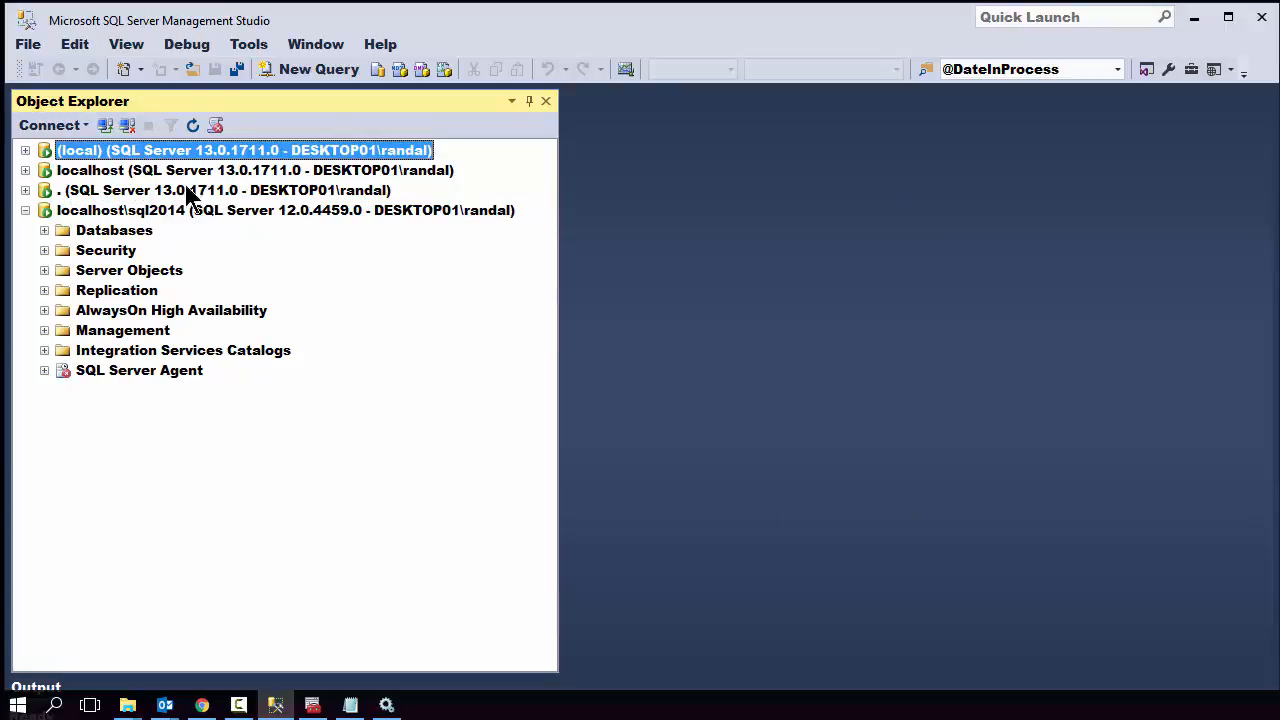
click(150, 172)
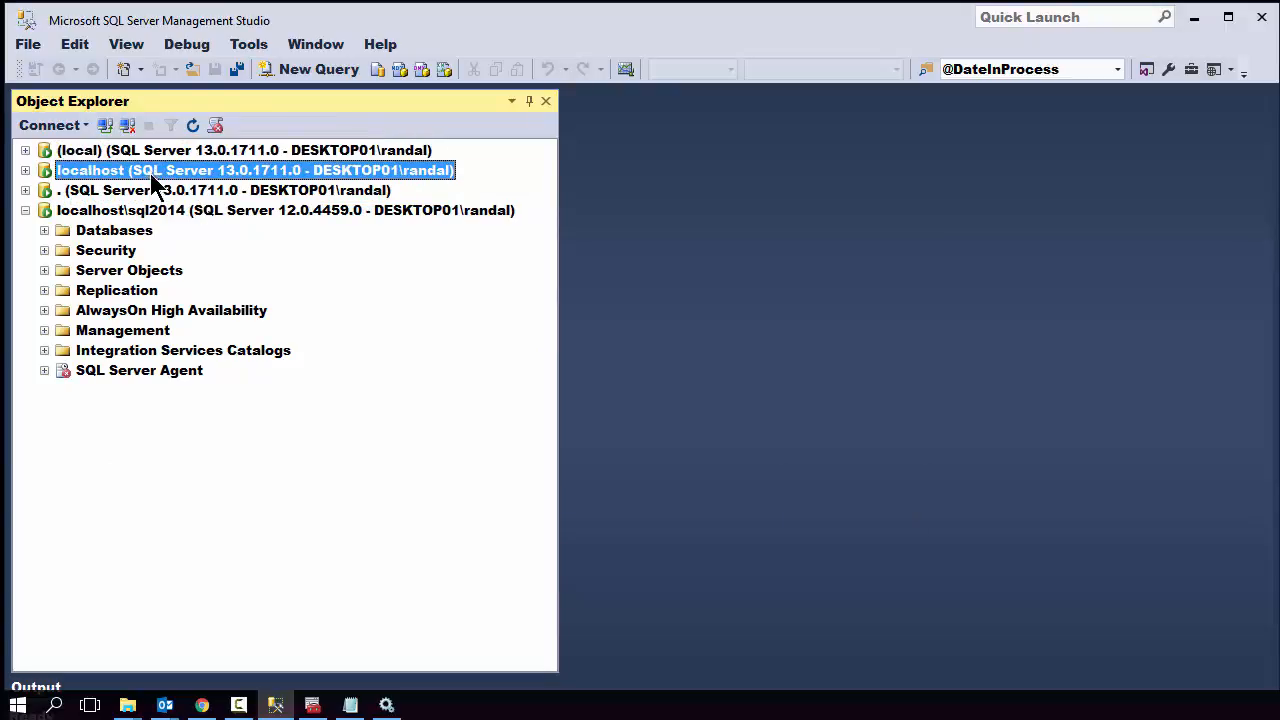
click(162, 189)
click(145, 153)
click(160, 175)
click(168, 190)
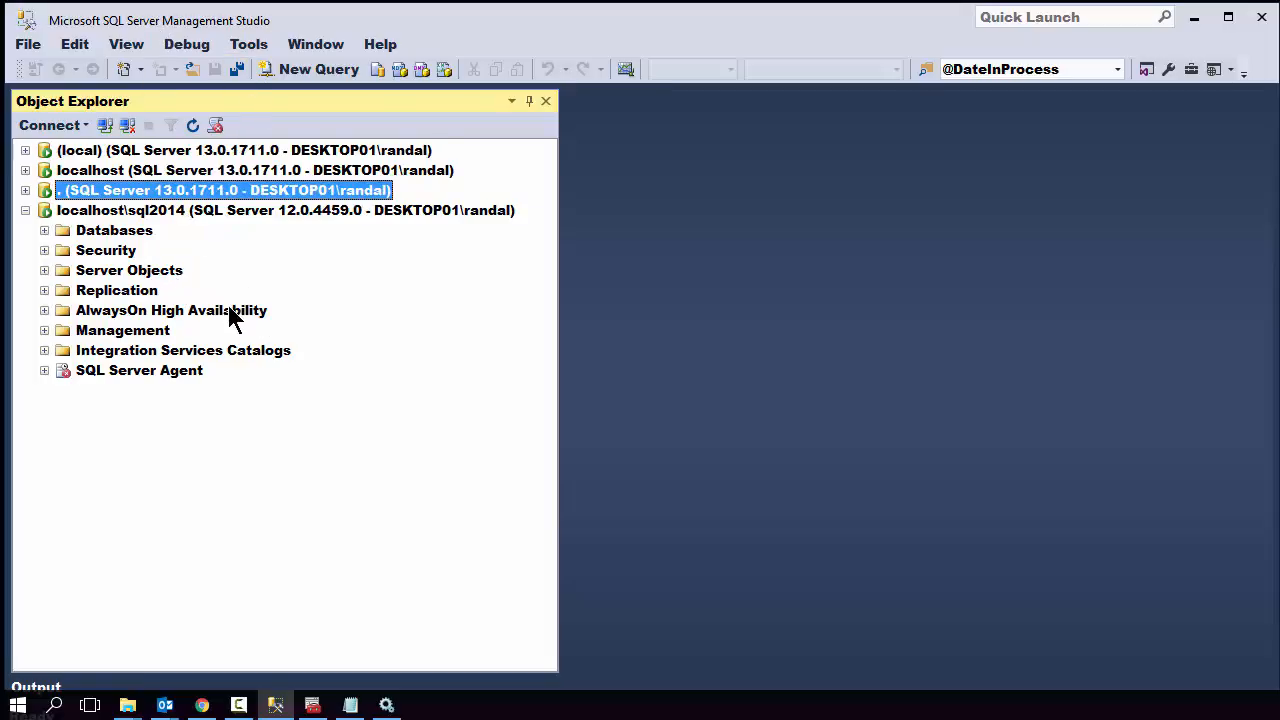
- Collapse the localhost\sql2014 server node in Object Explorer and leave the localhost connection selected
click(166, 214)
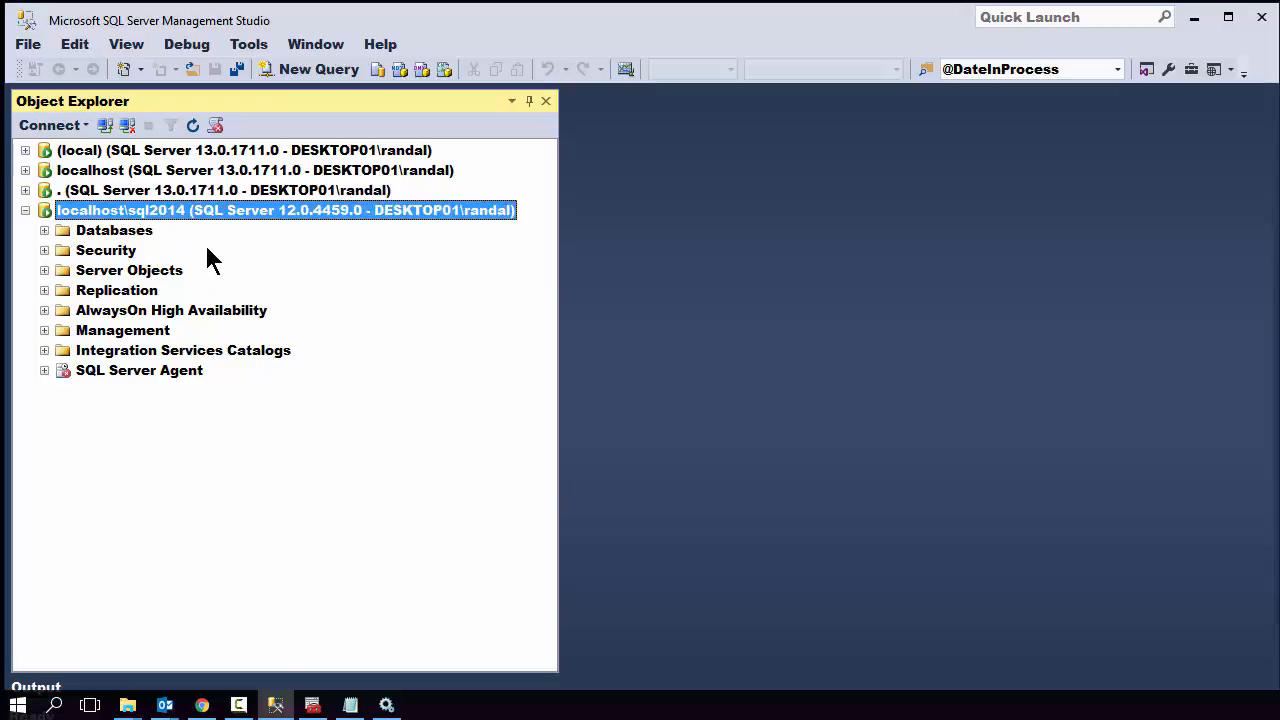
click(25, 211)
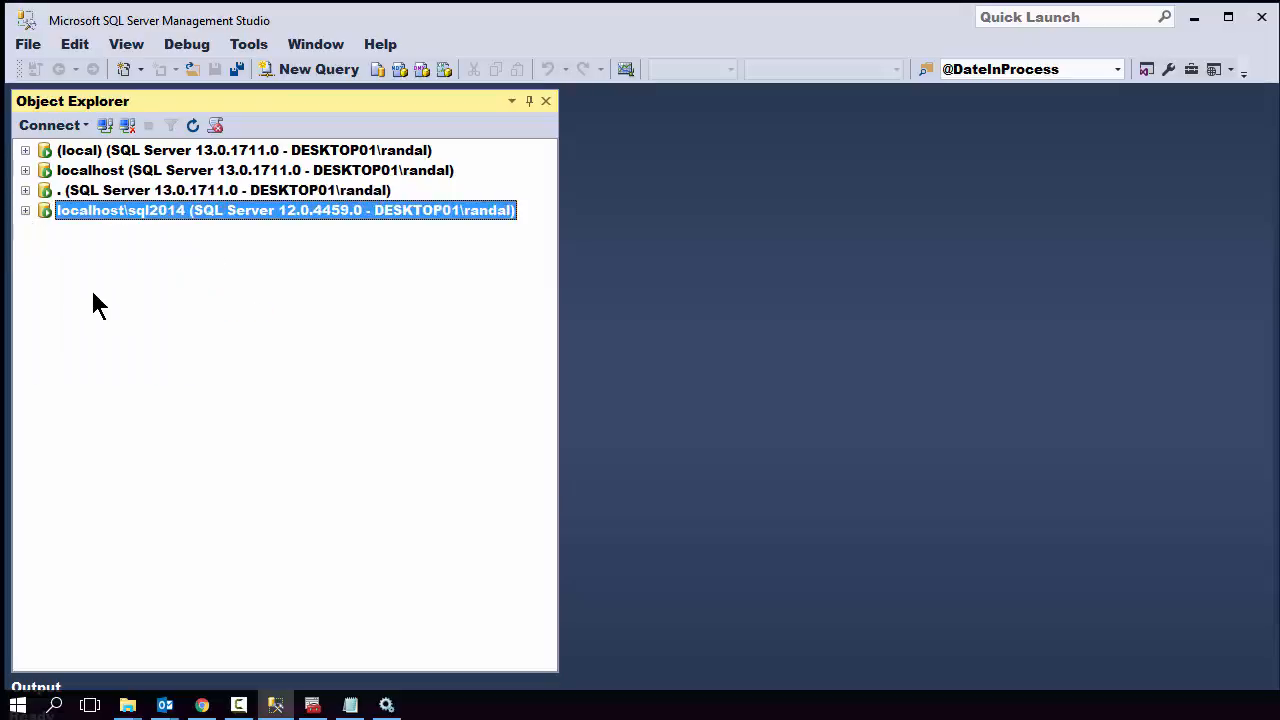
right_click(96, 170)
key(Escape)
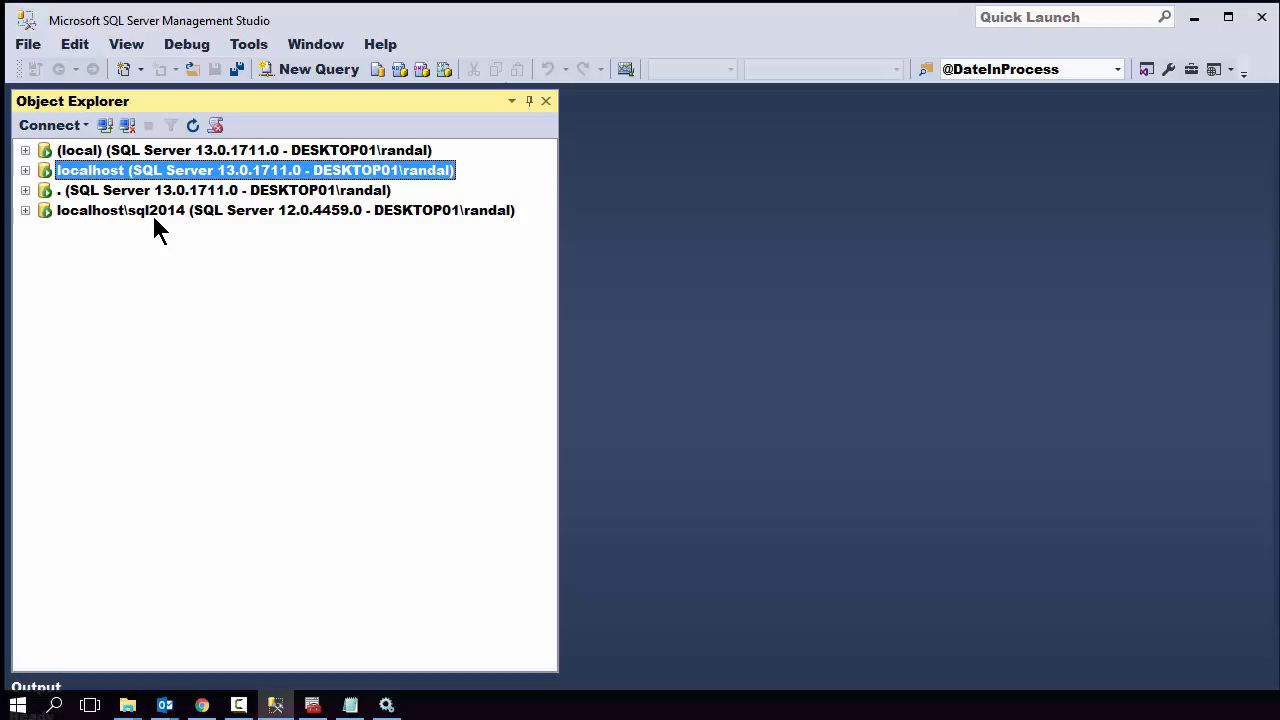
- Switch to SQL Server Configuration Manager to review the list of services, and return to Management Studio
click(312, 705)
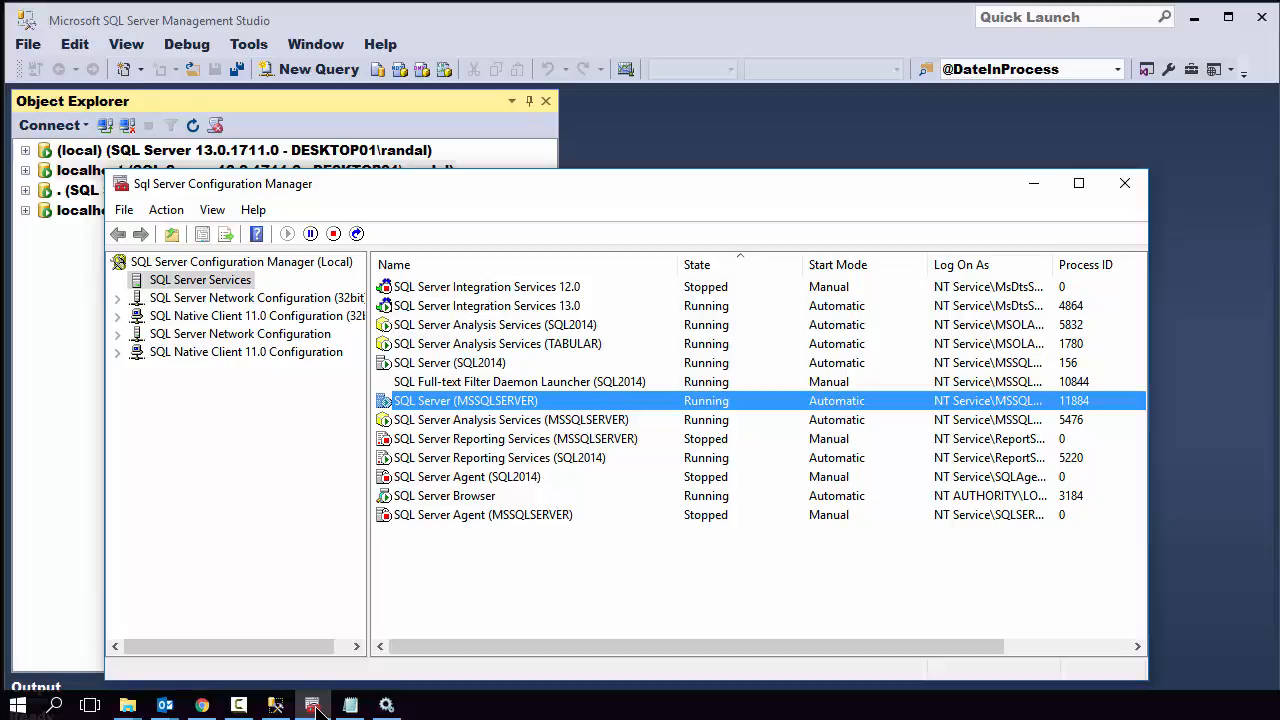
click(312, 705)
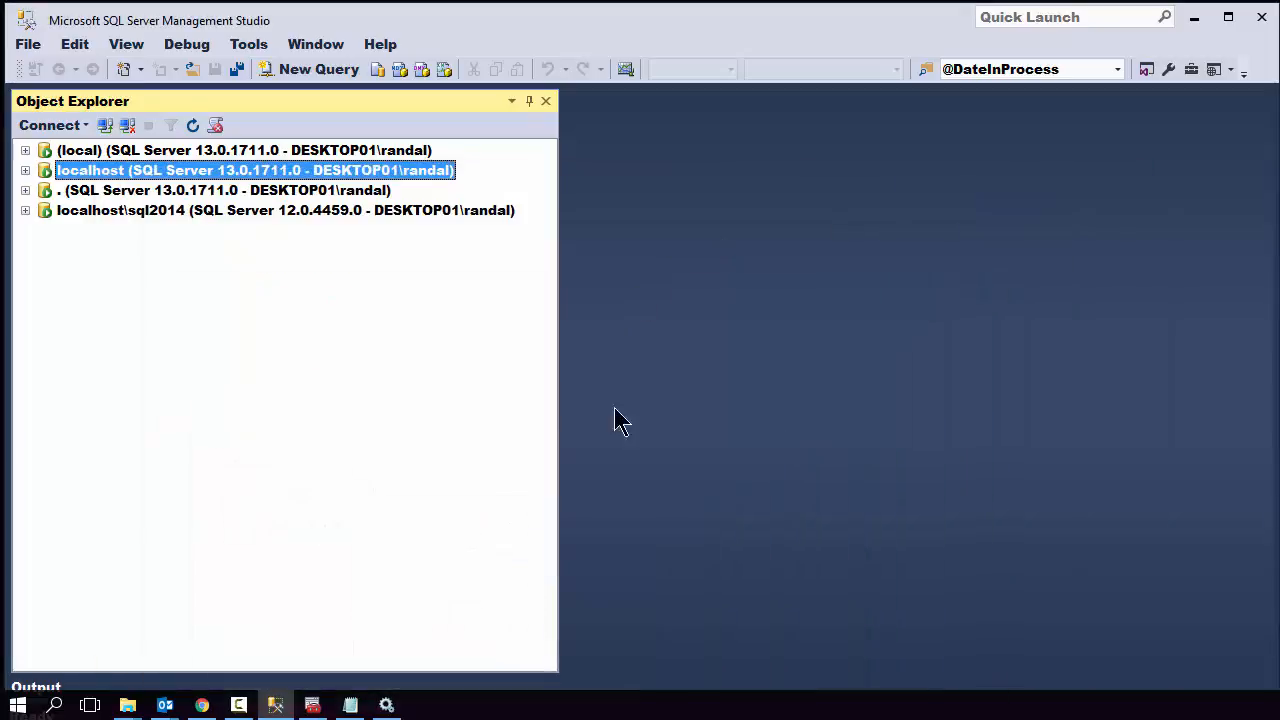
mouse_move(276, 705)
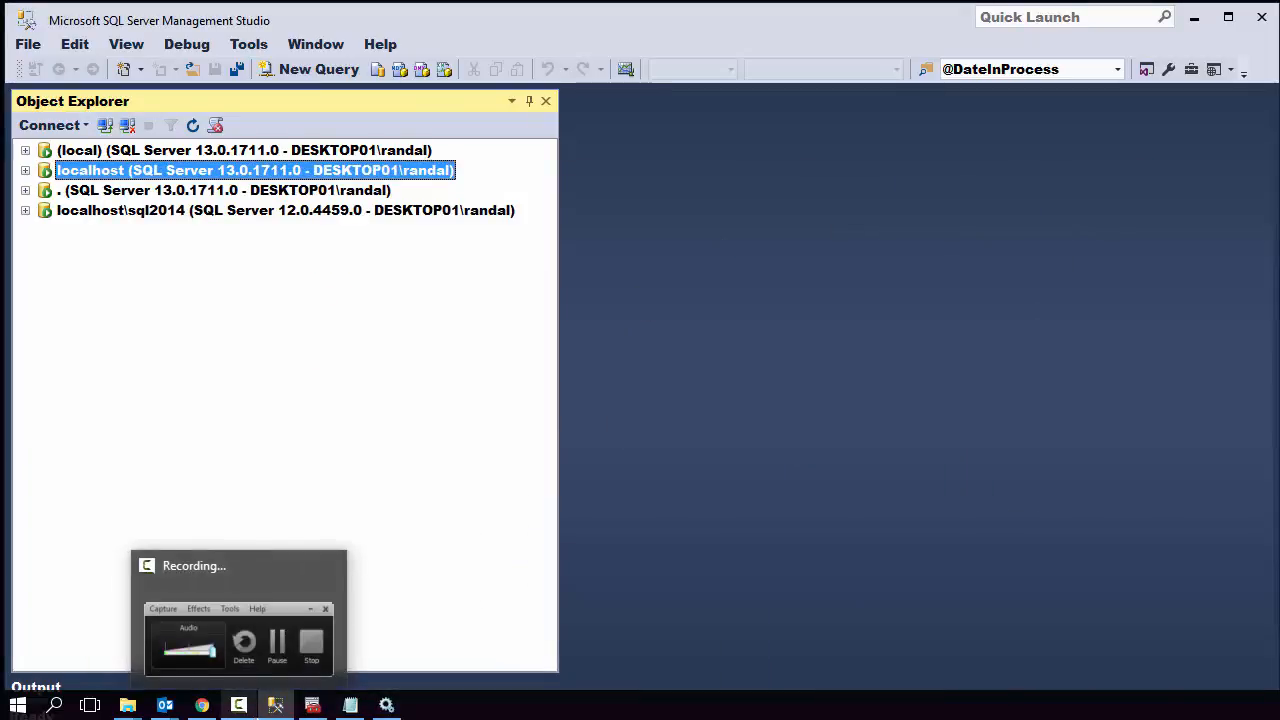